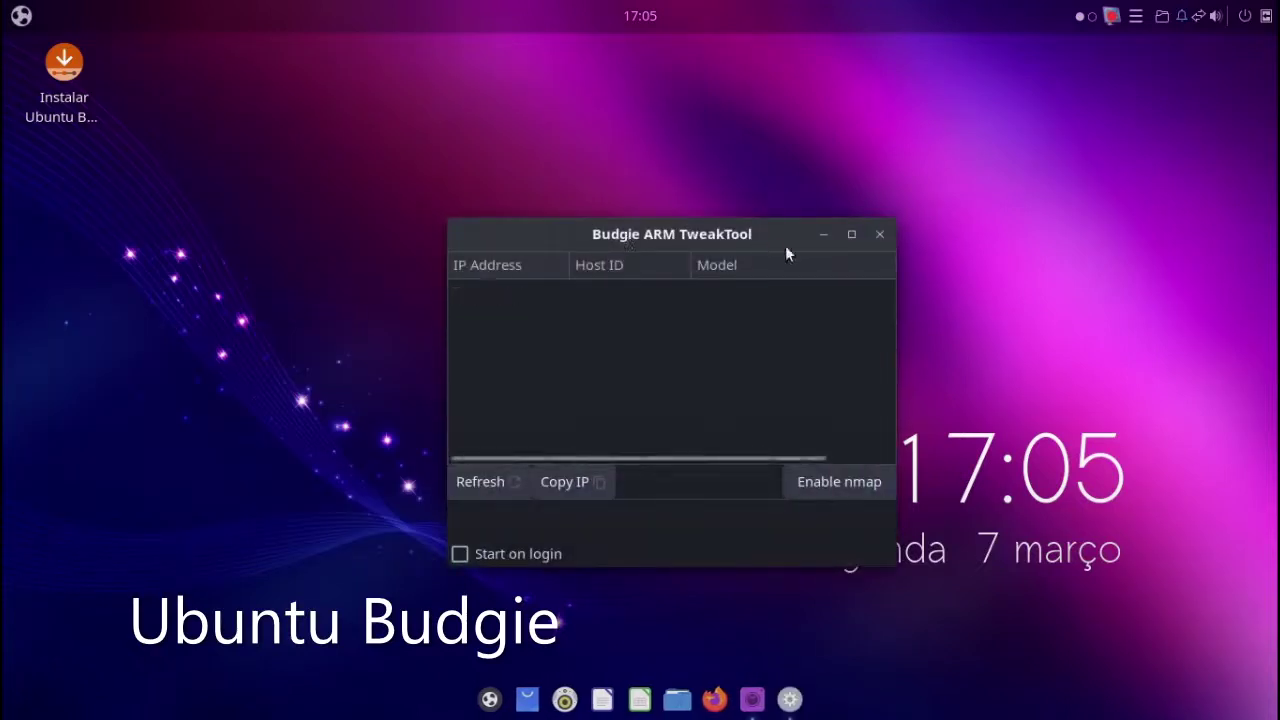
- Close Budgie ARM TweakTool, open Backups to view the first-backup folder setup, and exit without creating a backup
left_click(880, 234)
left_click(21, 15)
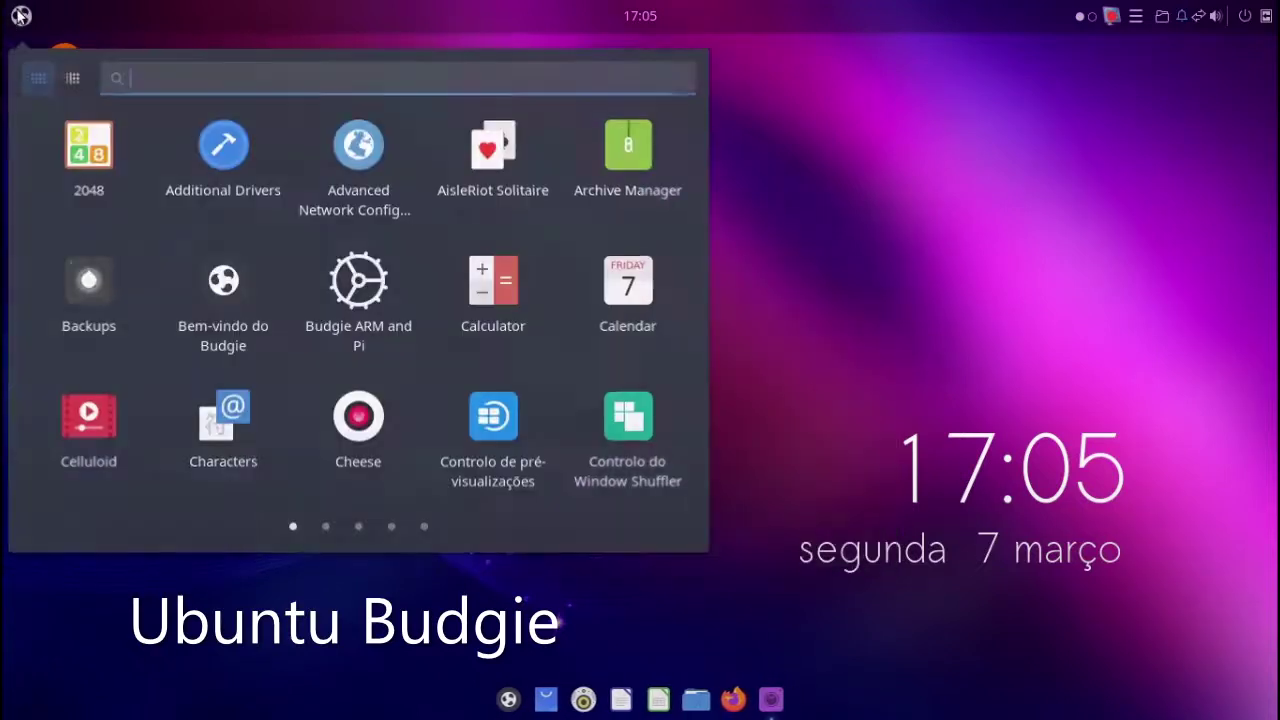
left_click(96, 318)
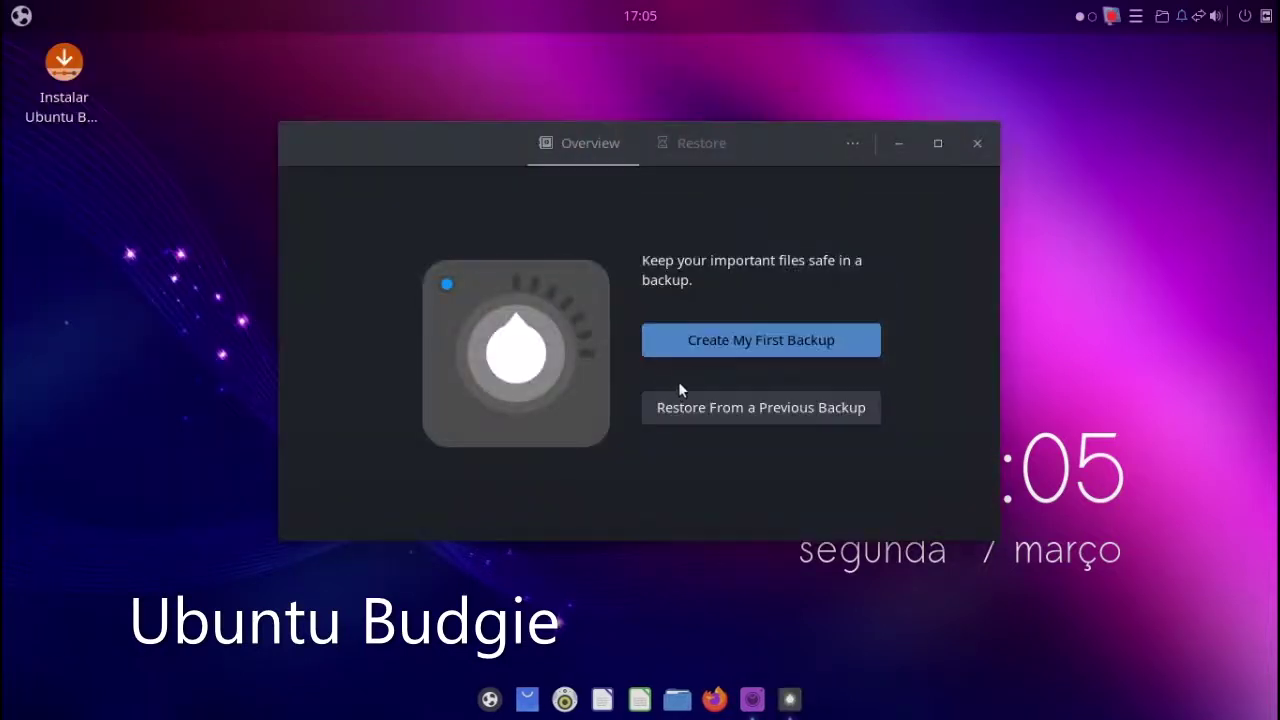
left_click(696, 350)
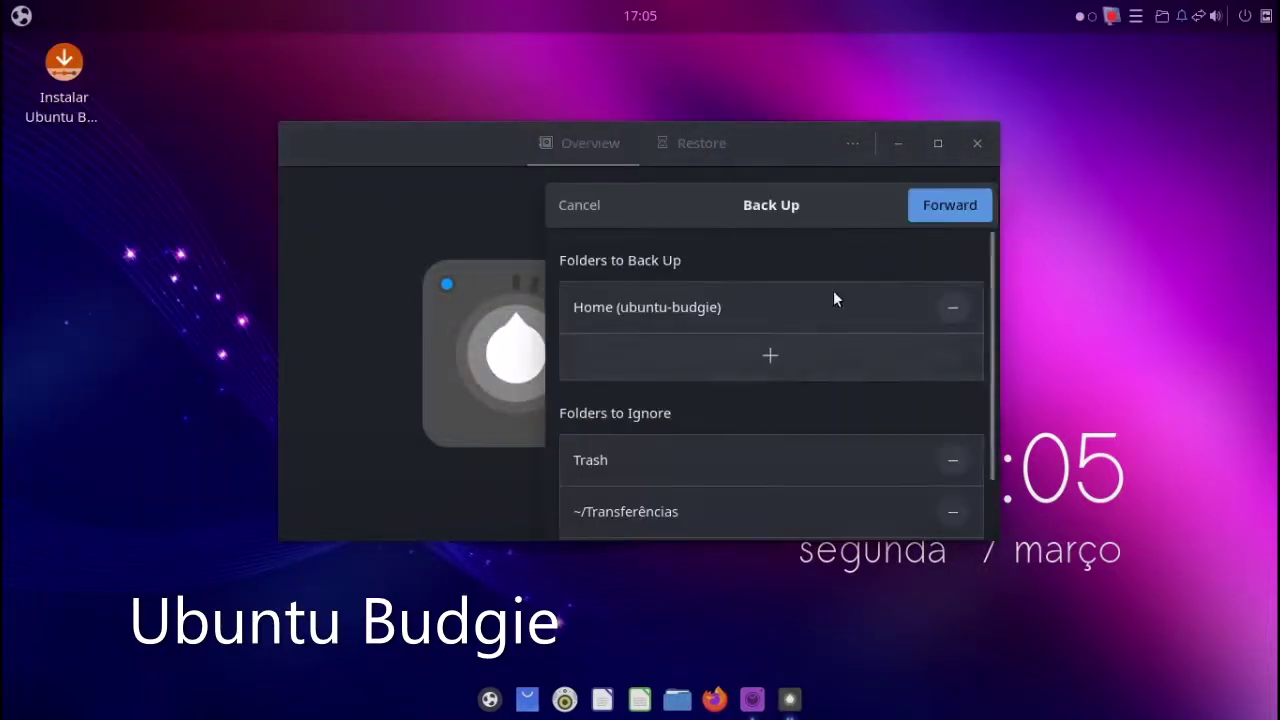
left_click(595, 206)
left_click(977, 143)
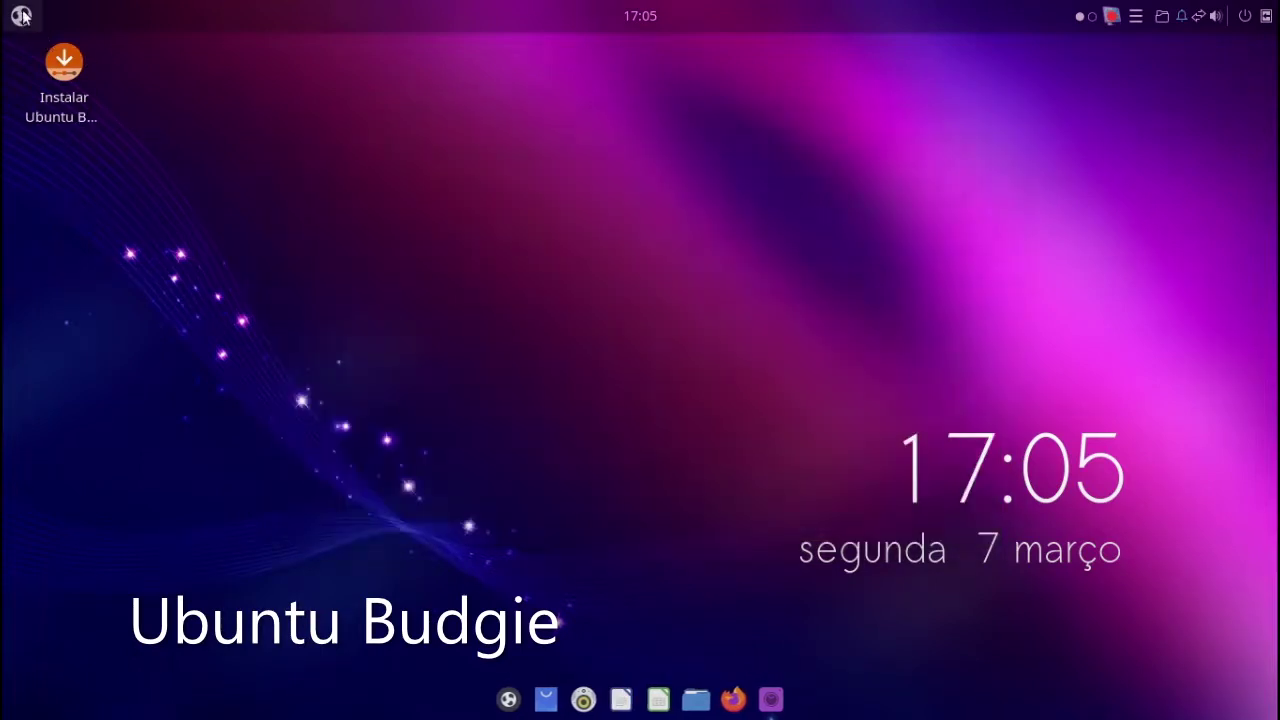
- Launch the Firefox web browser from the installed applications, view its start page, and close it
left_click(21, 15)
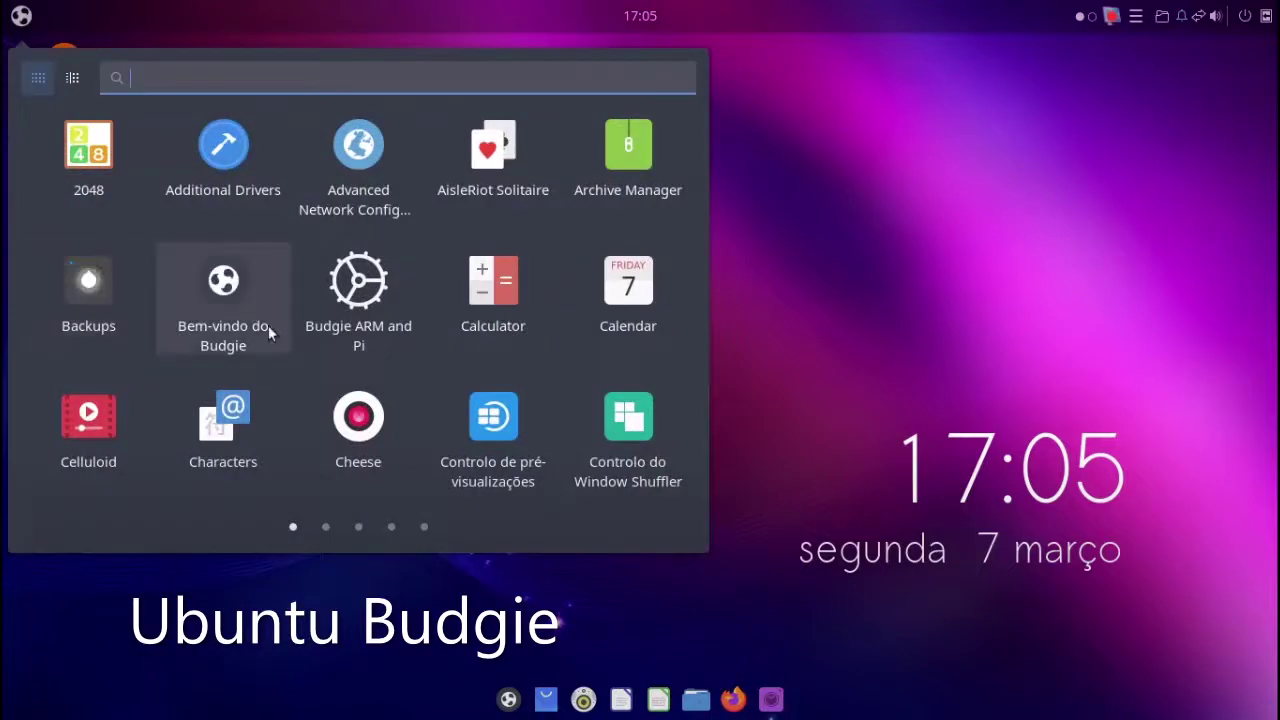
scroll(275, 337, "down", 1)
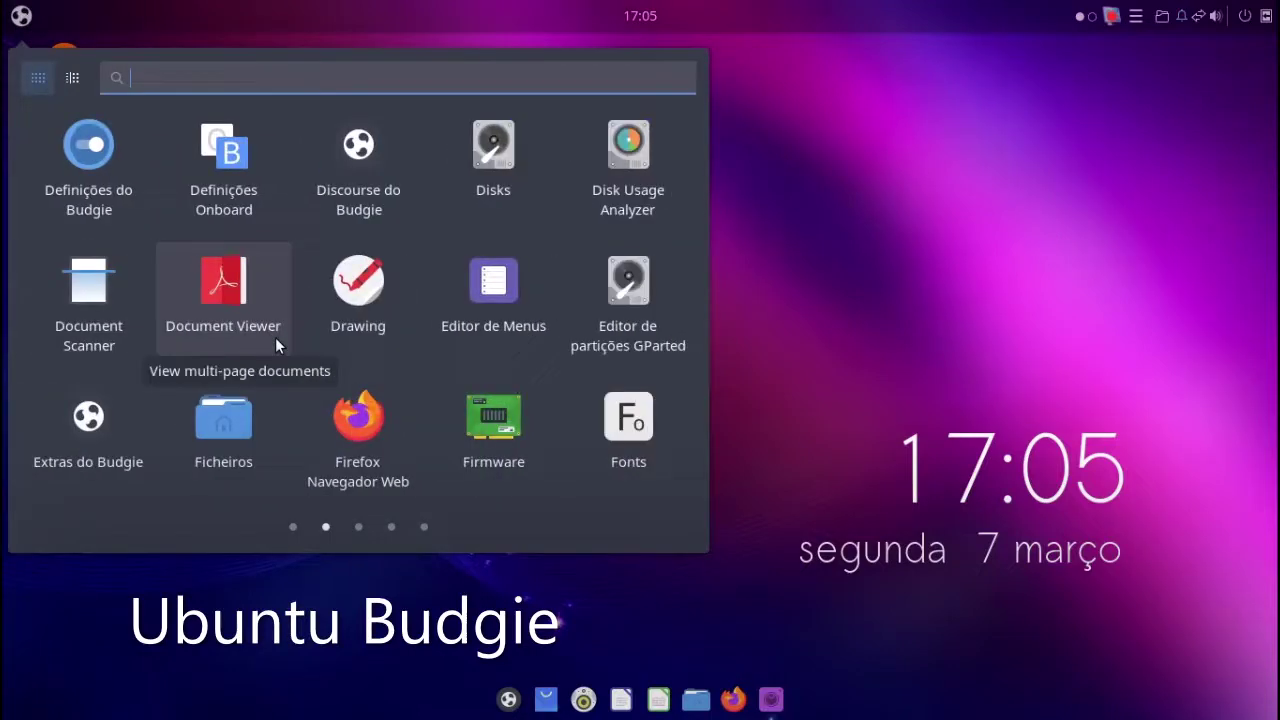
left_click(333, 424)
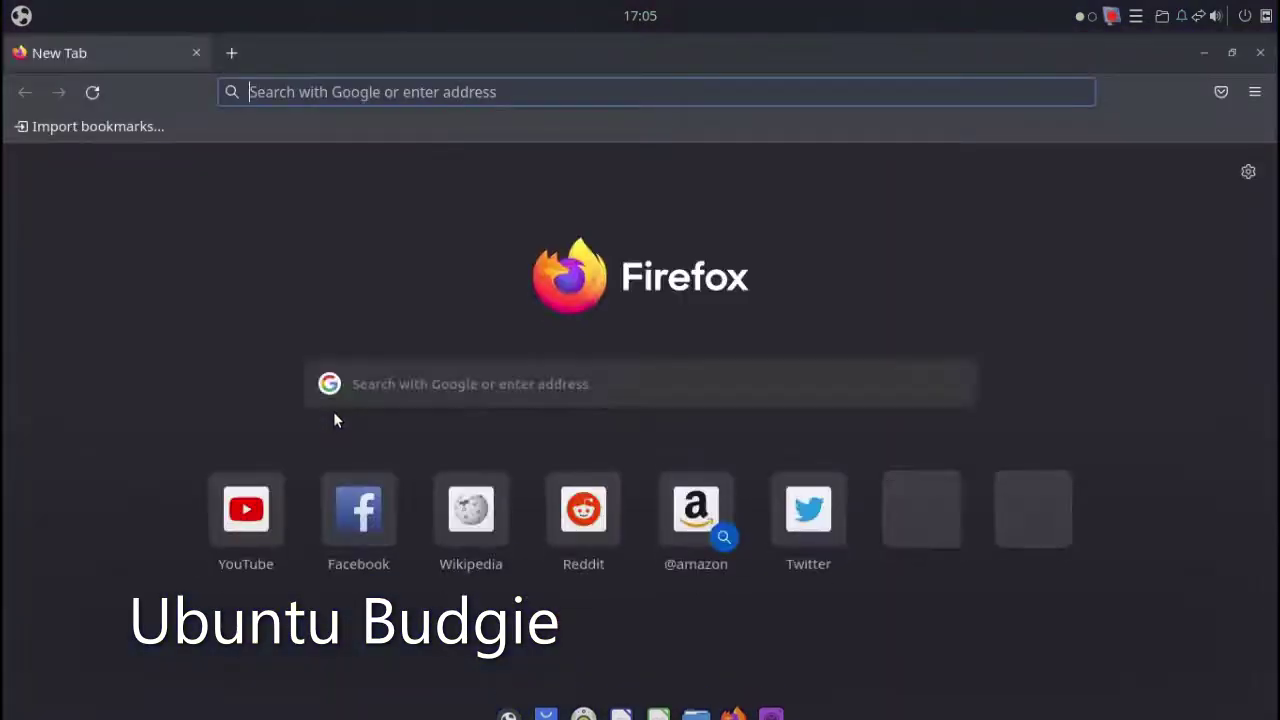
left_click(1260, 52)
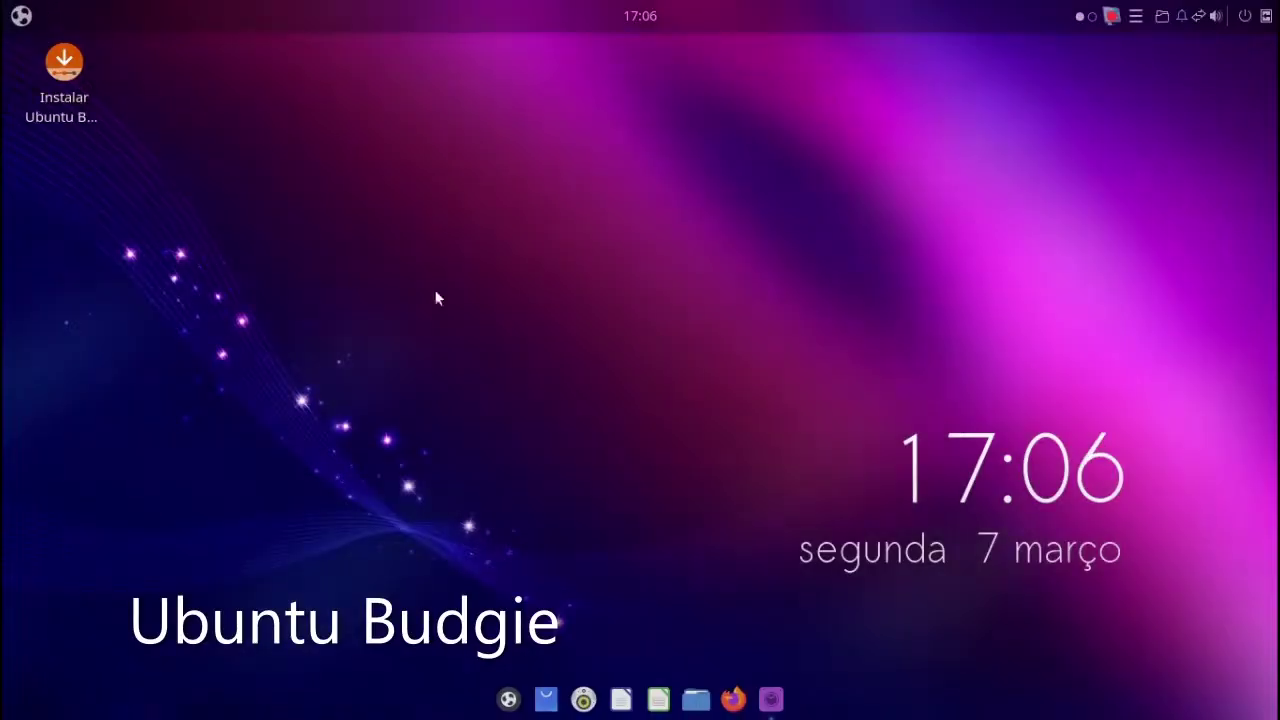
- Switch to vokoscreenNG, restart the screen recording, and minimize its window
left_click(771, 699)
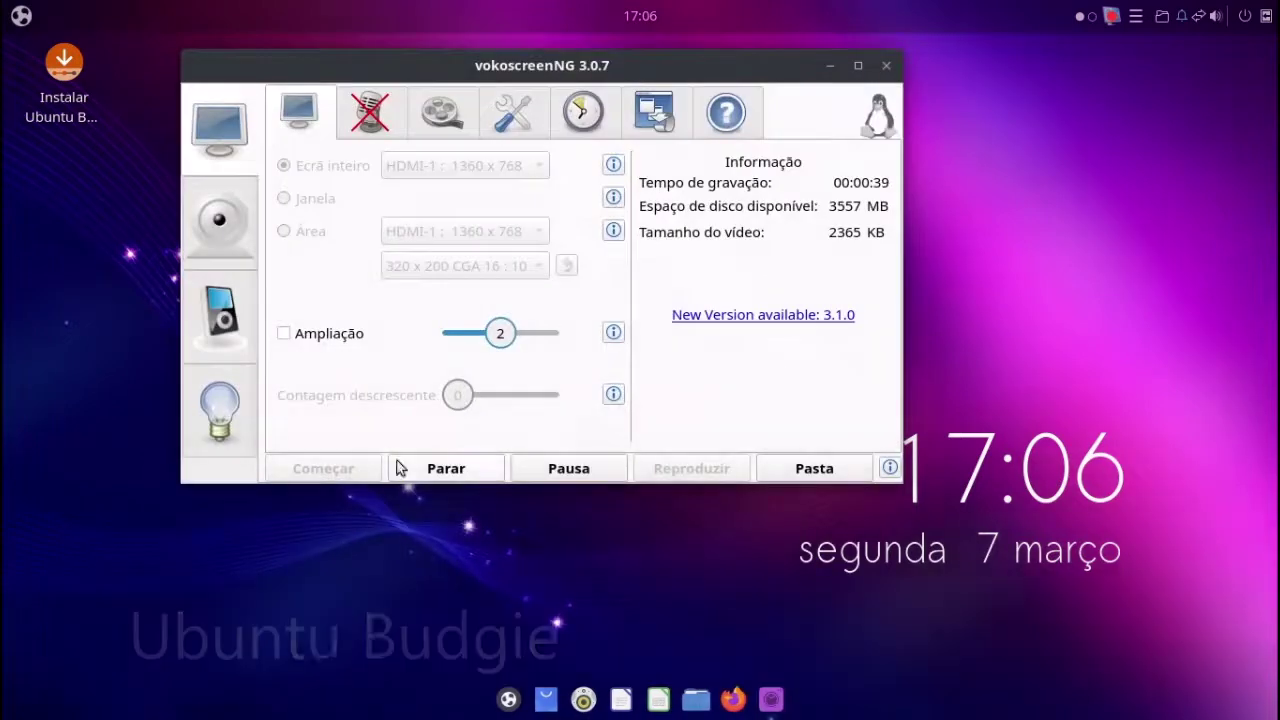
left_click(446, 470)
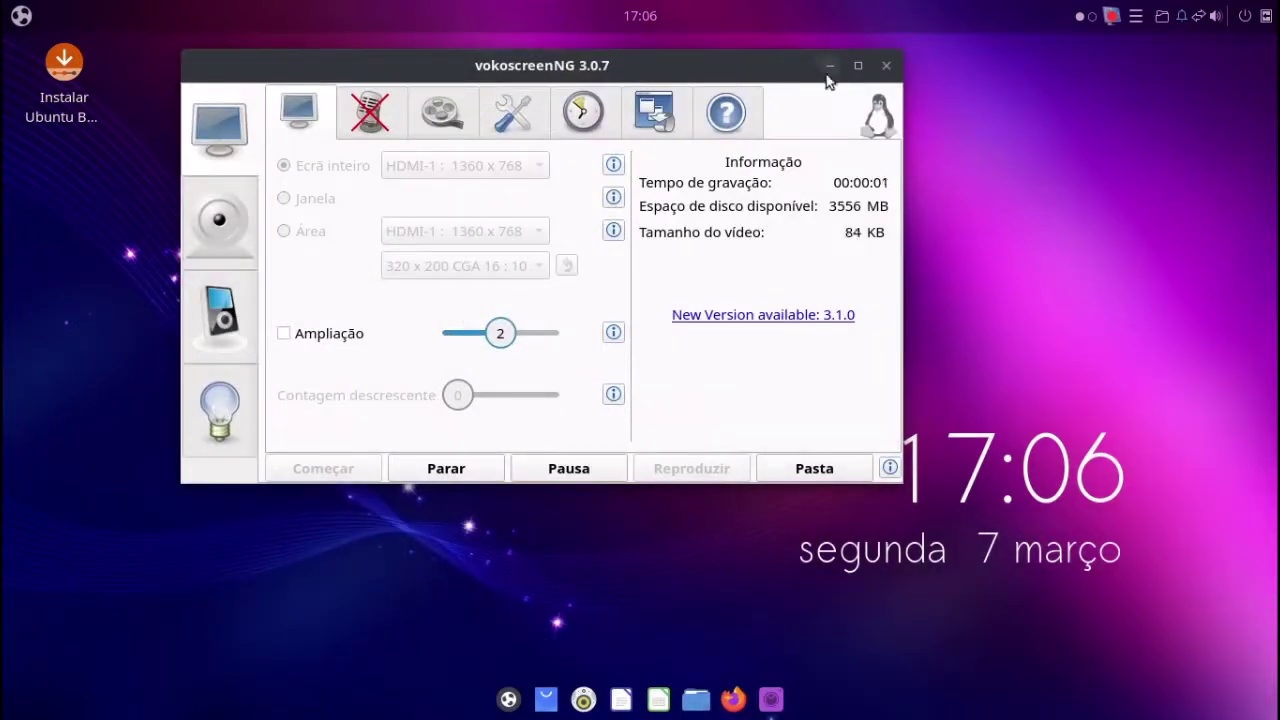
left_click(830, 66)
- Open the login window settings (Janela de início de sessão) and set the icon theme to Pocillo
left_click(12, 12)
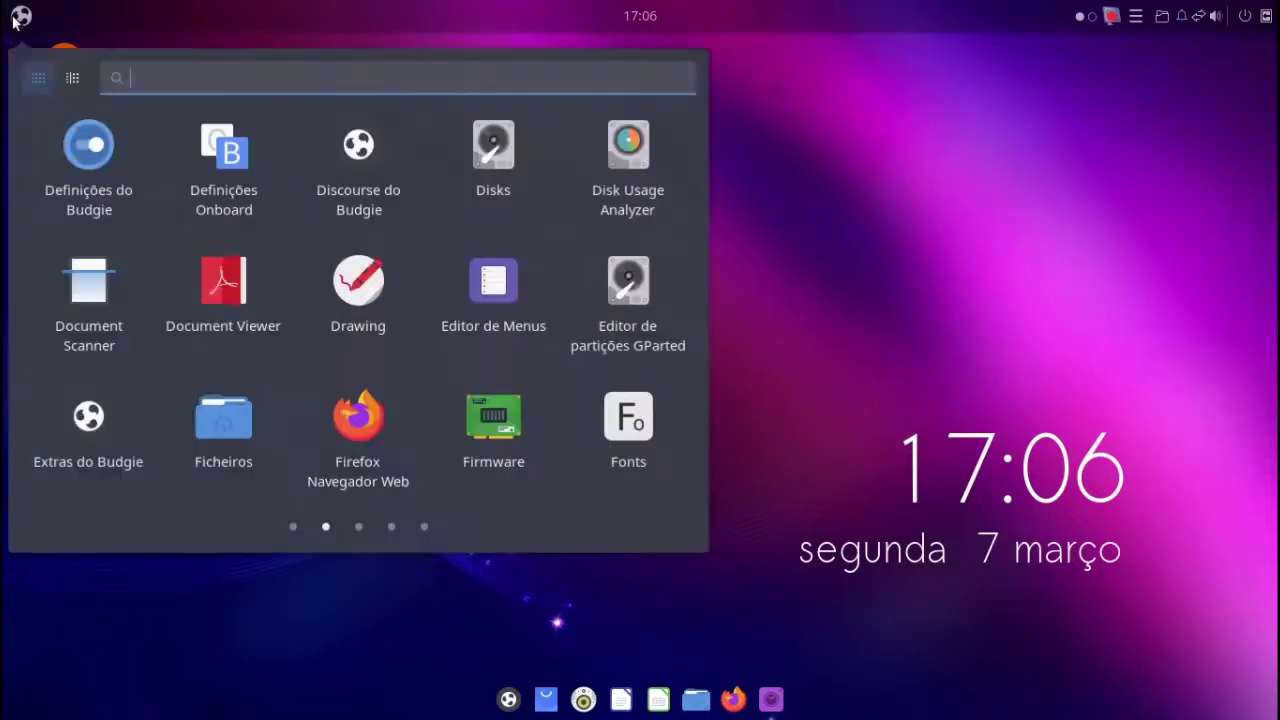
scroll(271, 320, "down", 1)
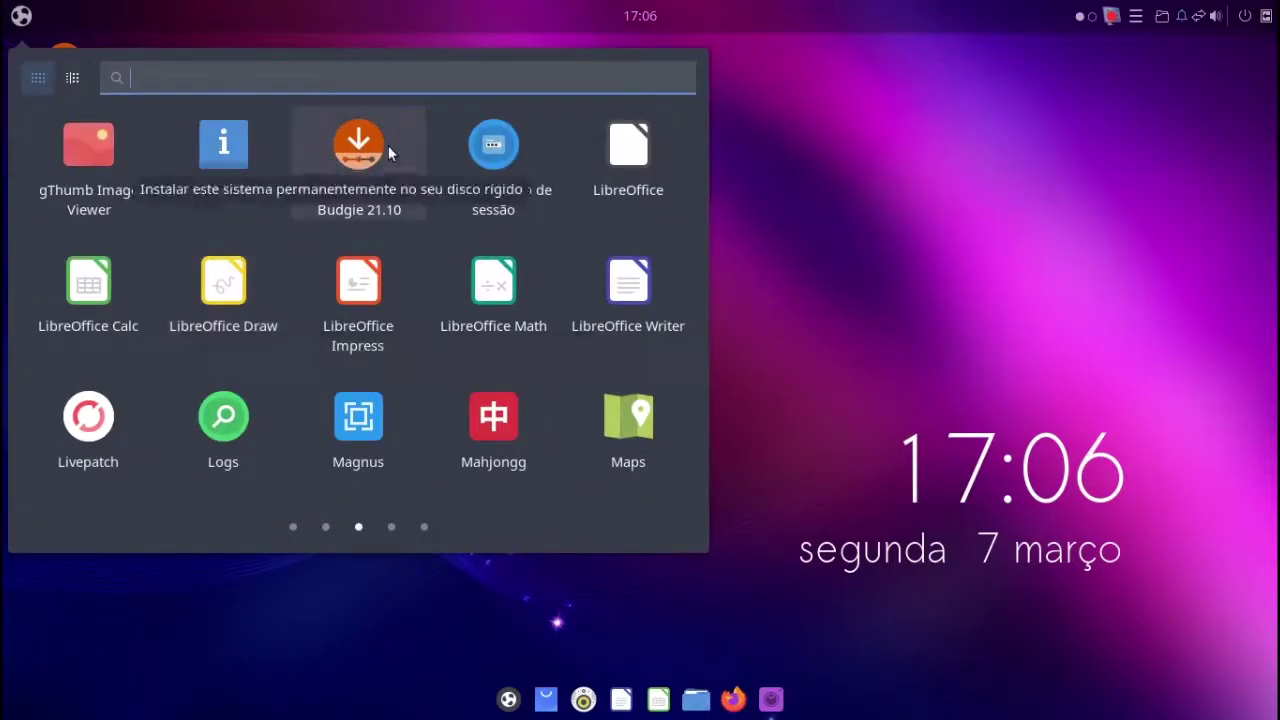
left_click(452, 188)
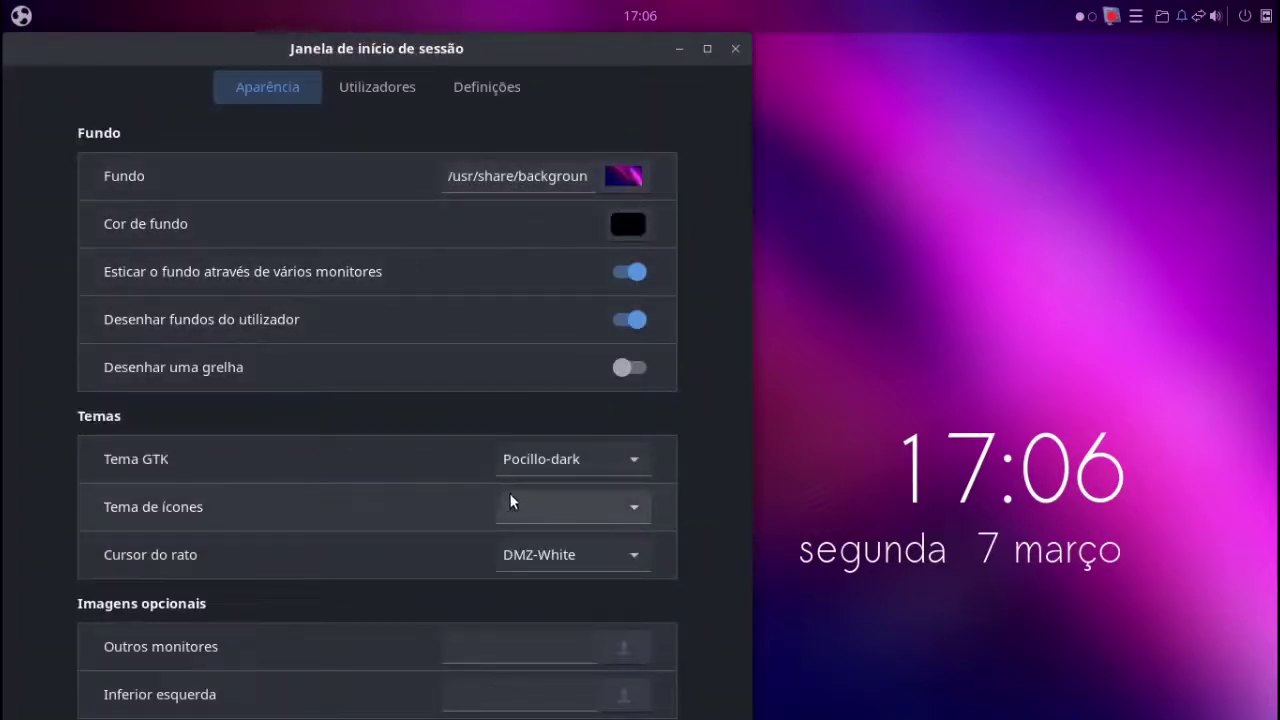
left_click(555, 508)
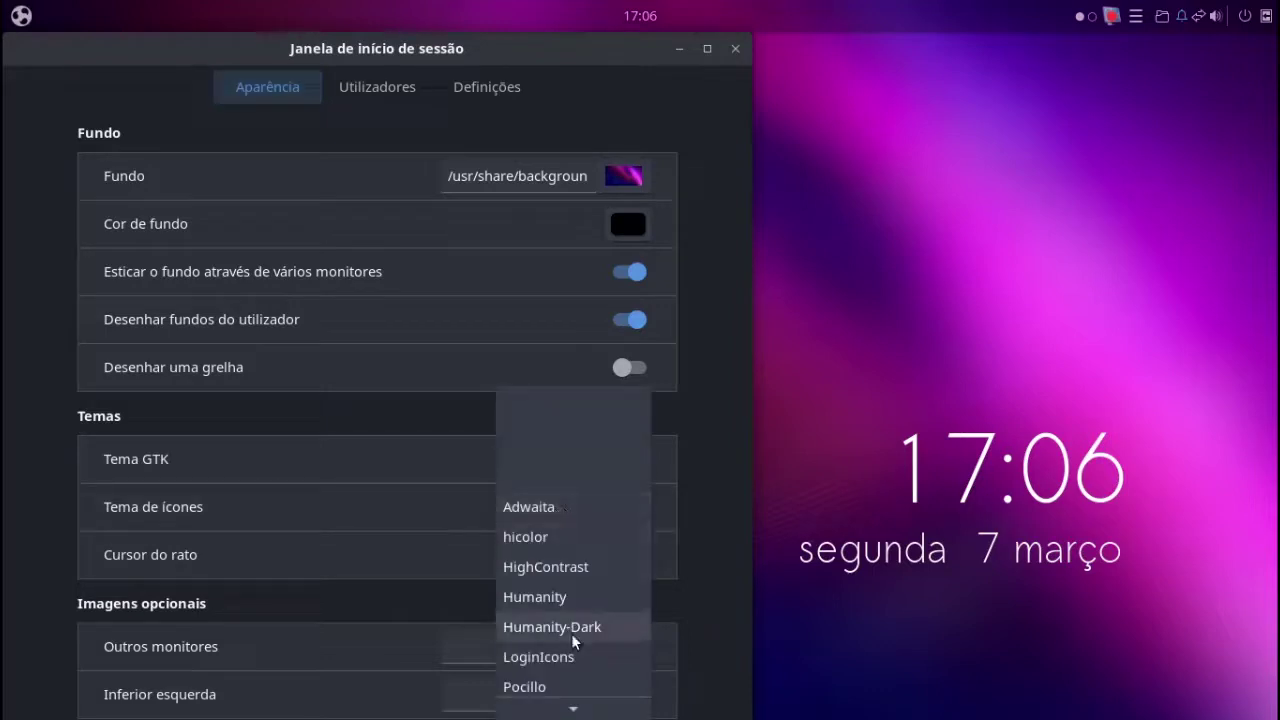
left_click(584, 684)
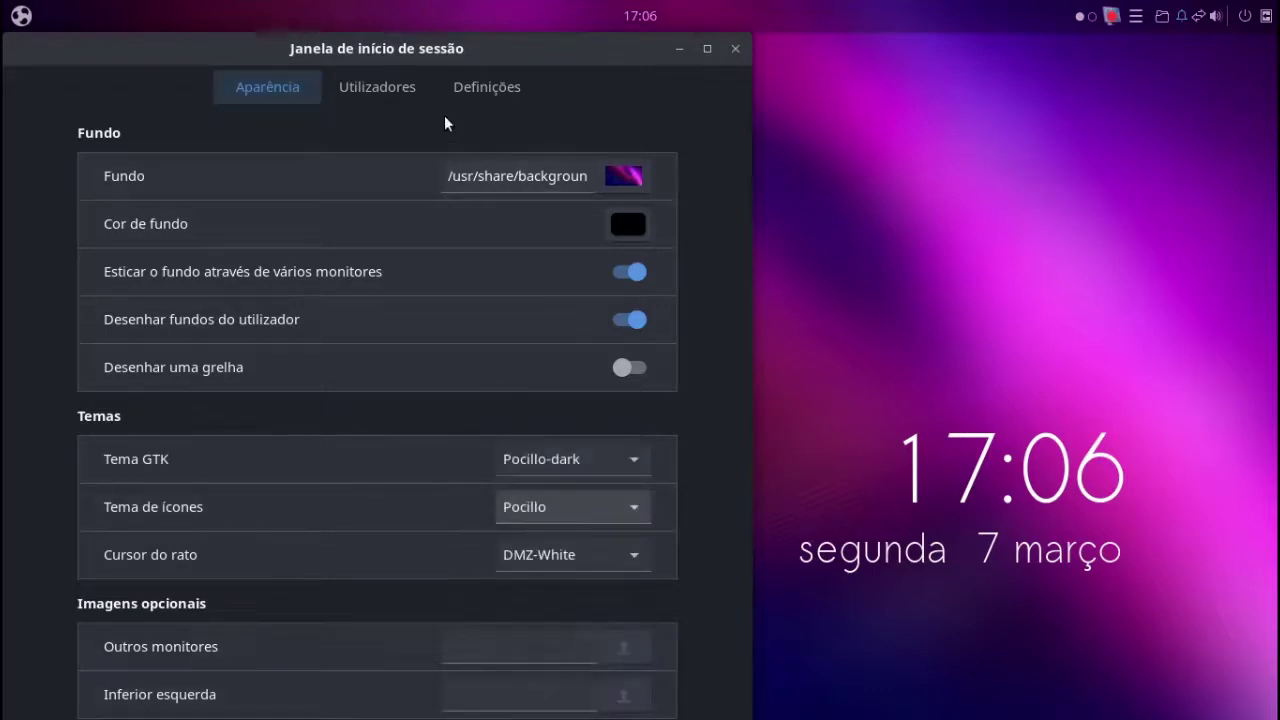
- Preview several budgie wallpapers for the login window background and set it to default.jpg
left_click_drag(397, 40, 531, 92)
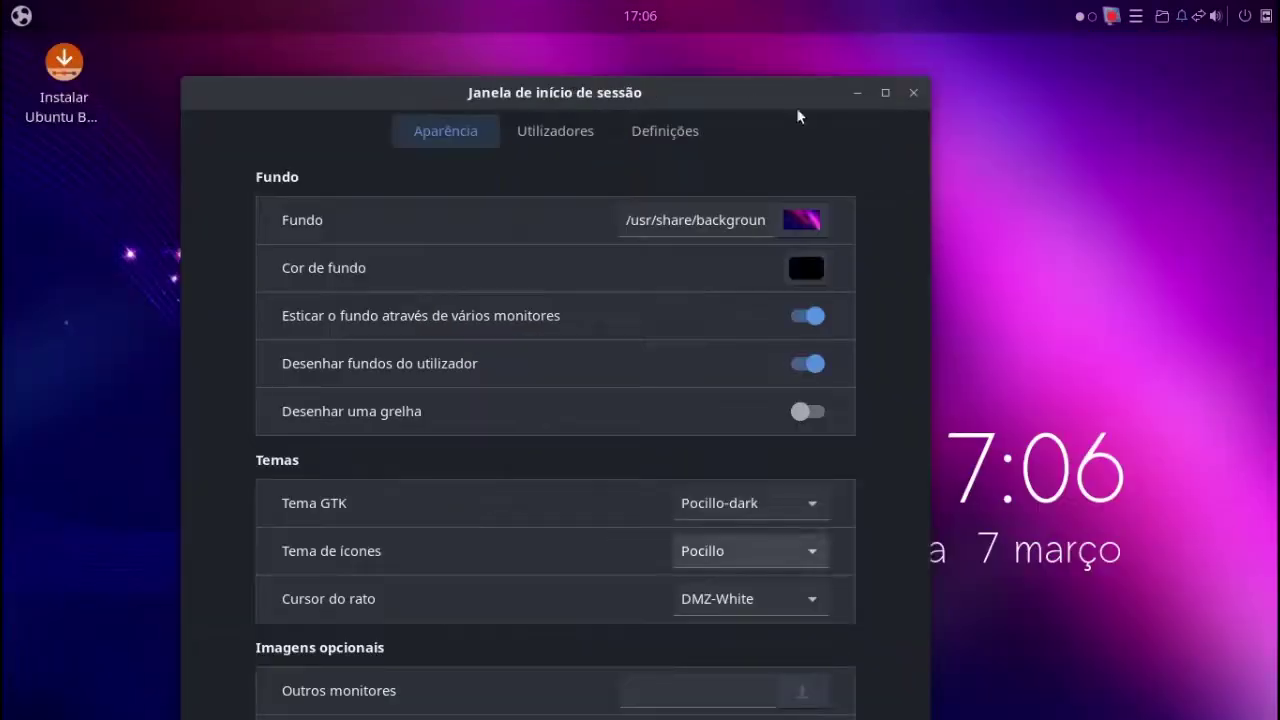
left_click(738, 229)
left_click(801, 220)
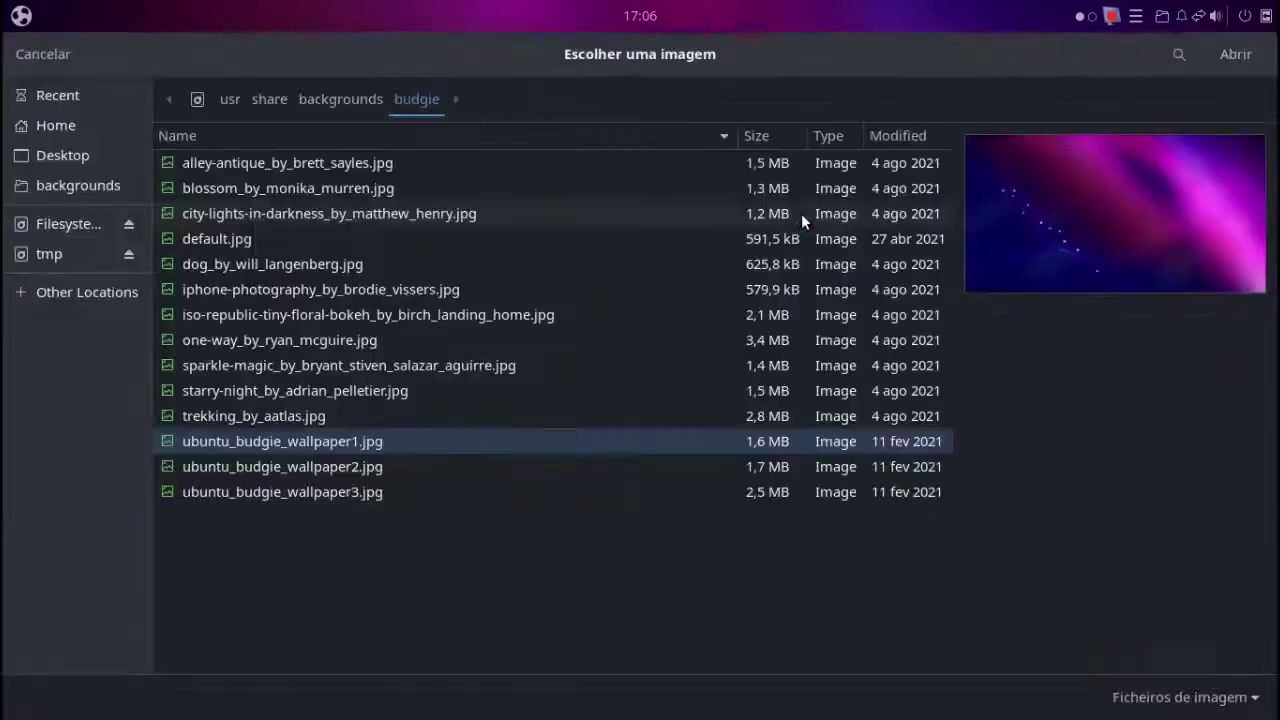
left_click(276, 339)
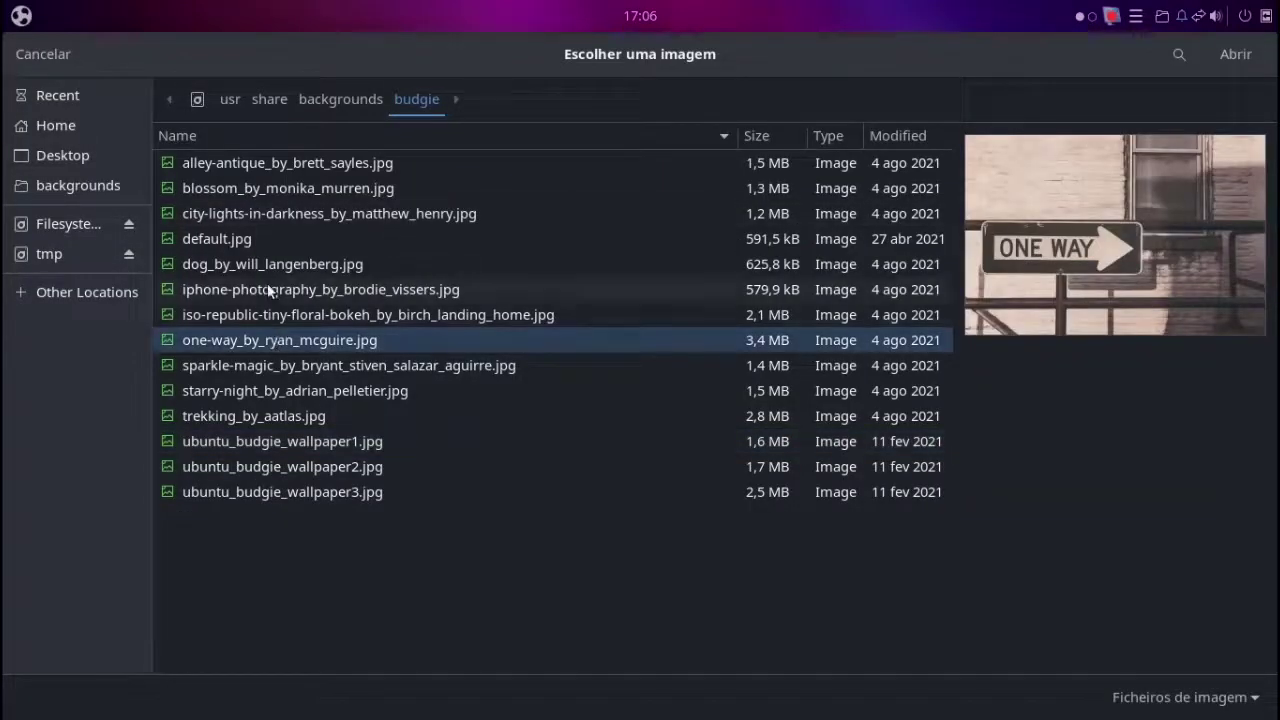
left_click(271, 289)
left_click(268, 236)
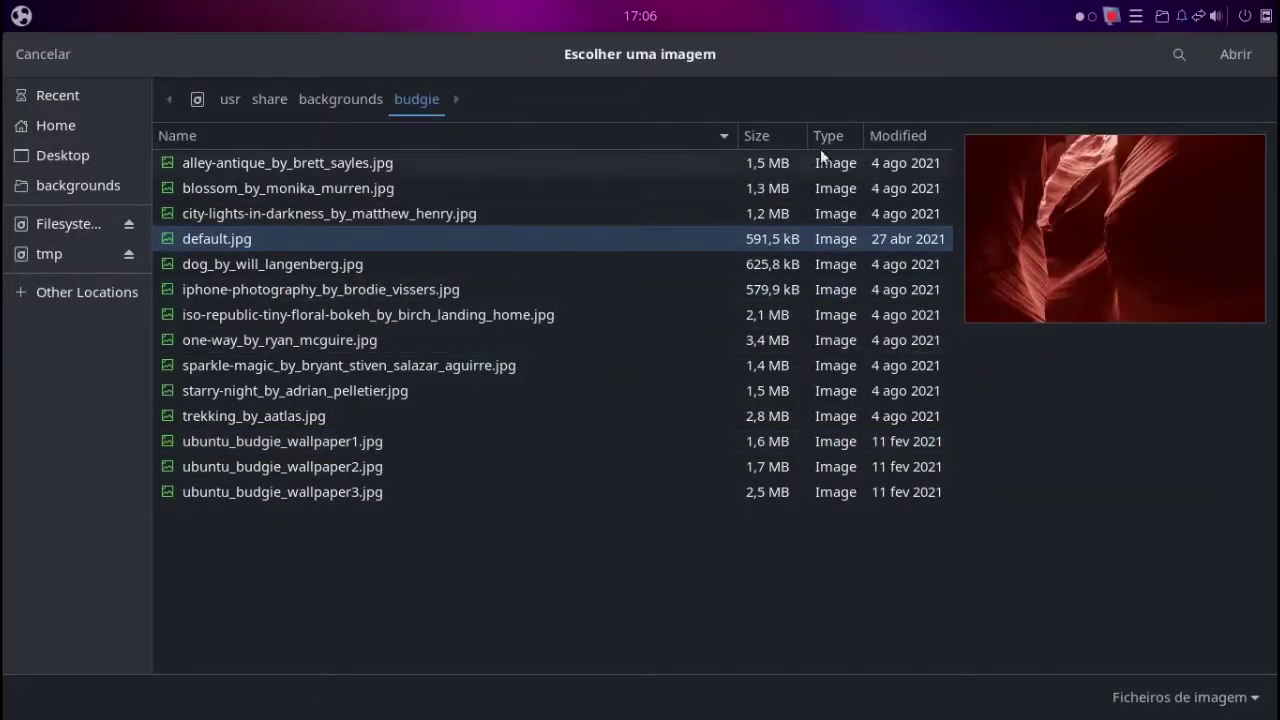
left_click(1216, 60)
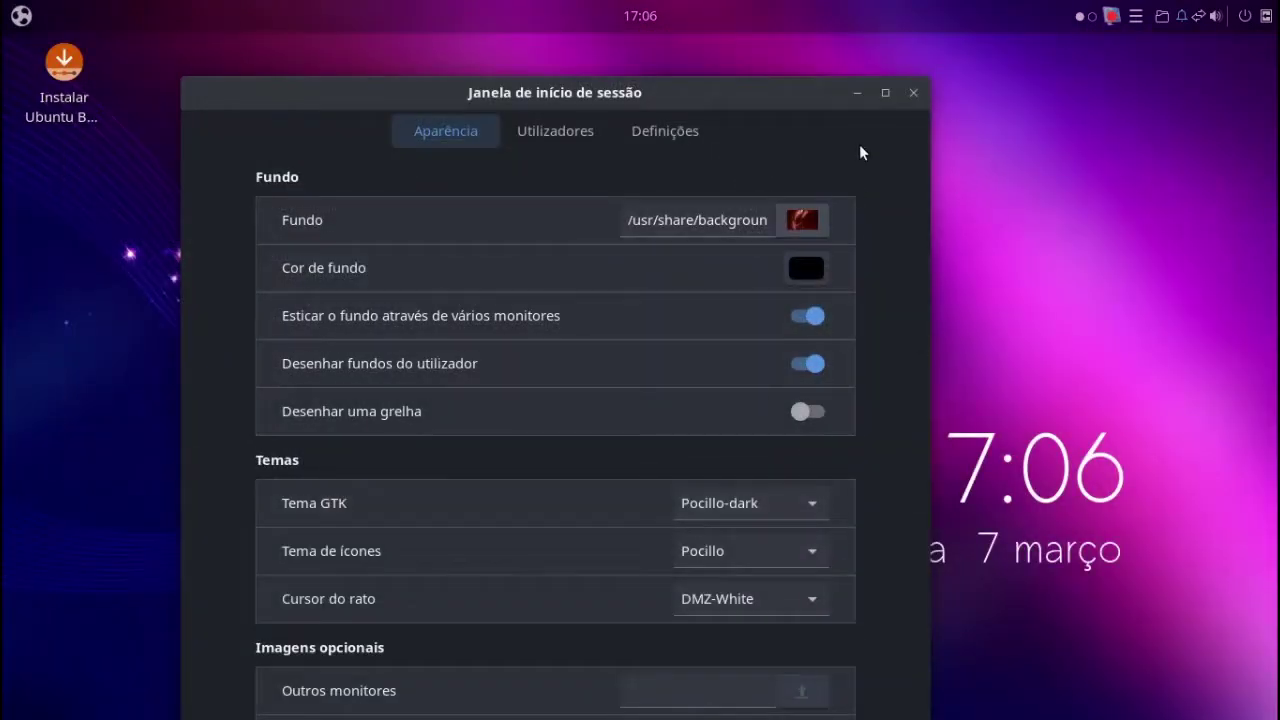
- Review the login window's user options (Utilizadores) and general settings (Definições), and close the window
left_click(582, 130)
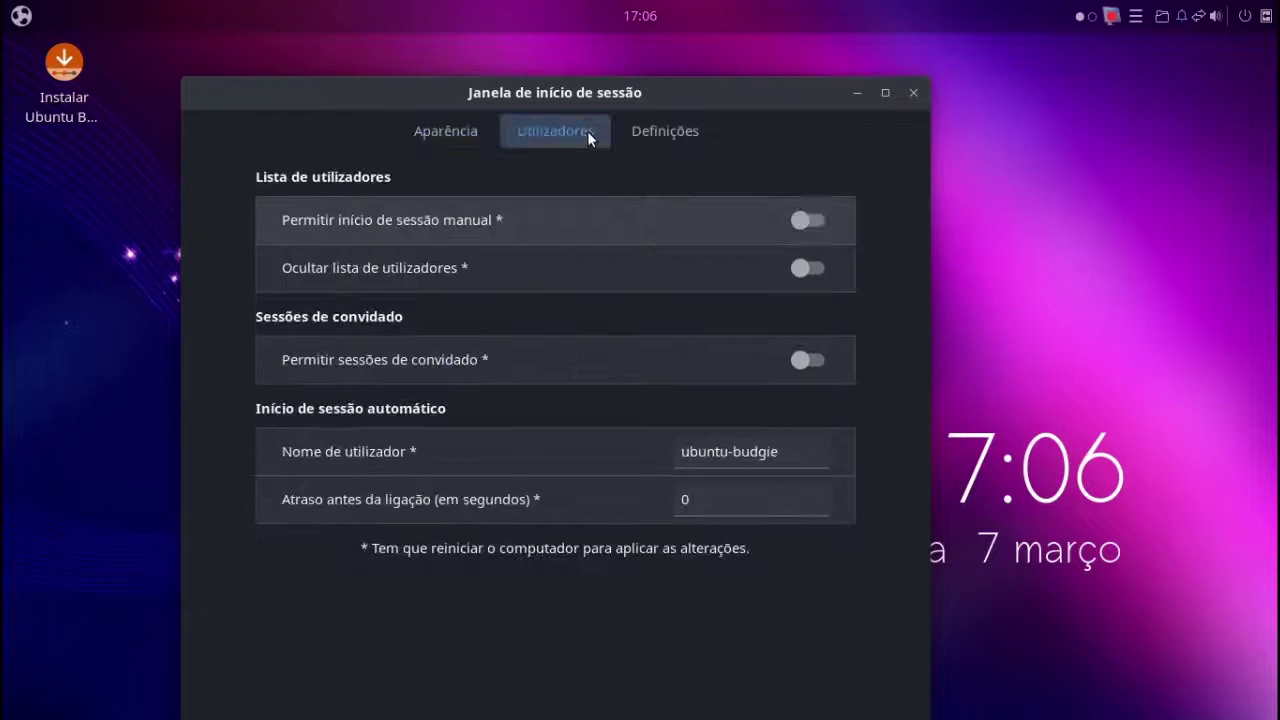
left_click(672, 131)
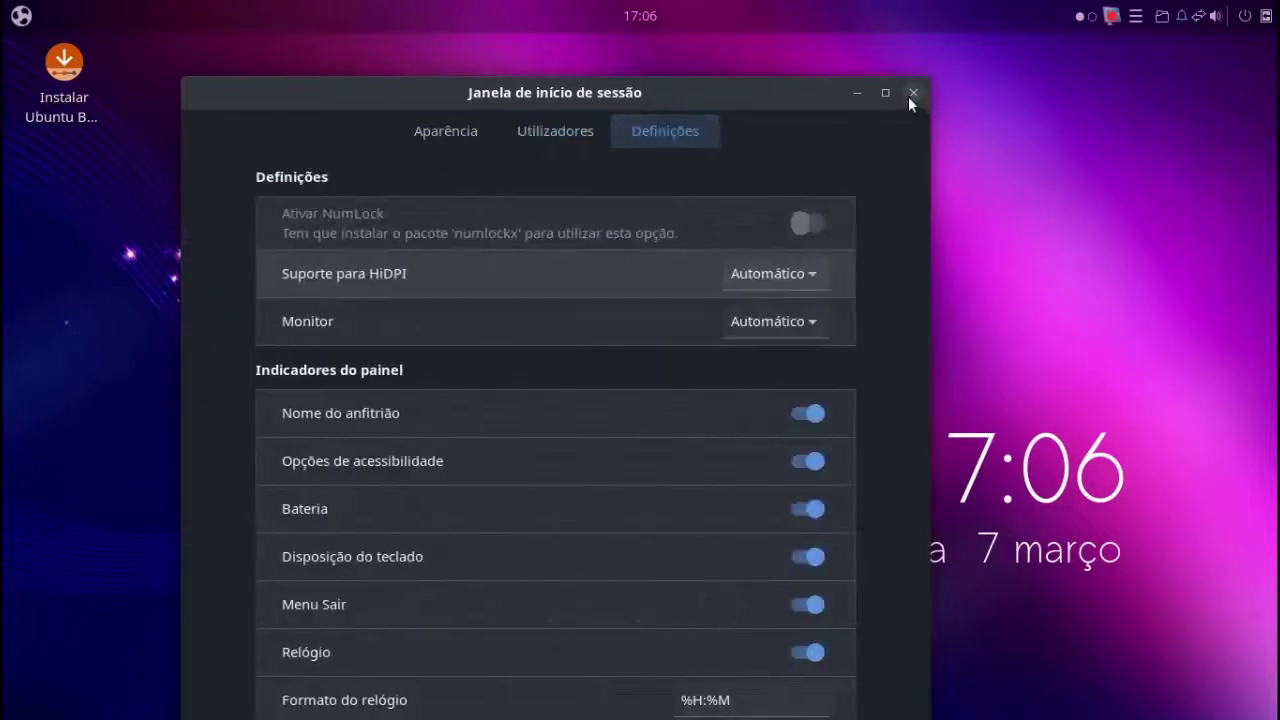
left_click(910, 94)
- Open the Catfish file search from the desktop and search the Desktop folder for images matching "firefox"
right_click(555, 158)
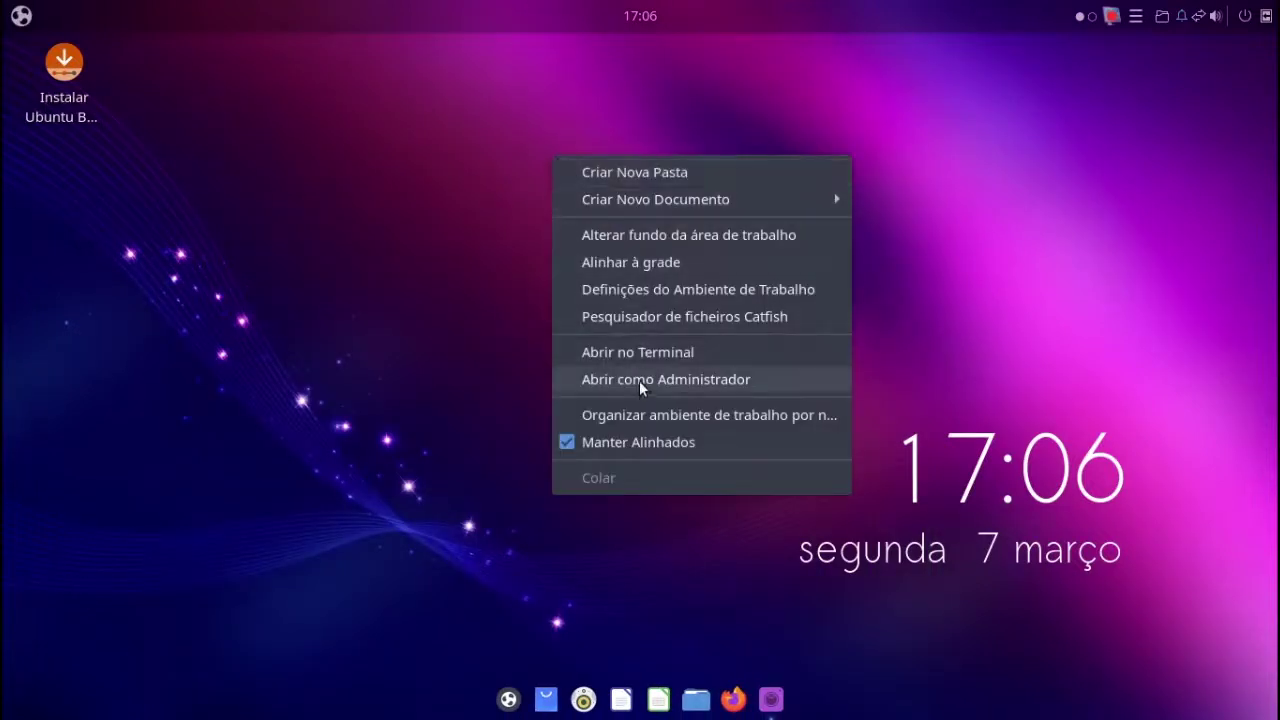
left_click(643, 316)
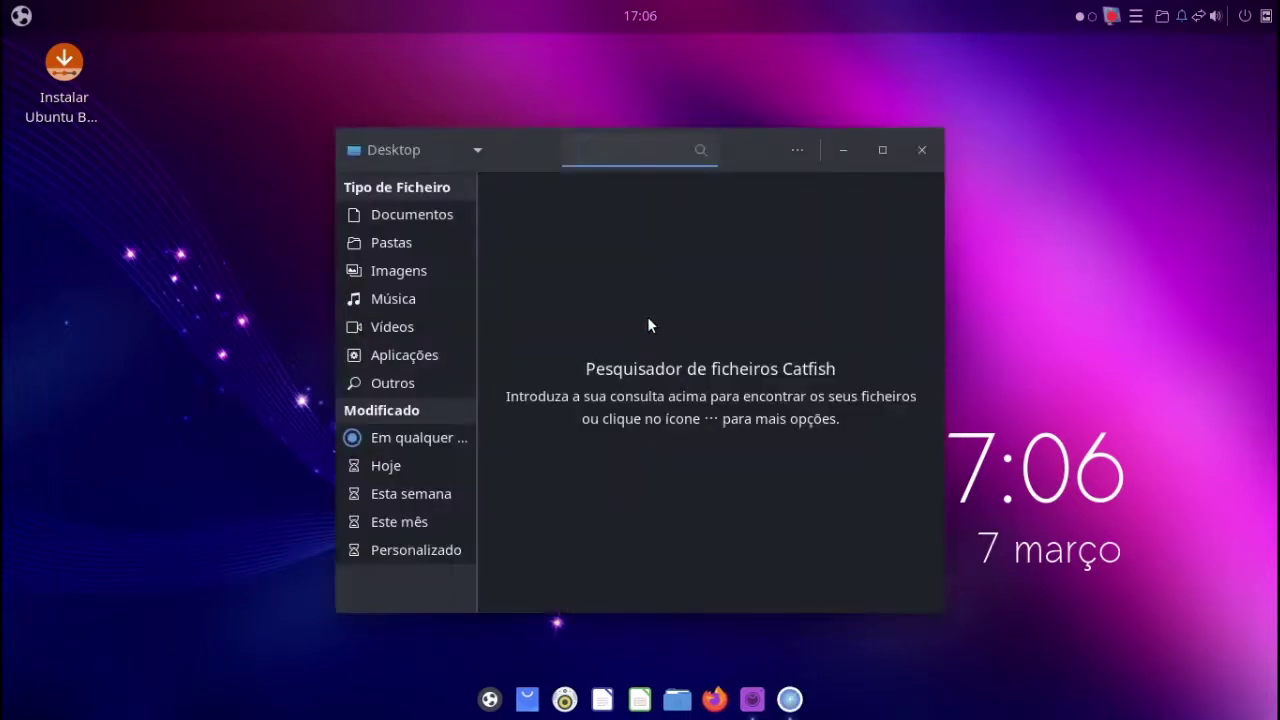
left_click(400, 272)
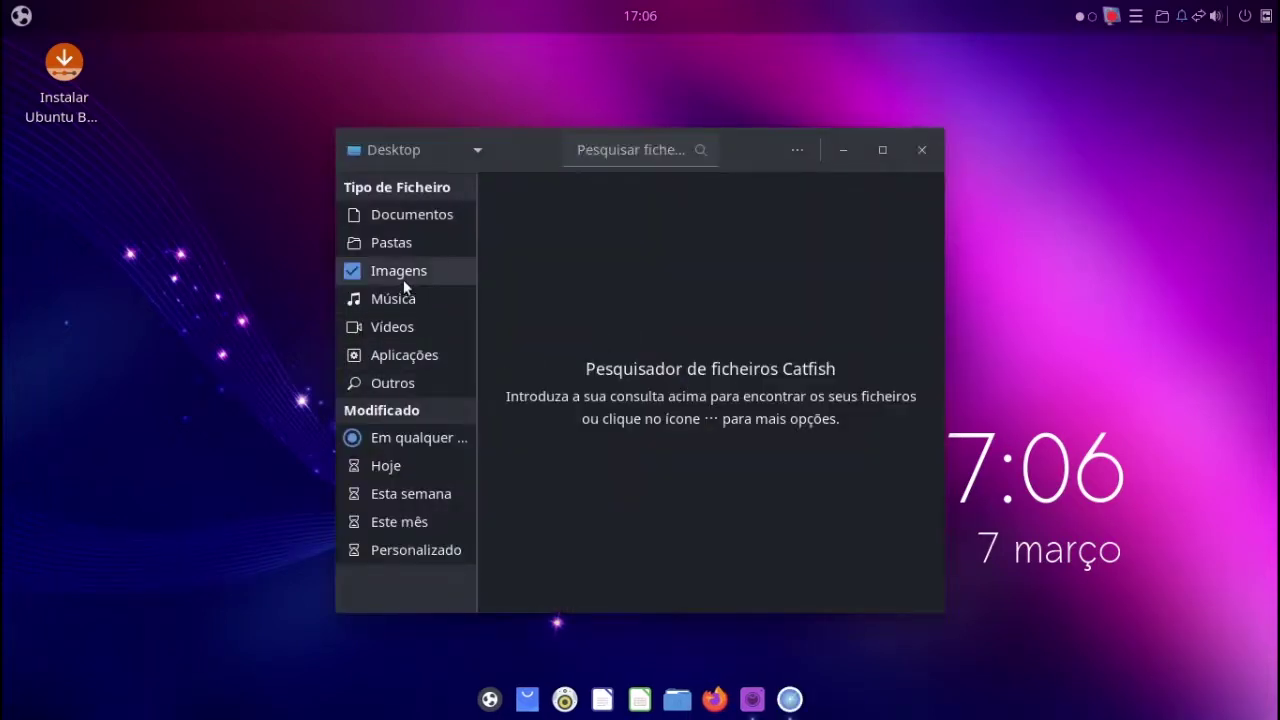
left_click(650, 155)
type("firefox")
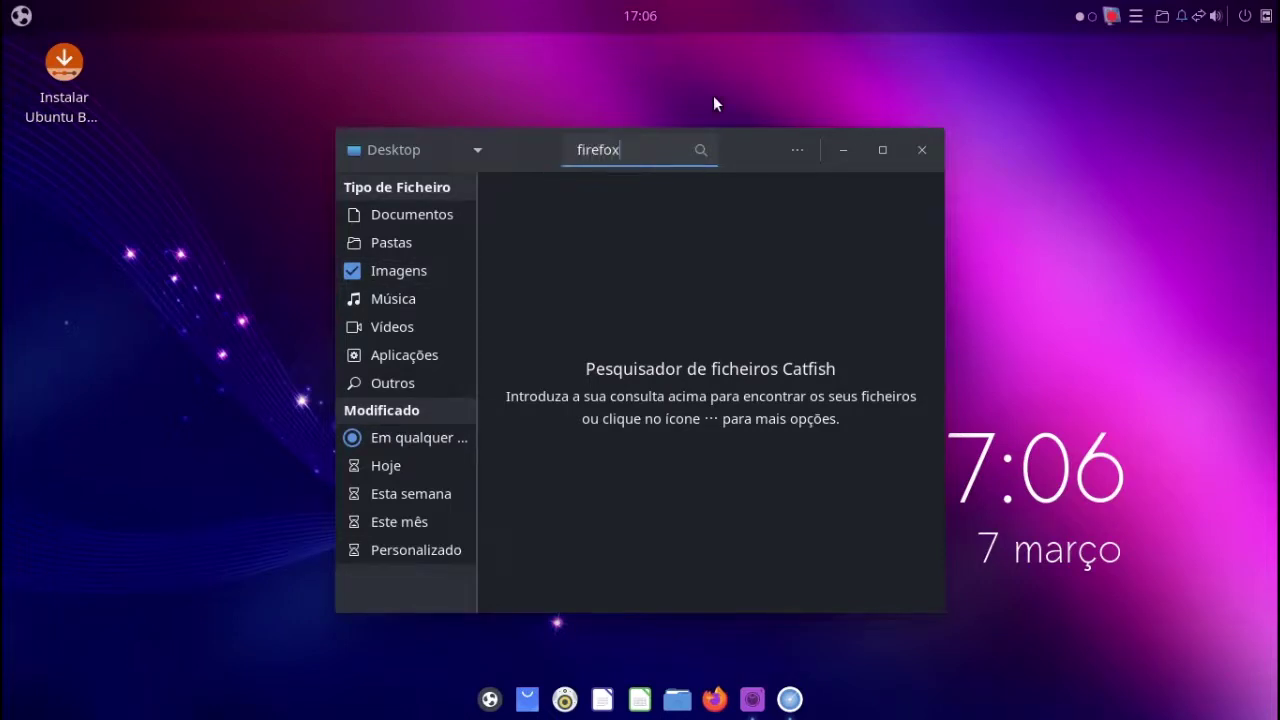
key("Return")
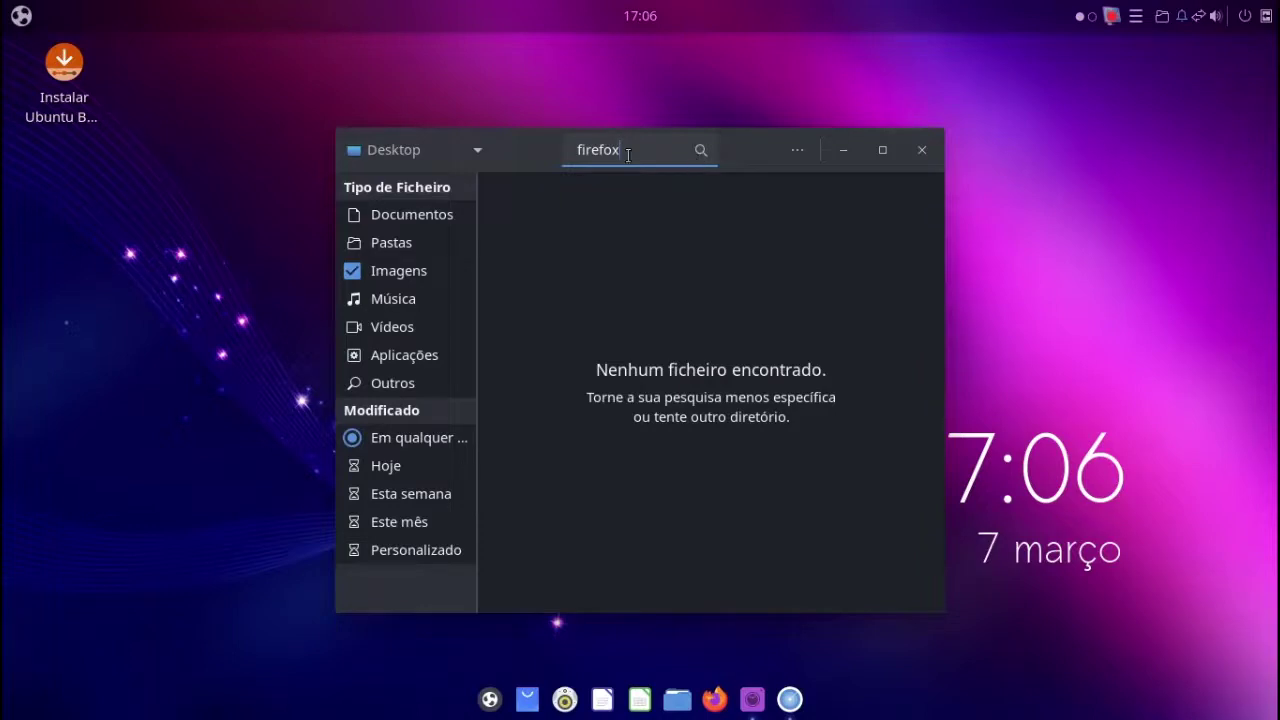
- Replace the Catfish search query with "musica" and close the file search
key("BackSpace")
key("BackSpace")
key("BackSpace")
key("BackSpace")
key("BackSpace")
key("BackSpace")
key("BackSpace")
type("musica")
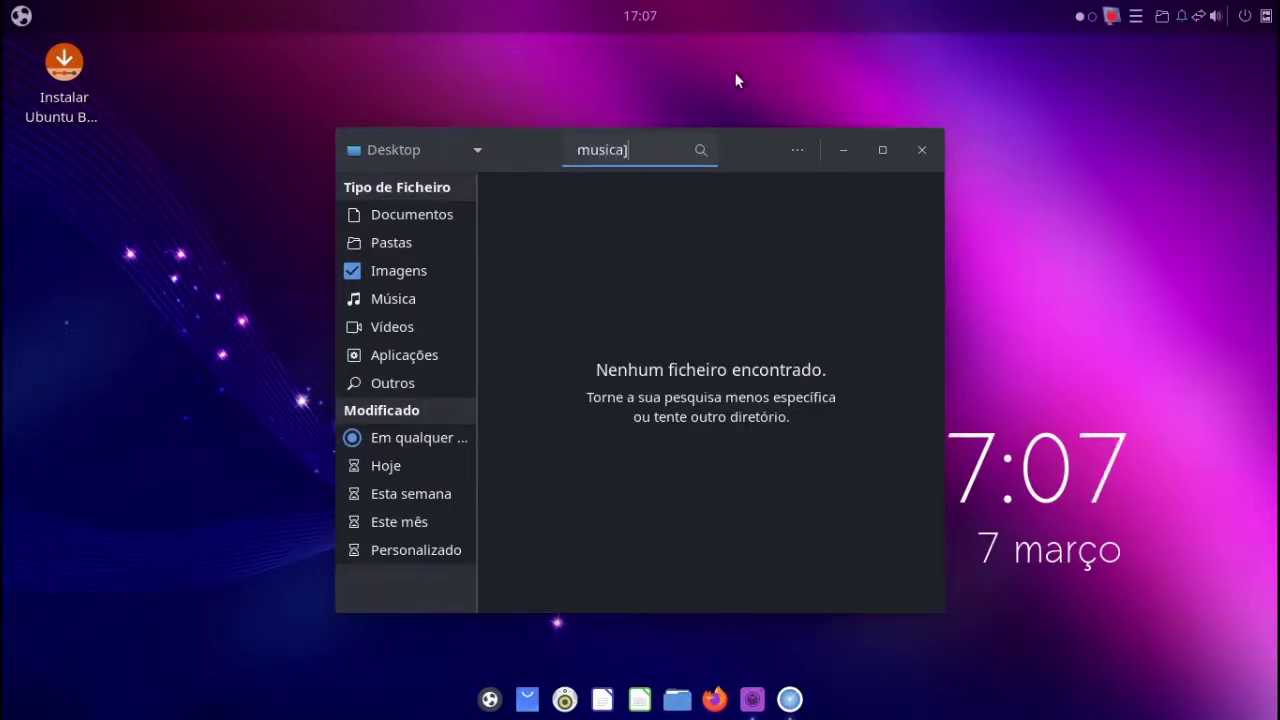
left_click(922, 149)
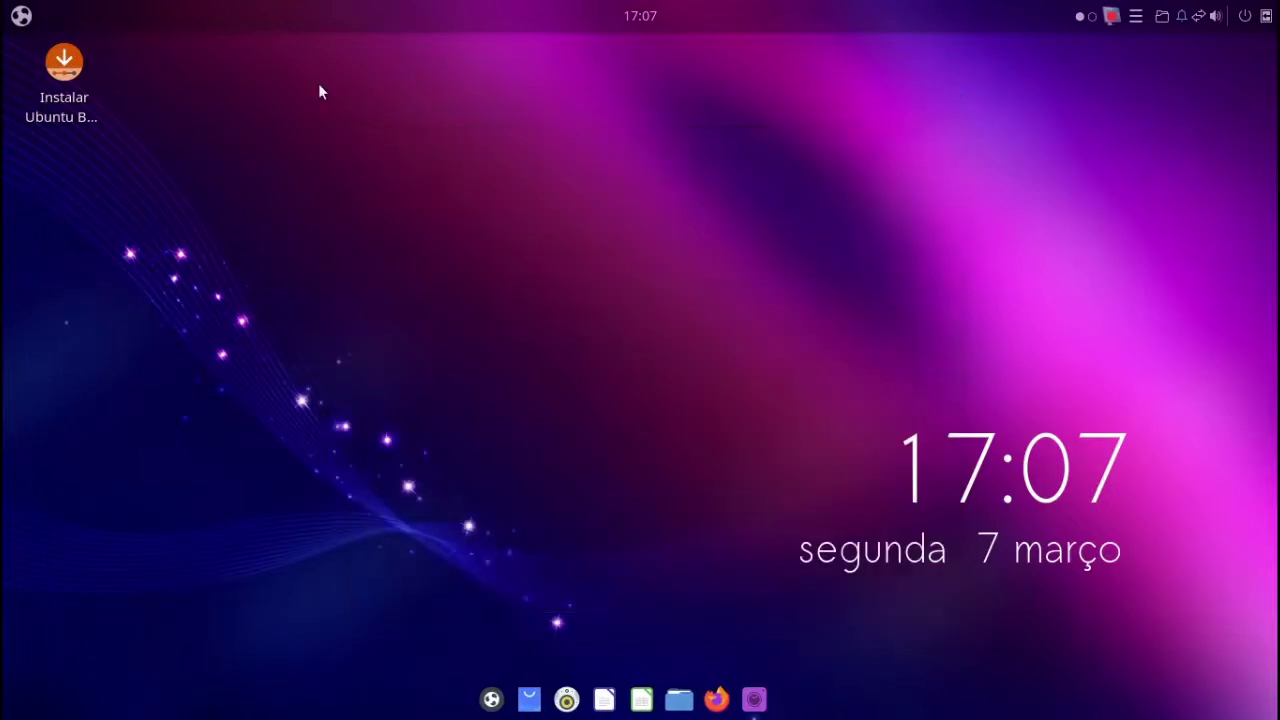
- Open Startup Applications, review the list of additional startup programs, and close it
left_click(23, 15)
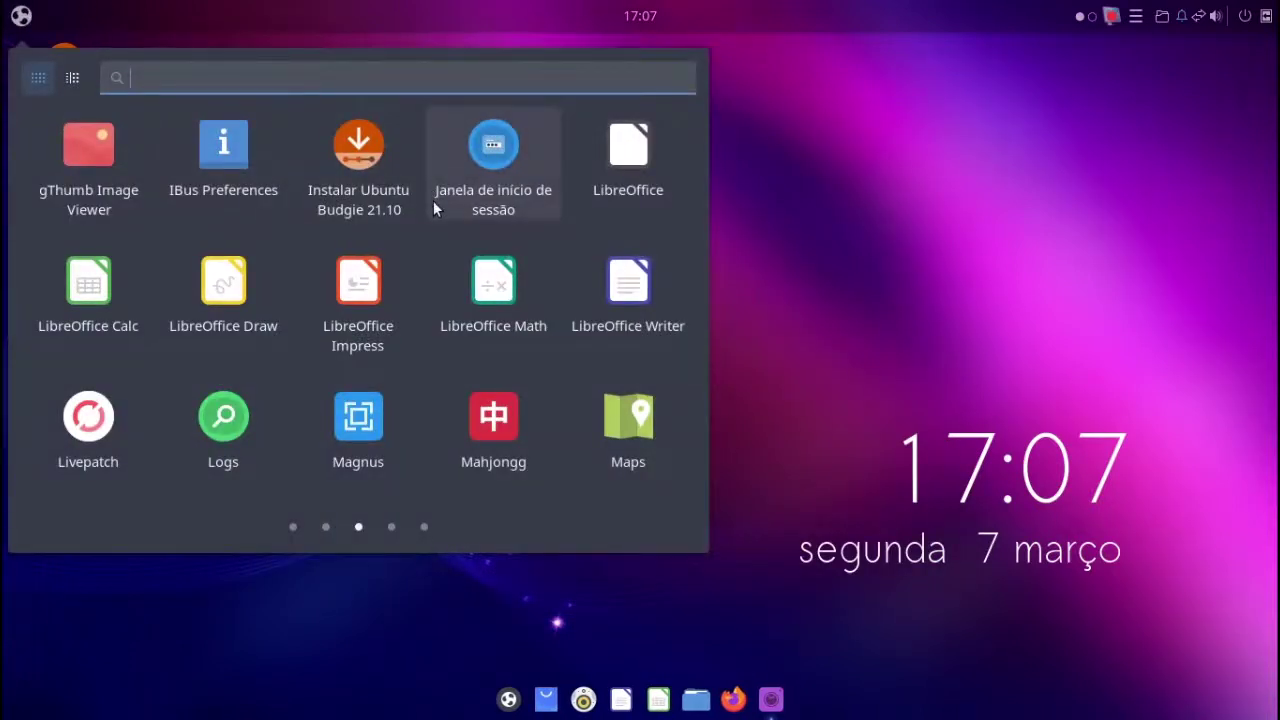
scroll(435, 210, "down", 1)
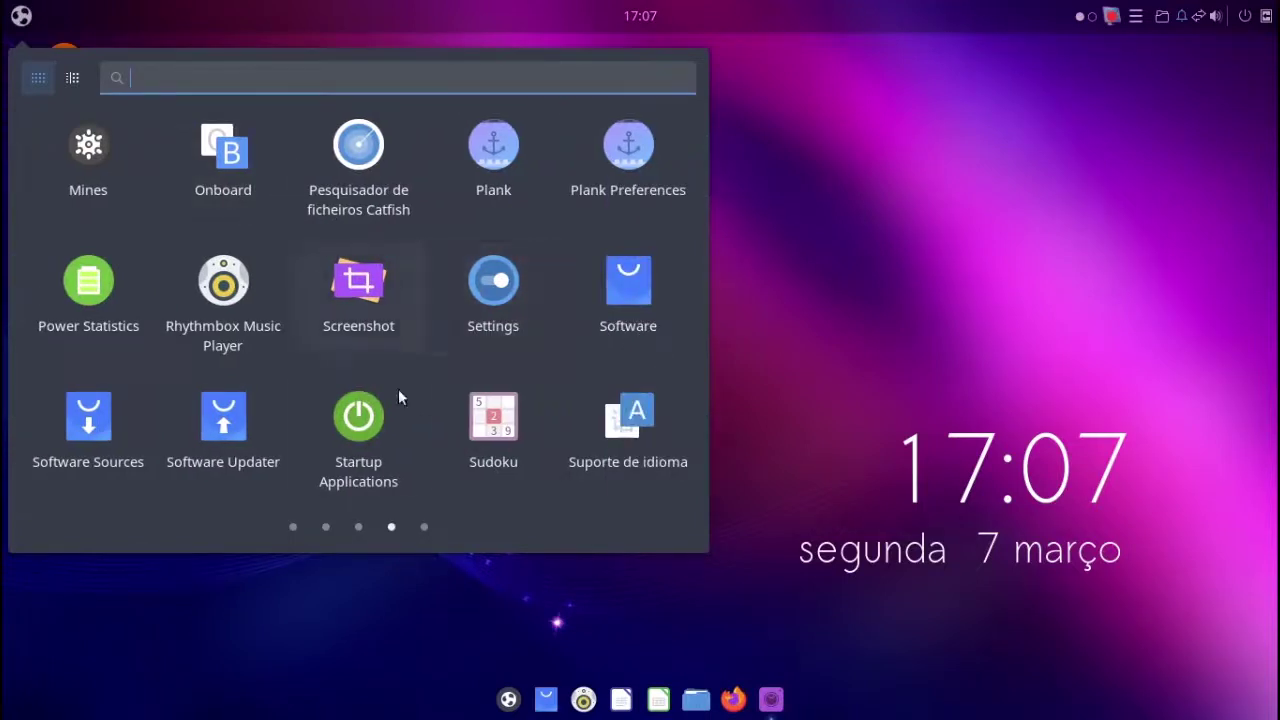
left_click(390, 416)
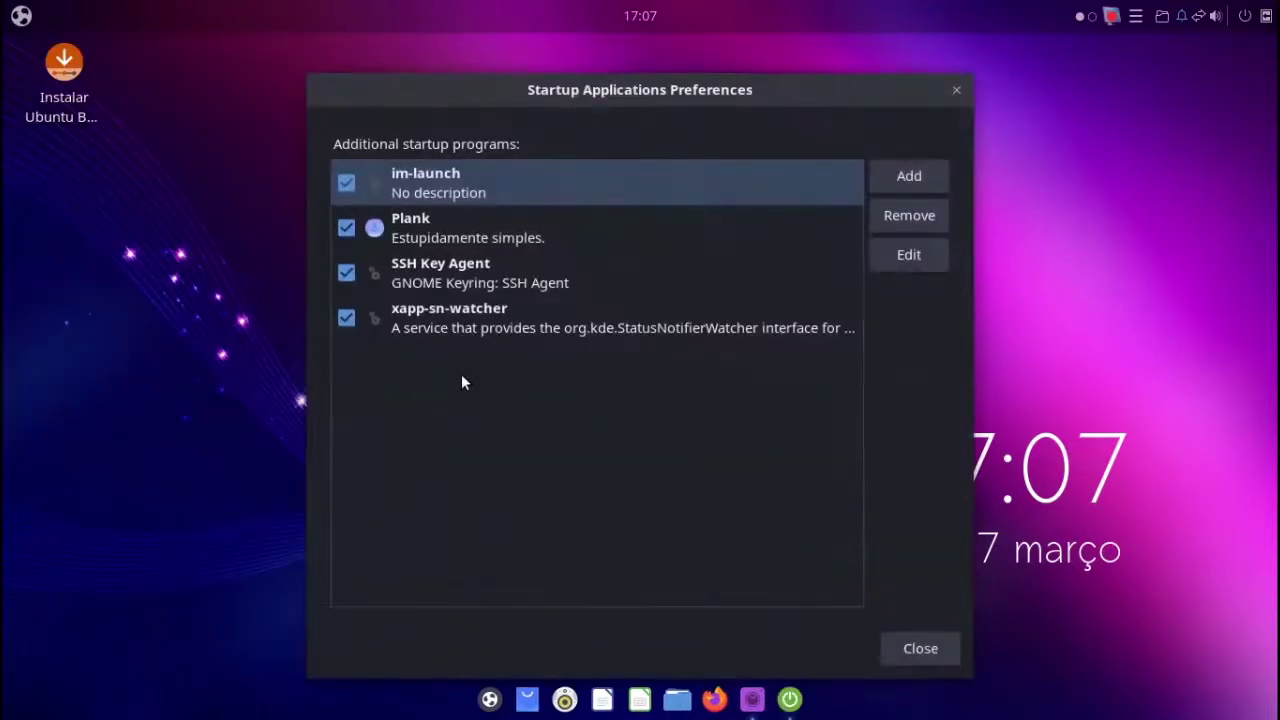
left_click(956, 92)
- Open Plank Preferences and view the dock's appearance (Aparência) and behaviour (Comportamento) options
left_click(21, 15)
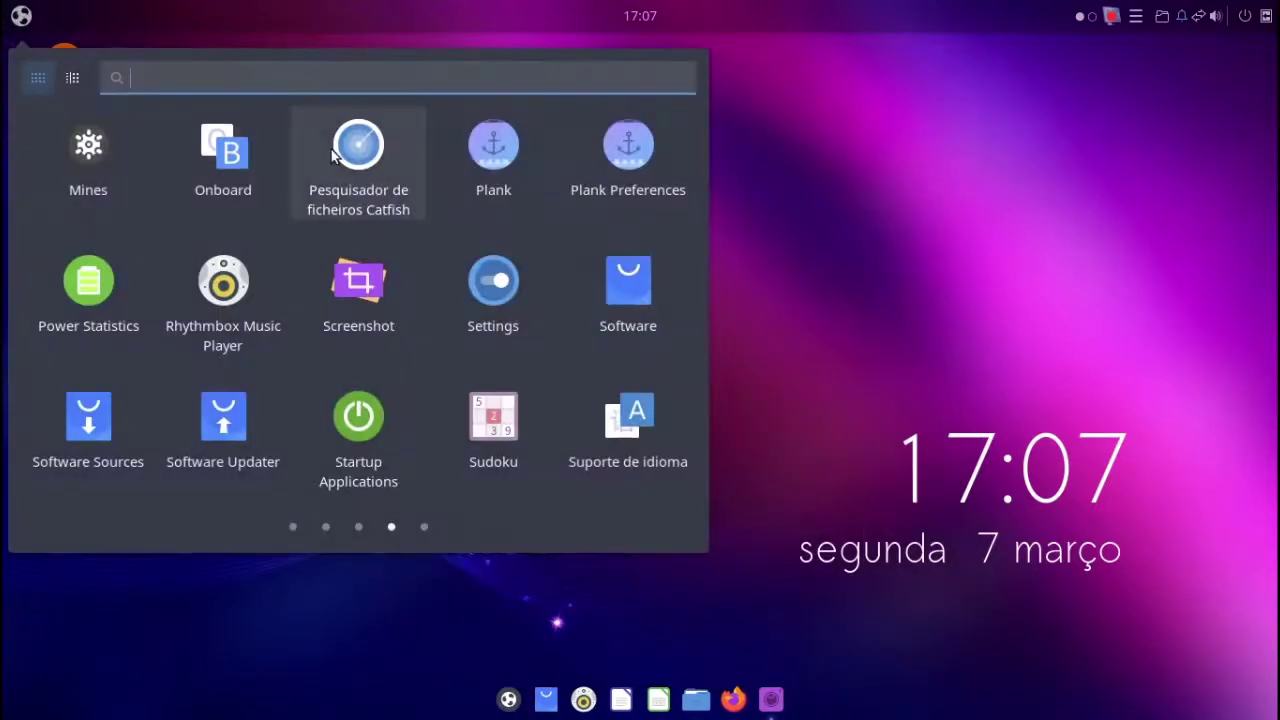
left_click(612, 163)
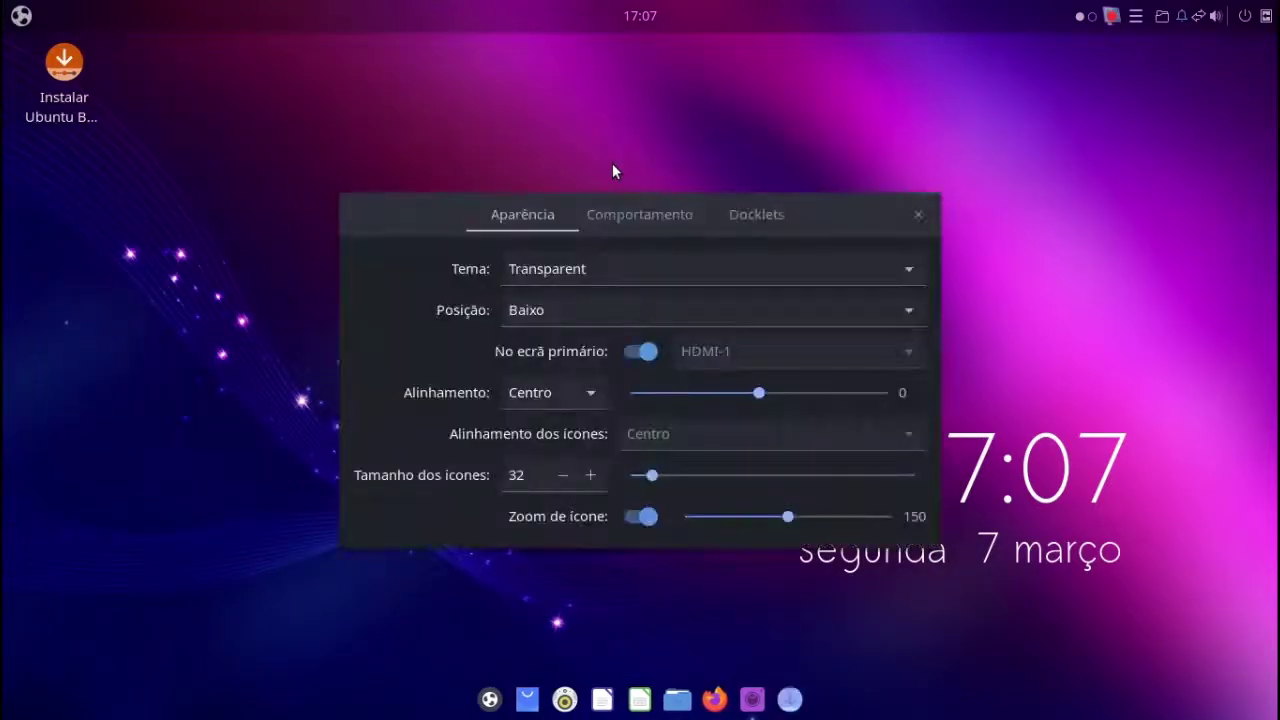
left_click(610, 217)
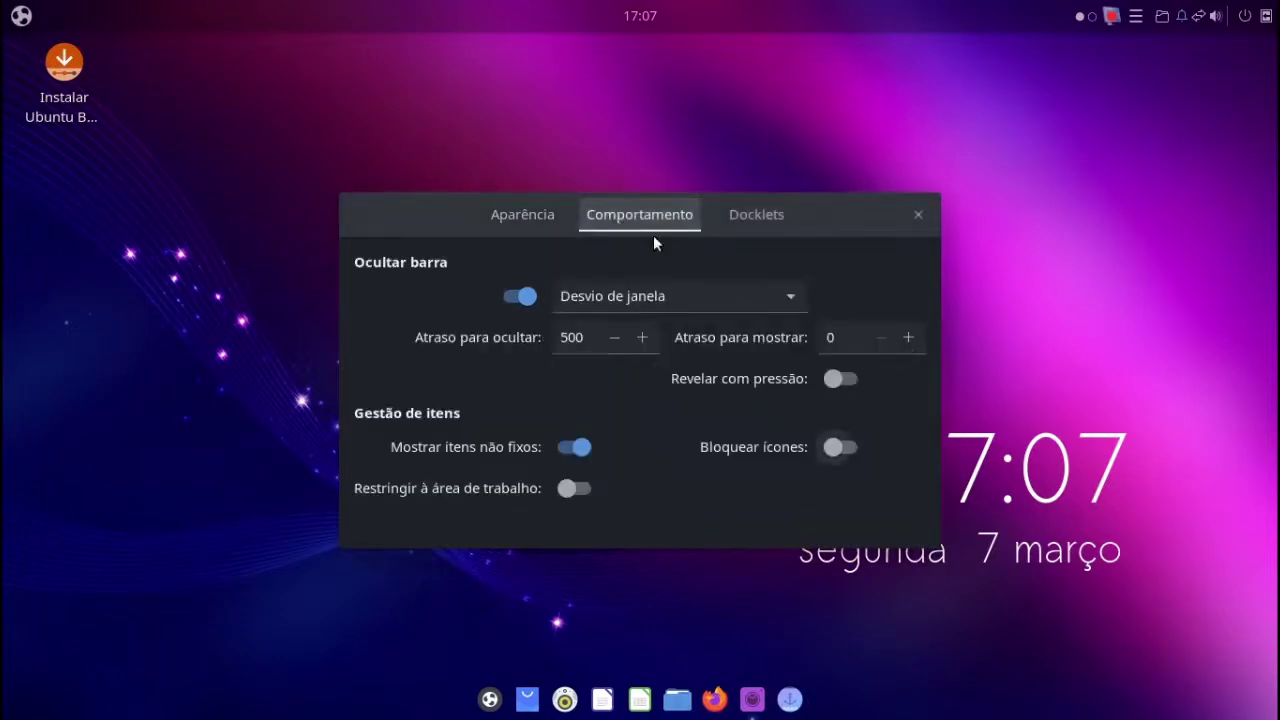
- Review the dock's hiding modes, set the Plank theme (Tema) to Matte, and close the preferences
left_click(803, 297)
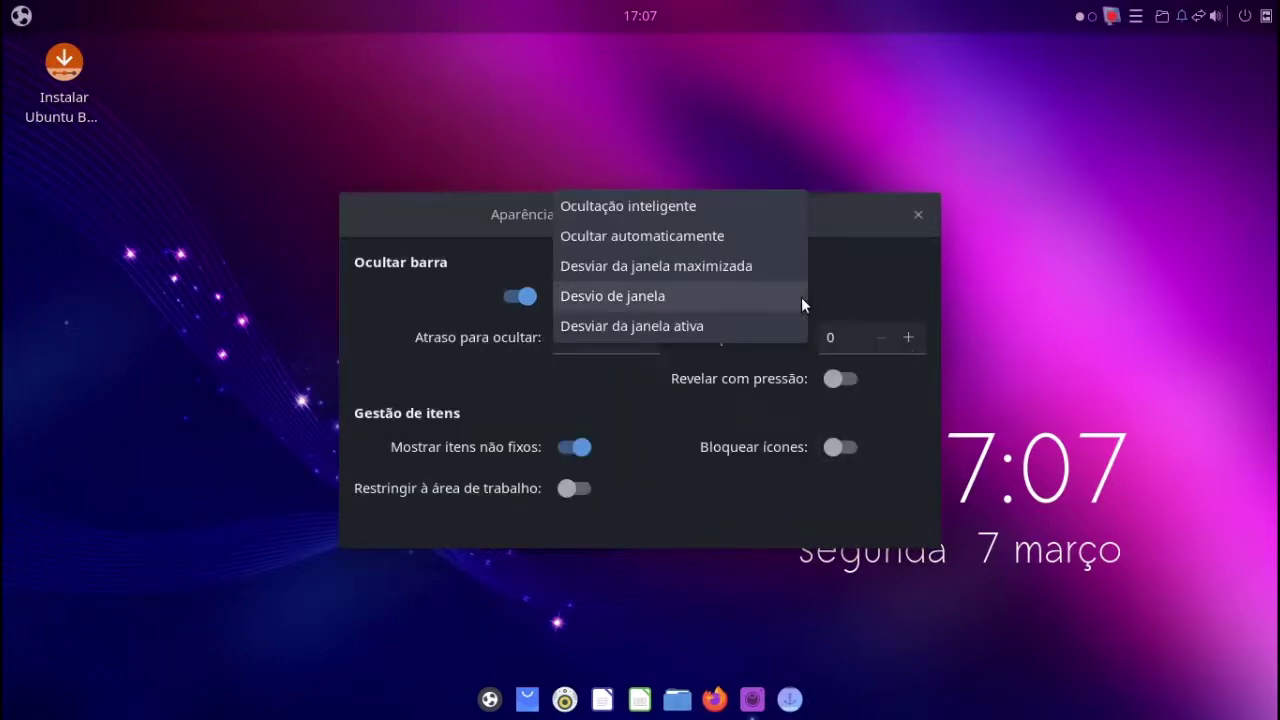
left_click(801, 297)
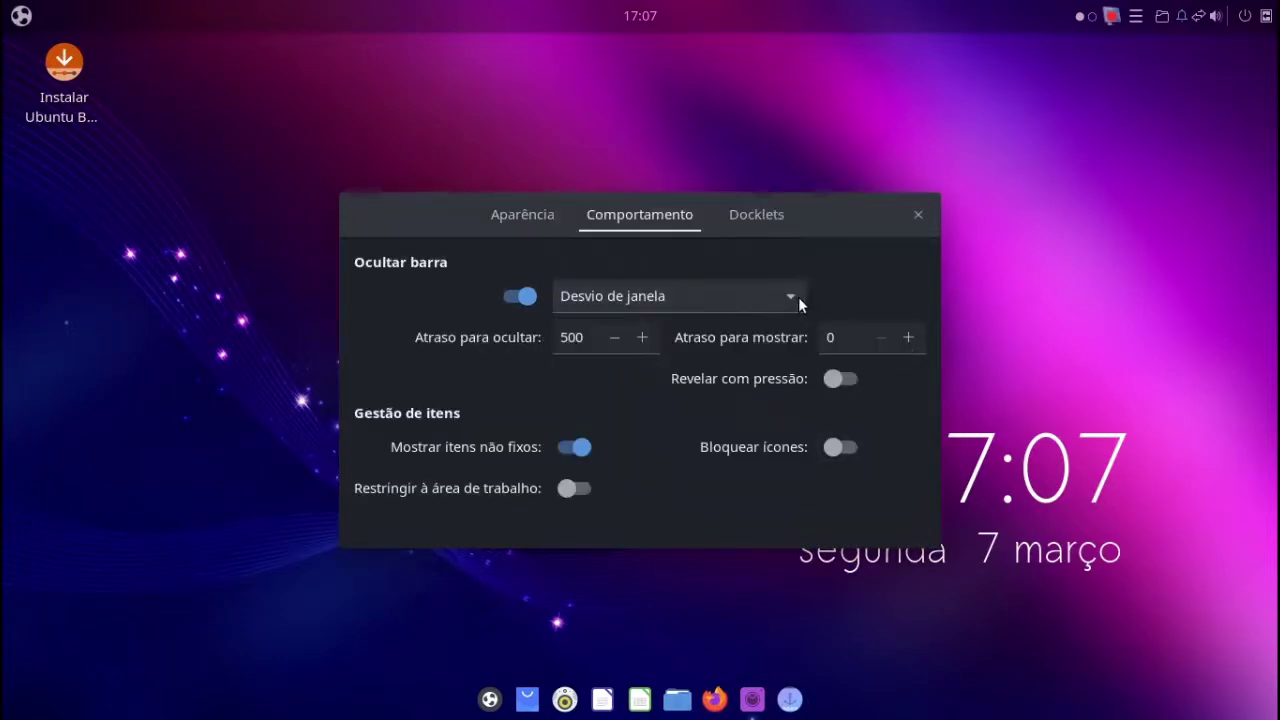
left_click(541, 213)
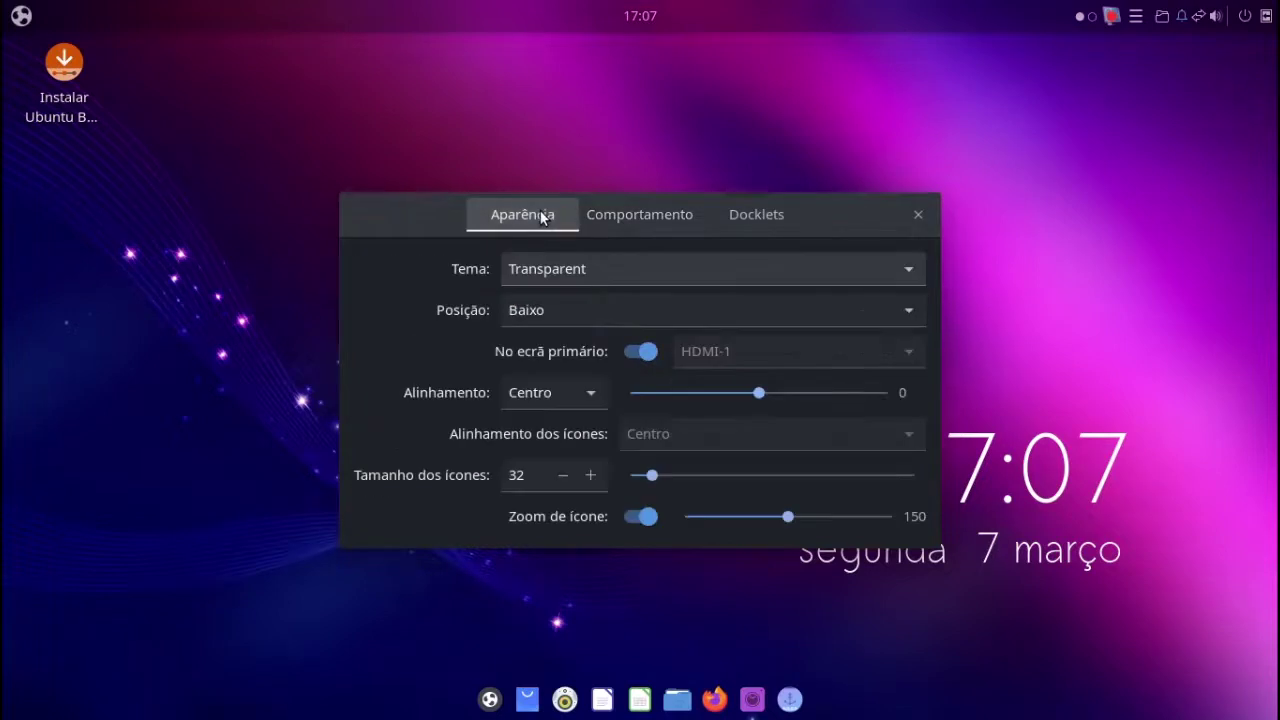
left_click(895, 261)
left_click(888, 238)
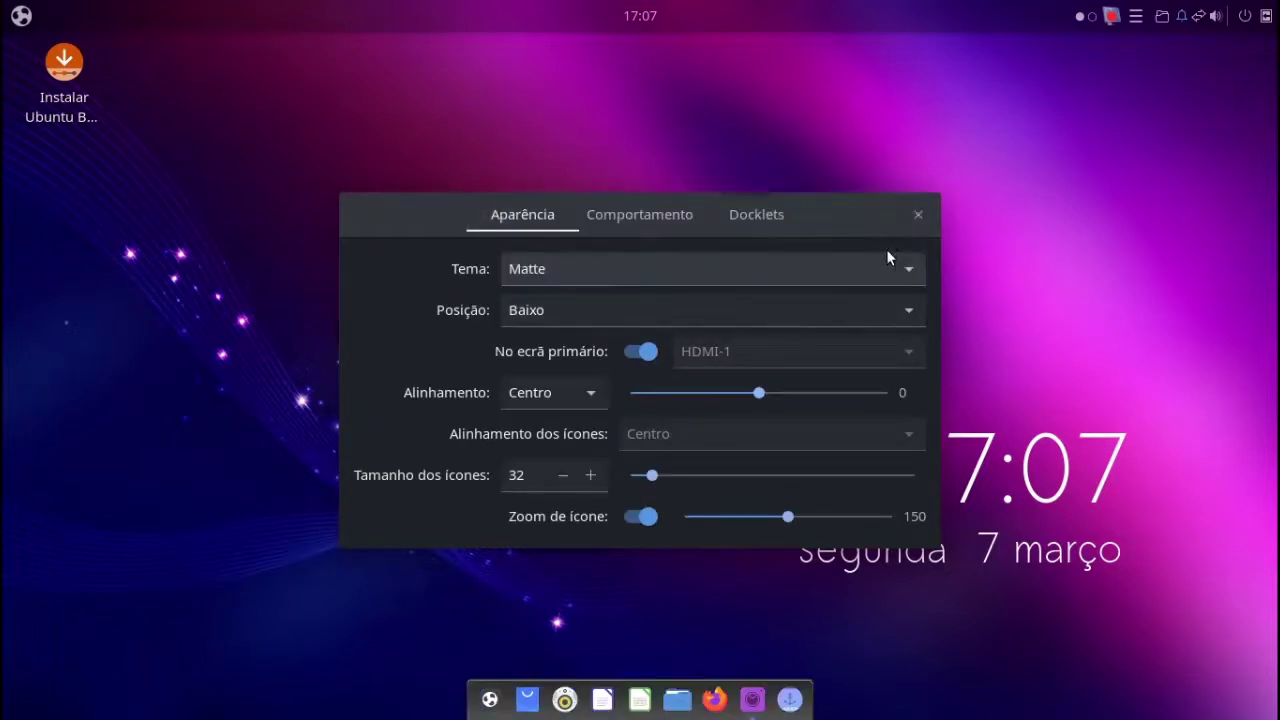
left_click(915, 216)
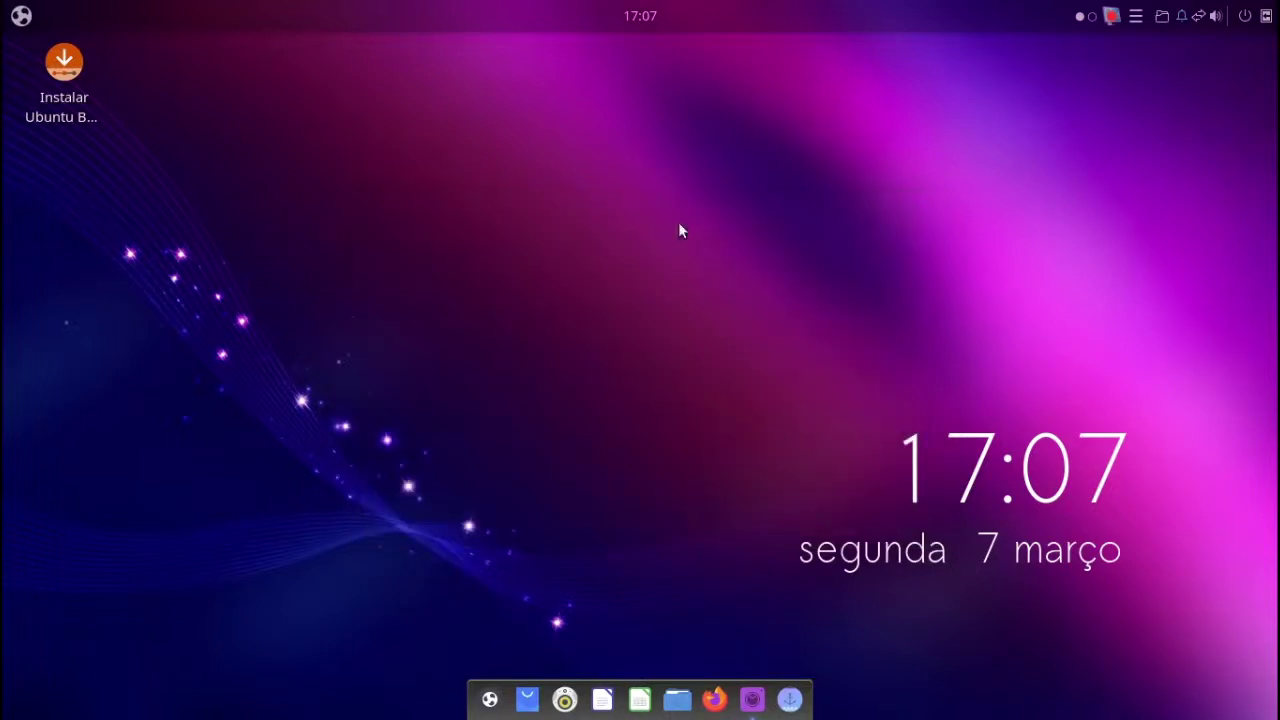
- Launch Software Updater to check for available updates
left_click(21, 16)
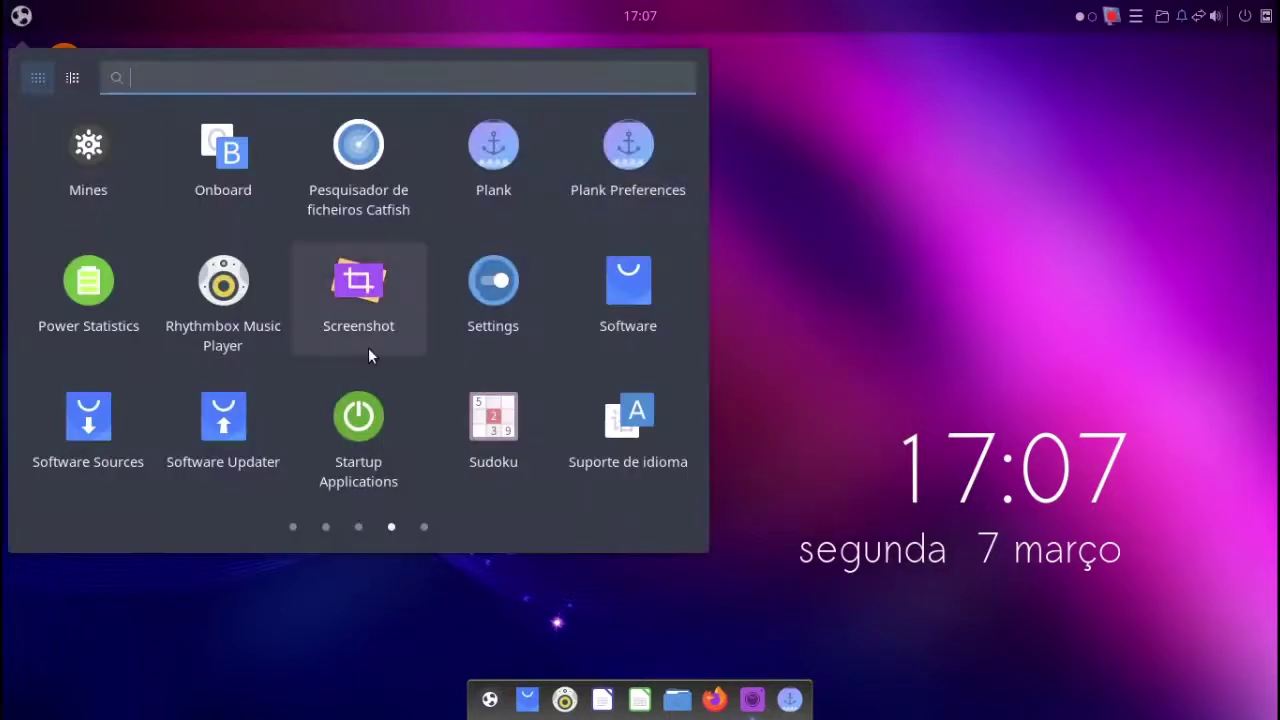
left_click(231, 402)
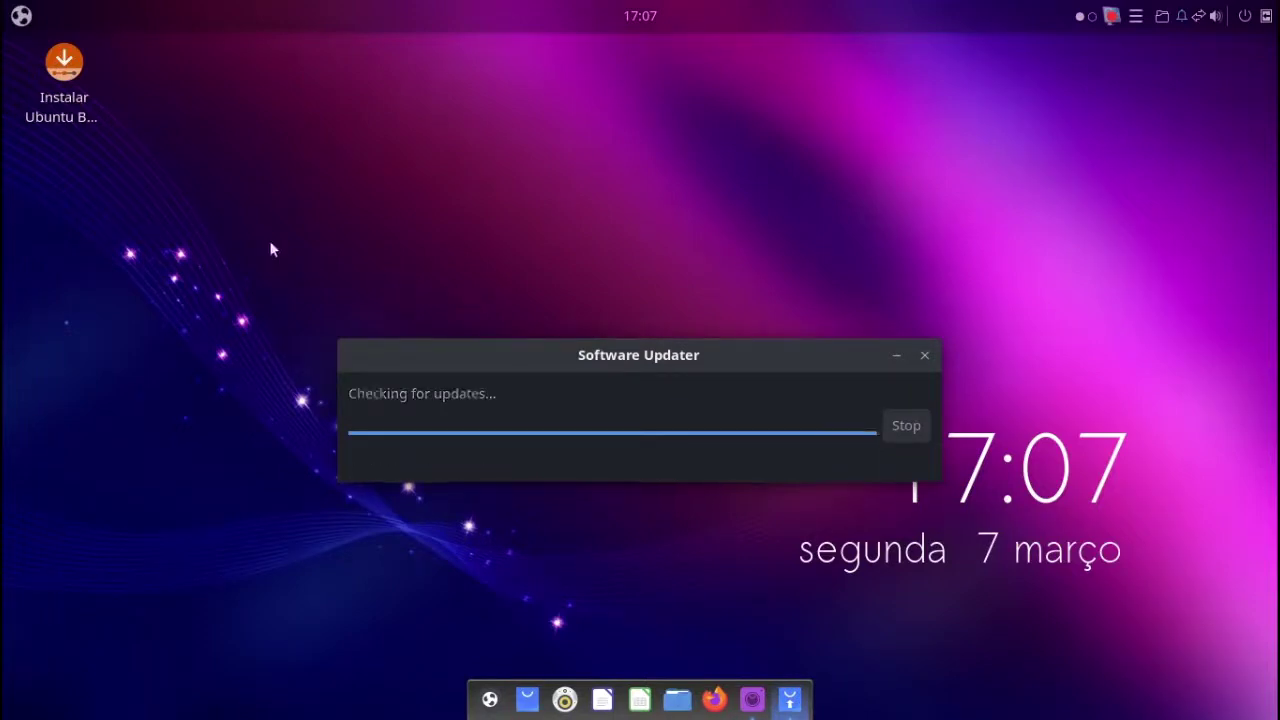
- Arrange the desktop icons by name and postpone the software updates offered by Software Updater
right_click(224, 182)
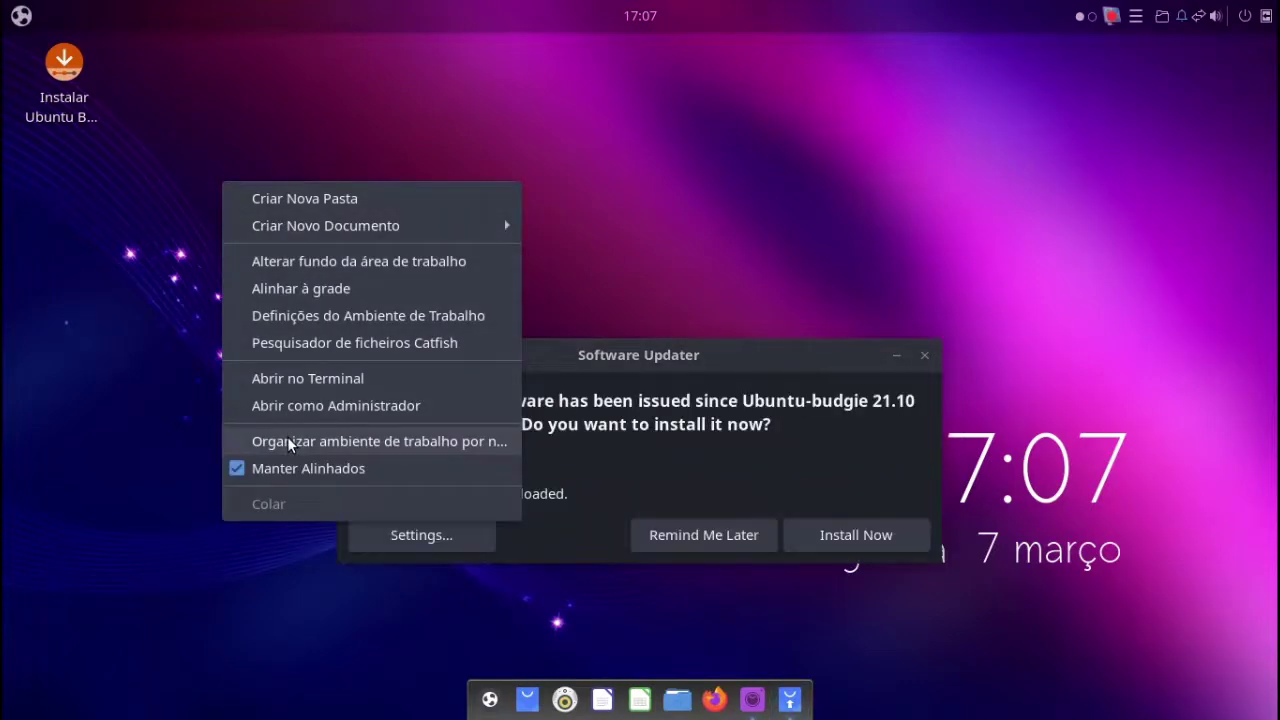
left_click(287, 436)
right_click(202, 194)
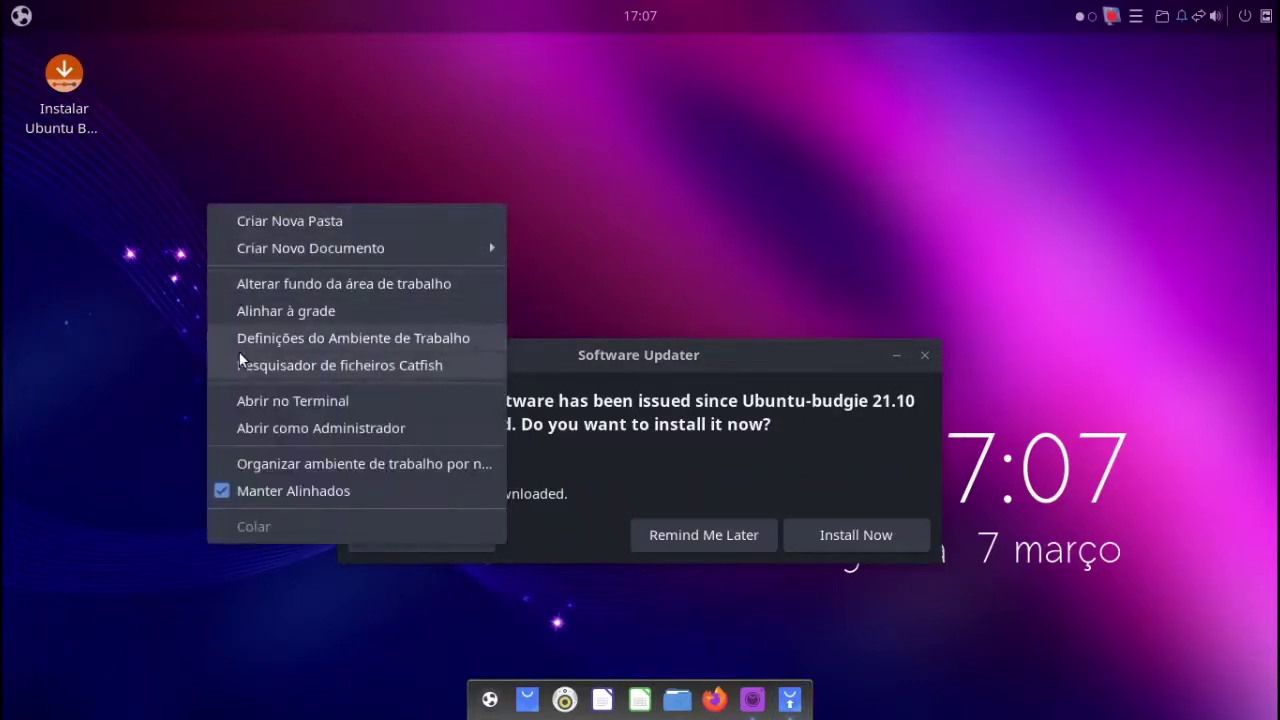
left_click(773, 320)
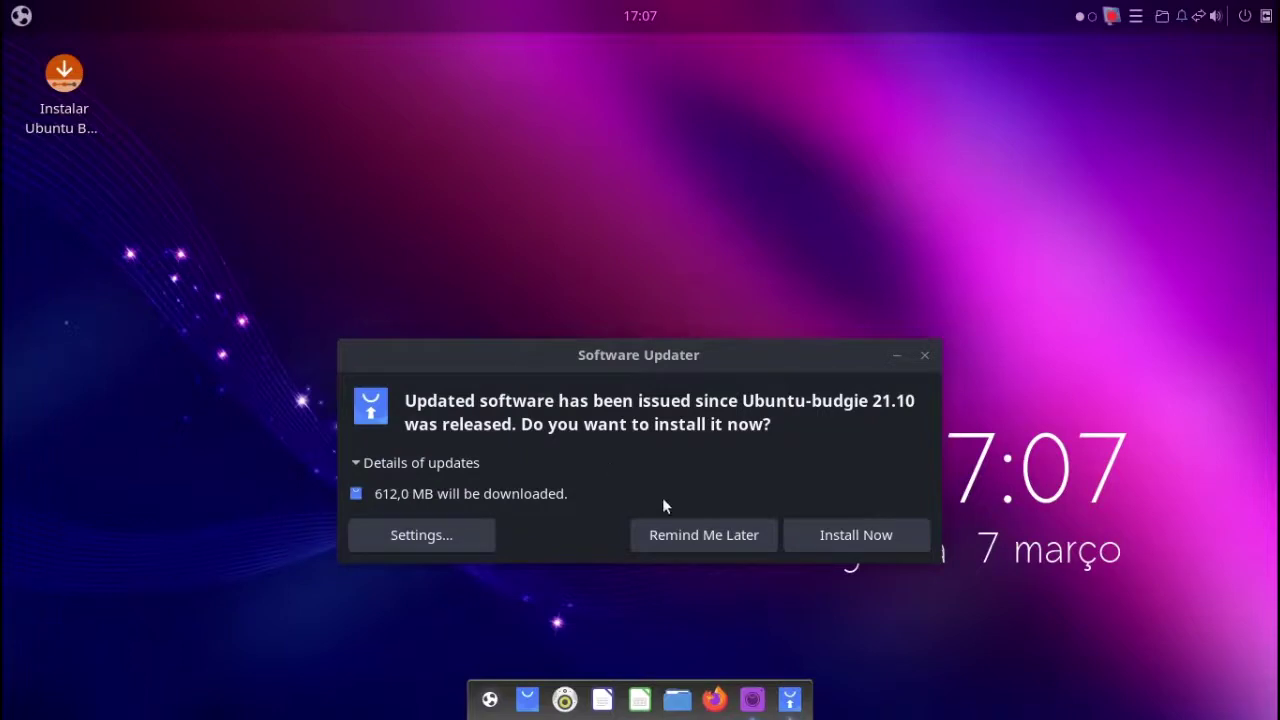
left_click(733, 535)
- Open the Budgie desktop settings and enable the home folder (Pasta pessoal) and trash (Lixo) shortcuts on the desktop
right_click(340, 176)
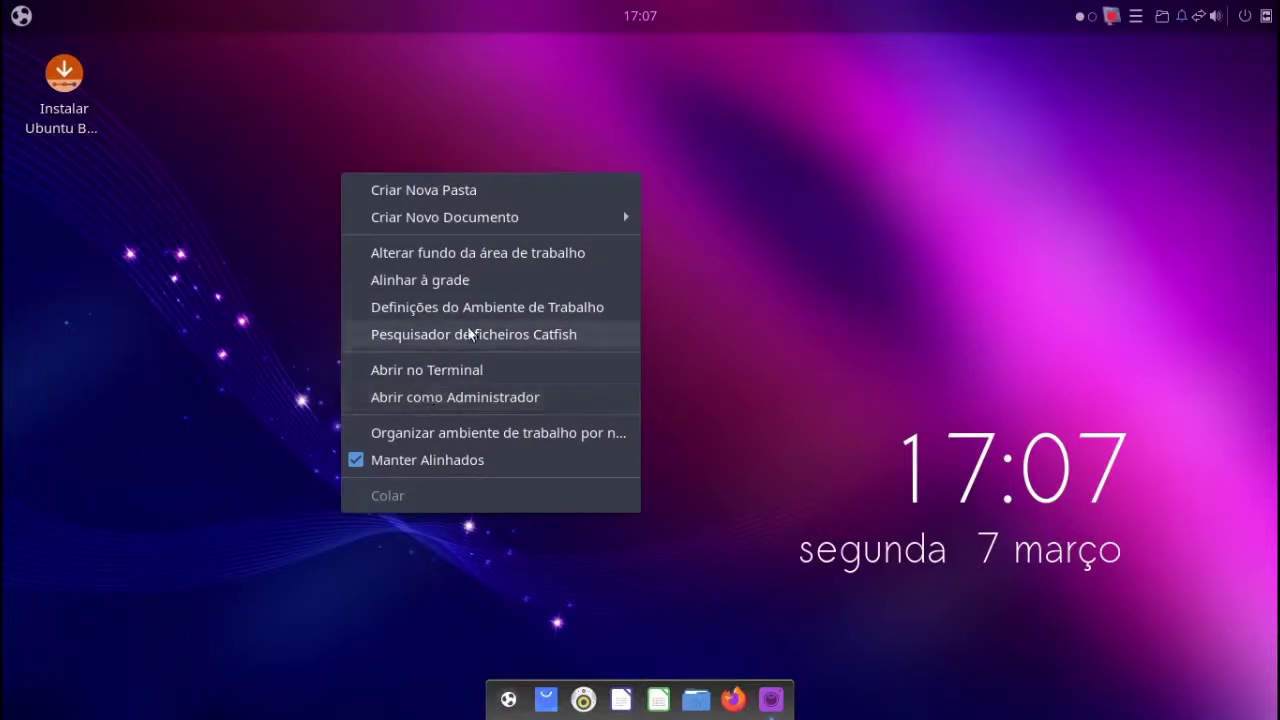
left_click(491, 310)
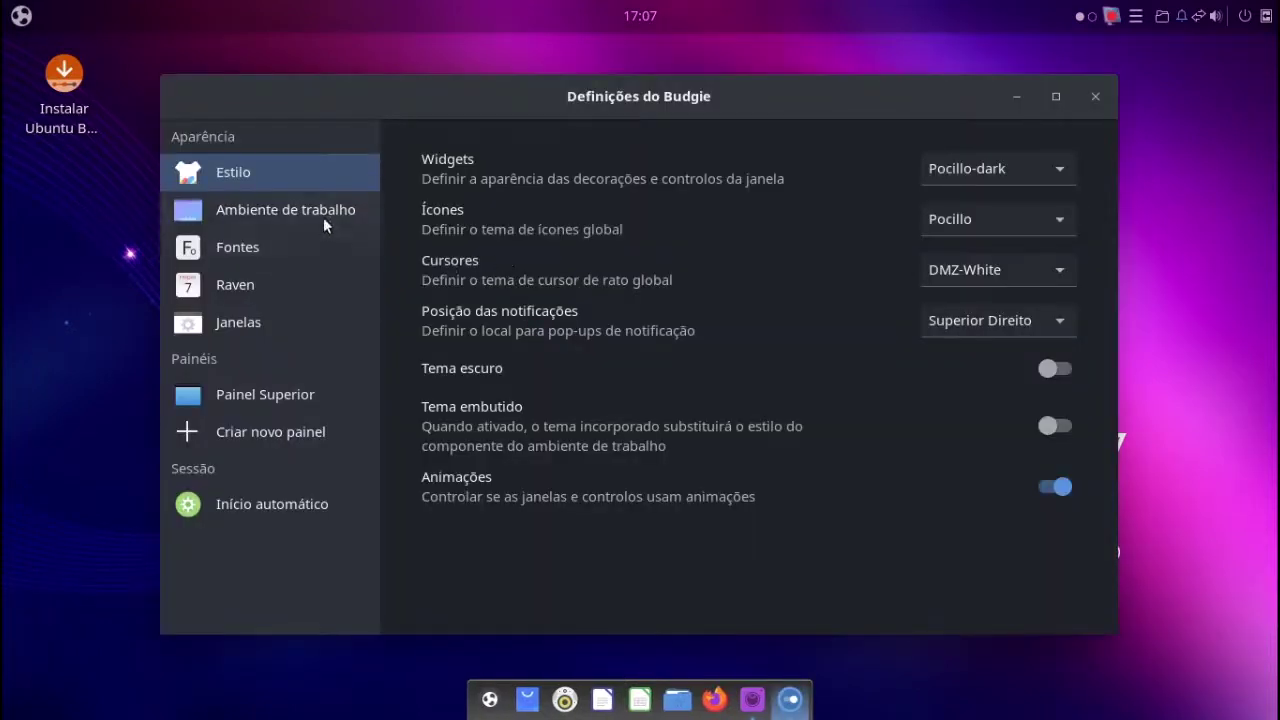
left_click(323, 215)
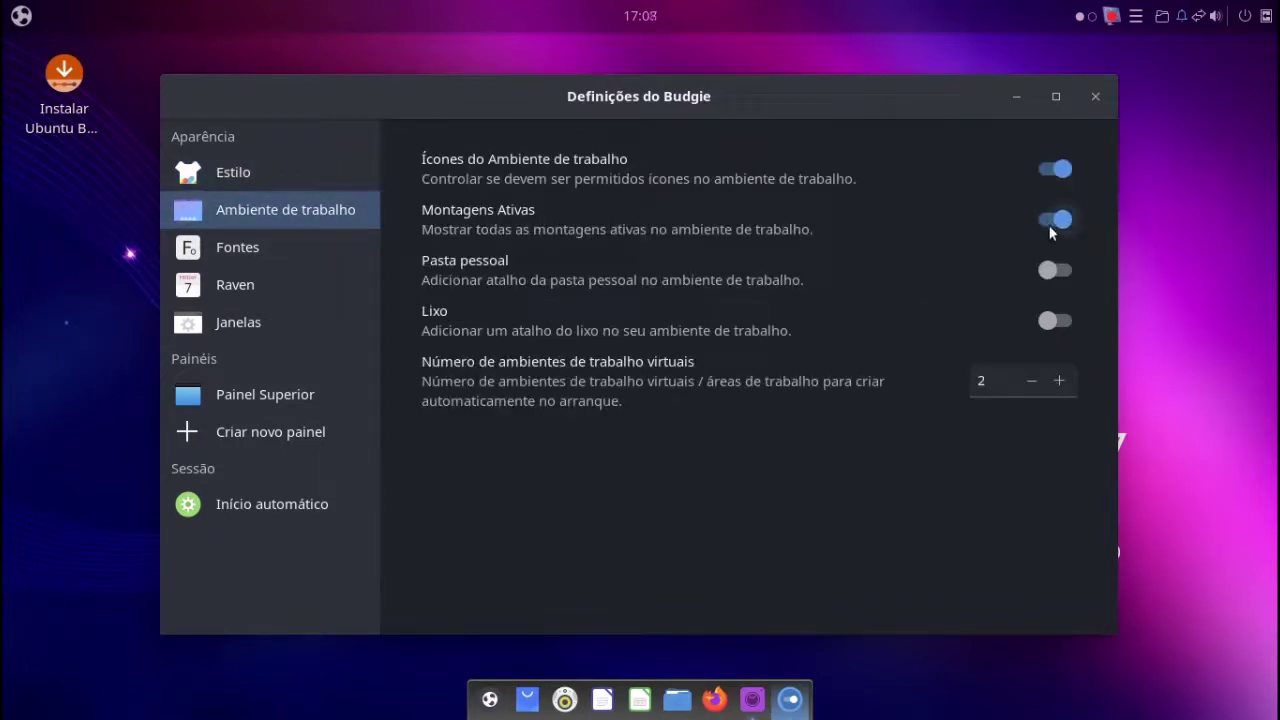
left_click(1058, 271)
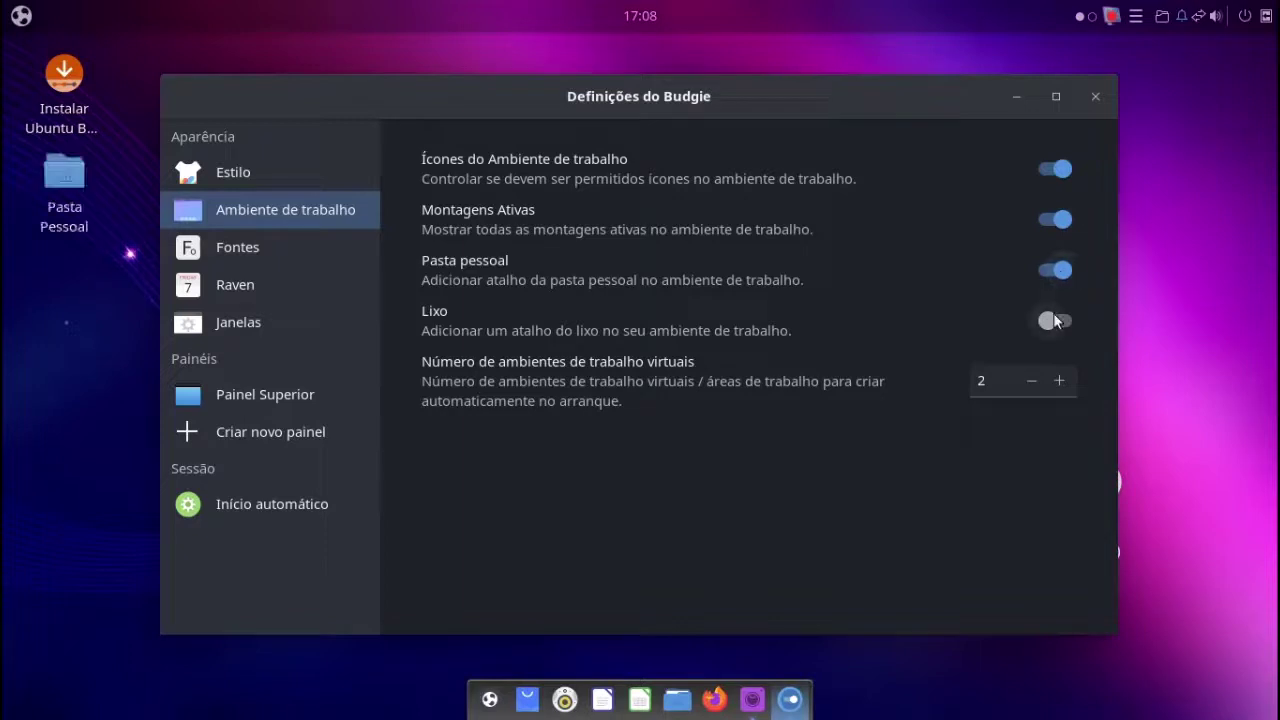
left_click(1050, 320)
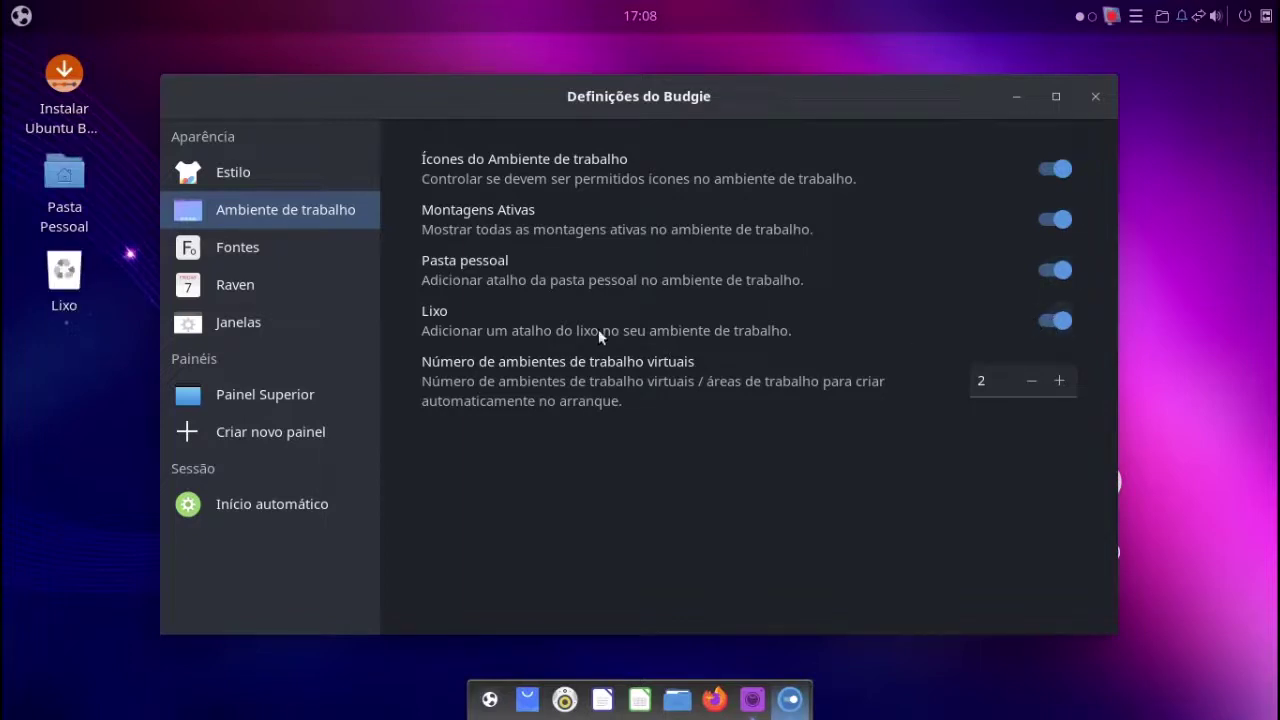
- In the Budgie style settings (Estilo), set the widget theme to QogirBudgie and the icon theme to ubuntu-mono-dark
left_click(305, 176)
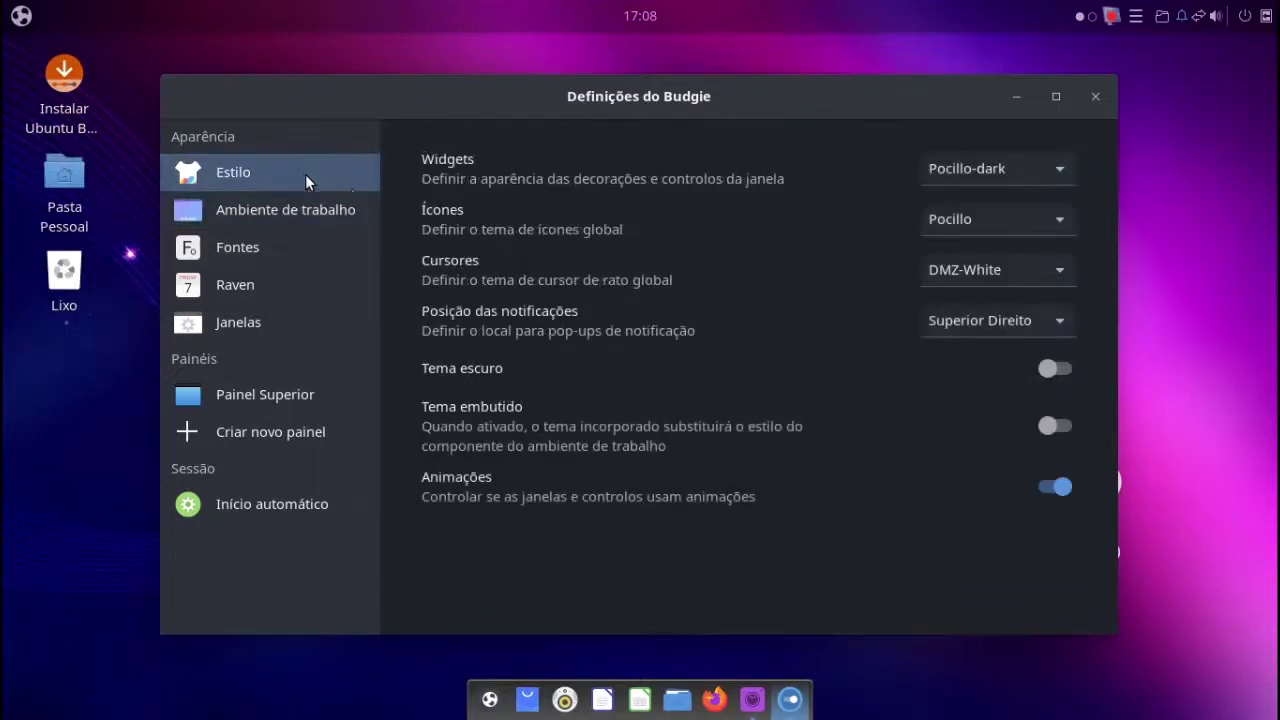
left_click(1000, 172)
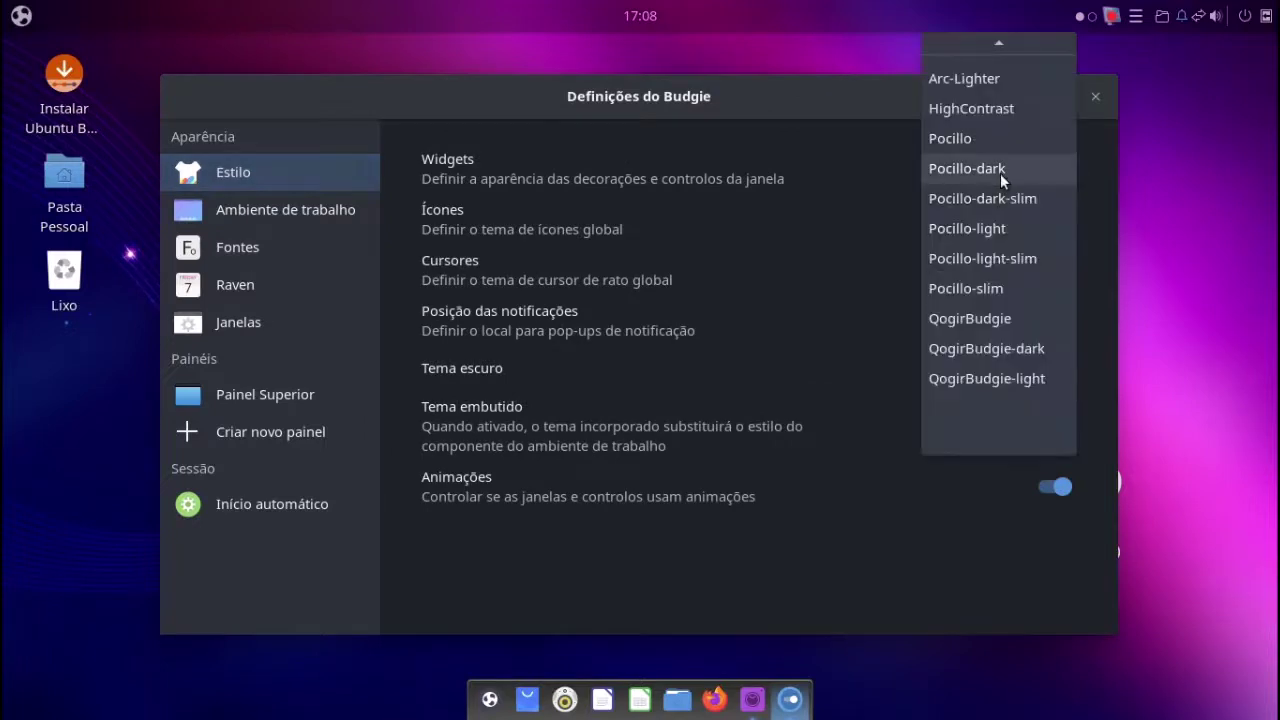
left_click(1005, 326)
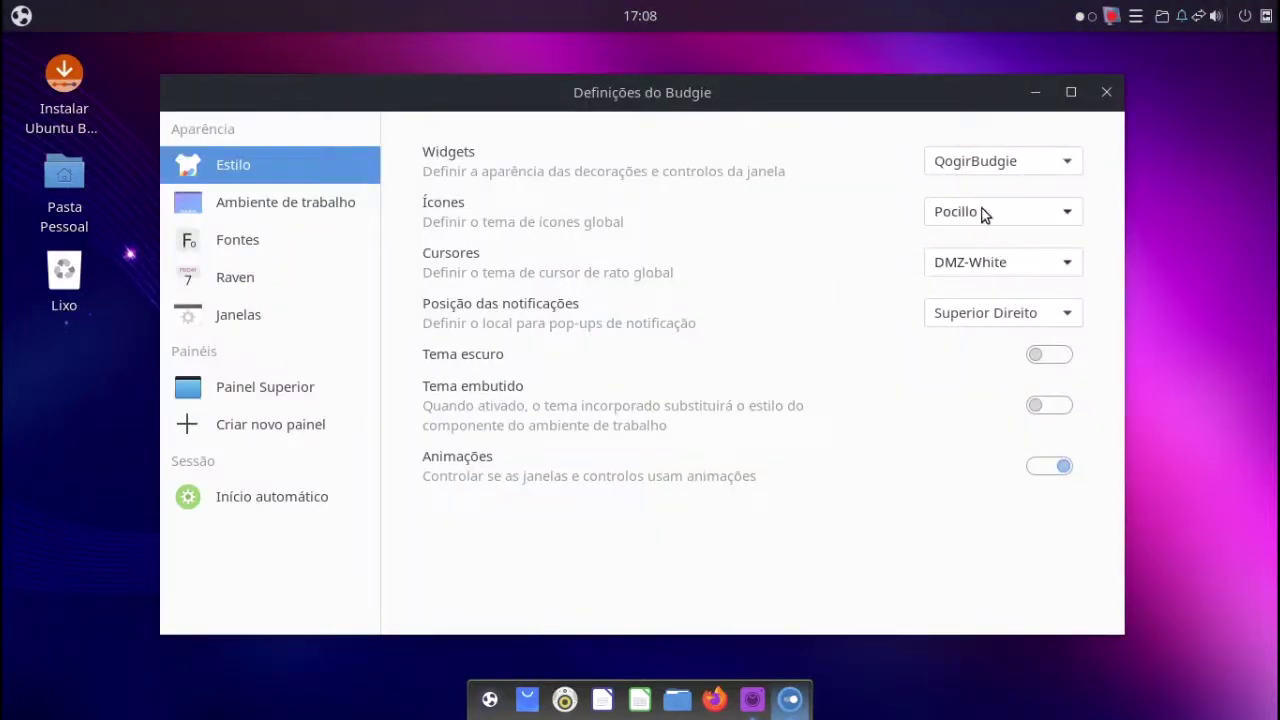
left_click(1009, 221)
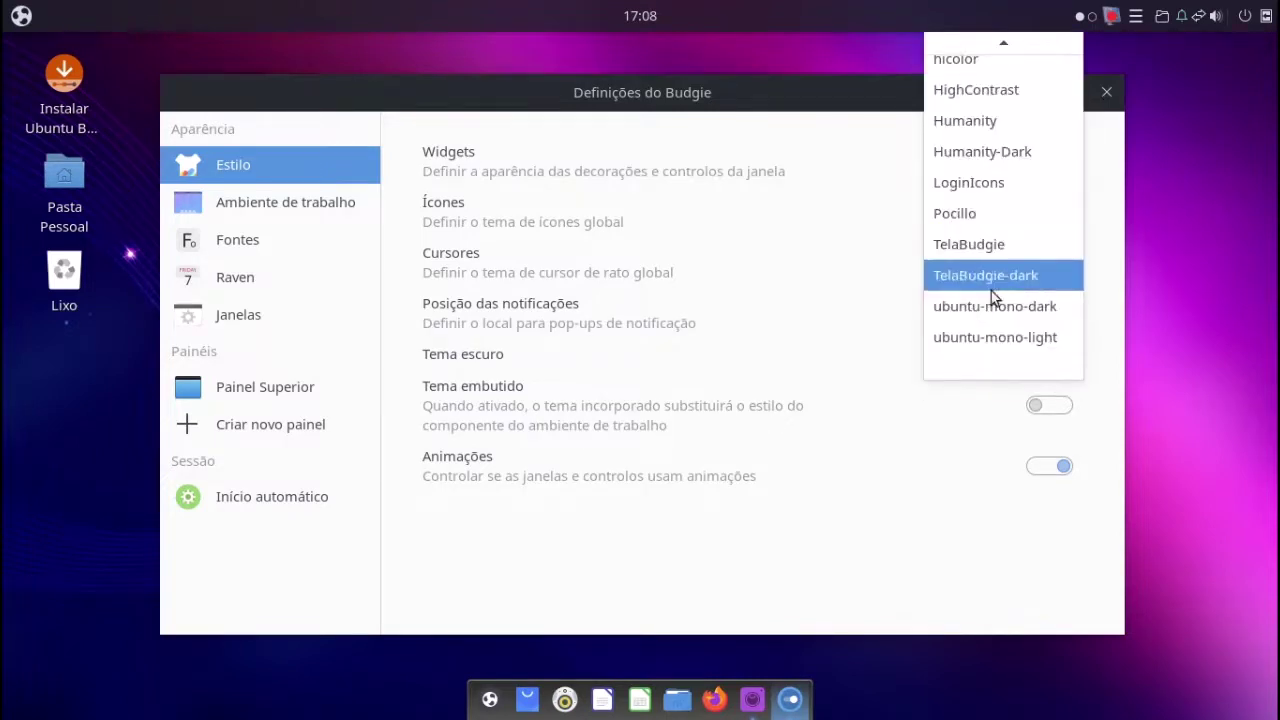
left_click(990, 299)
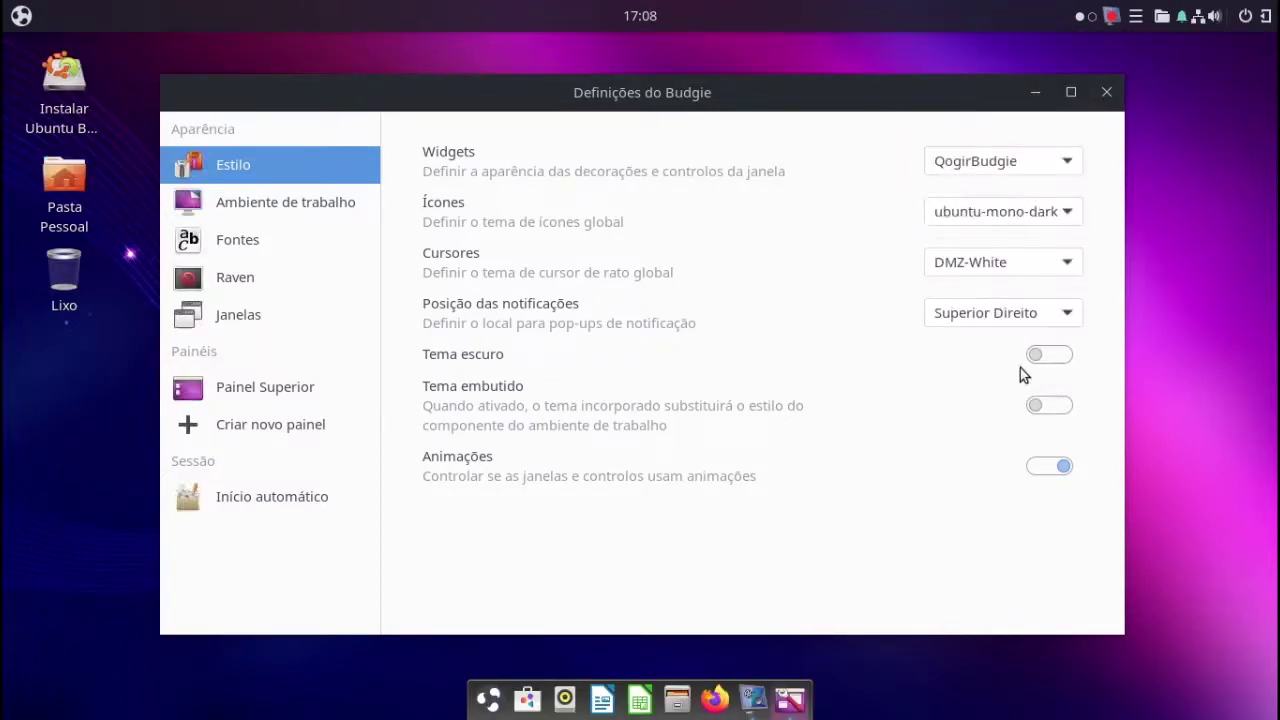
- Enable the dark theme (Tema escuro) and close the Budgie settings after viewing the font options (Fontes)
left_click(1045, 356)
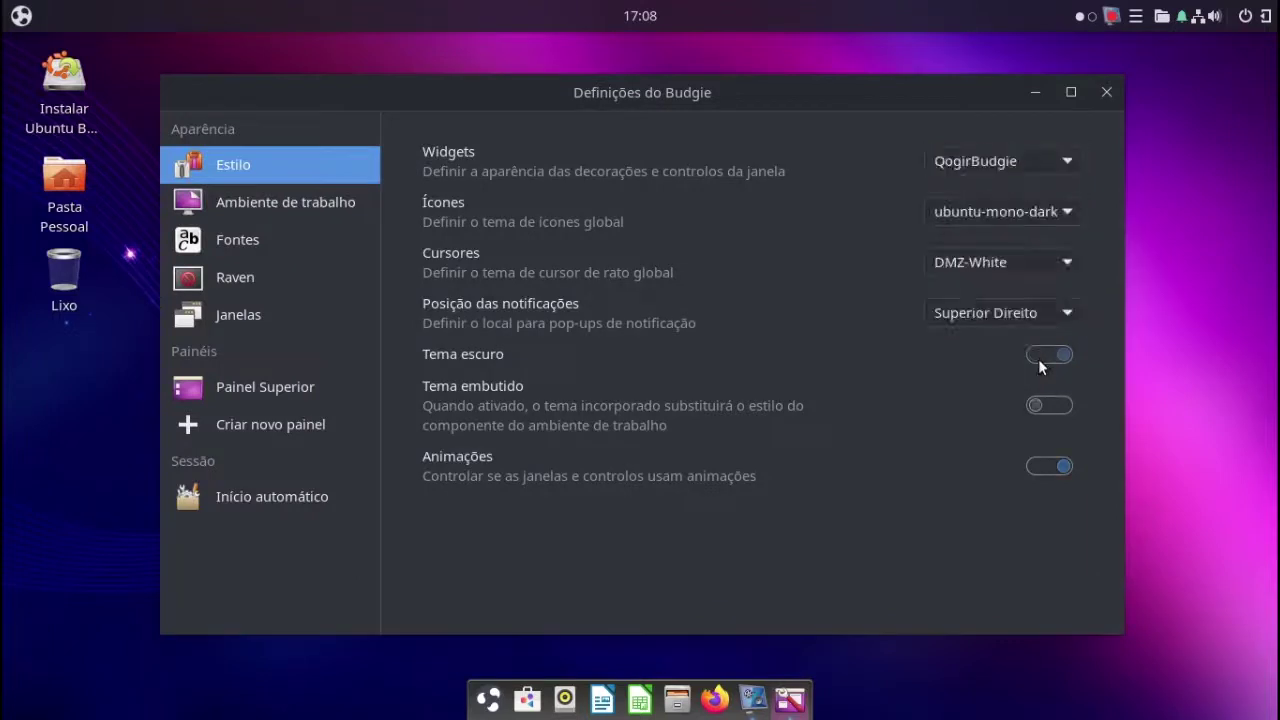
left_click(330, 240)
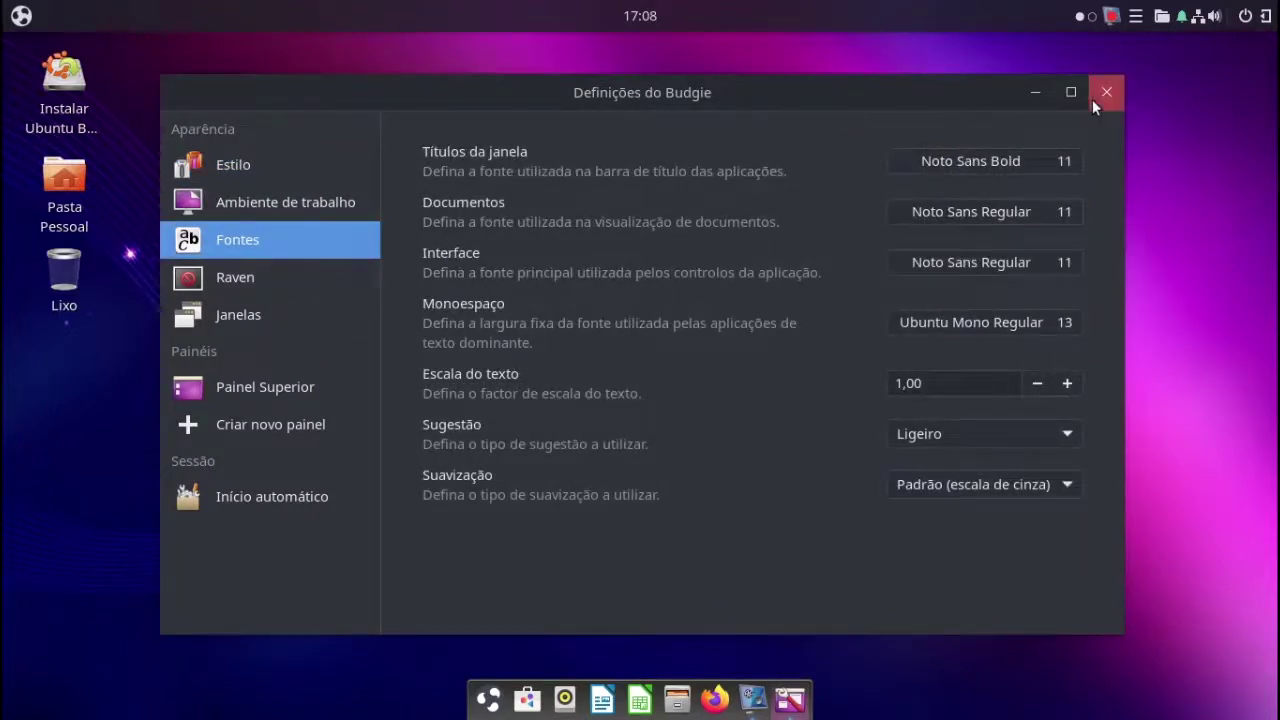
left_click(1104, 92)
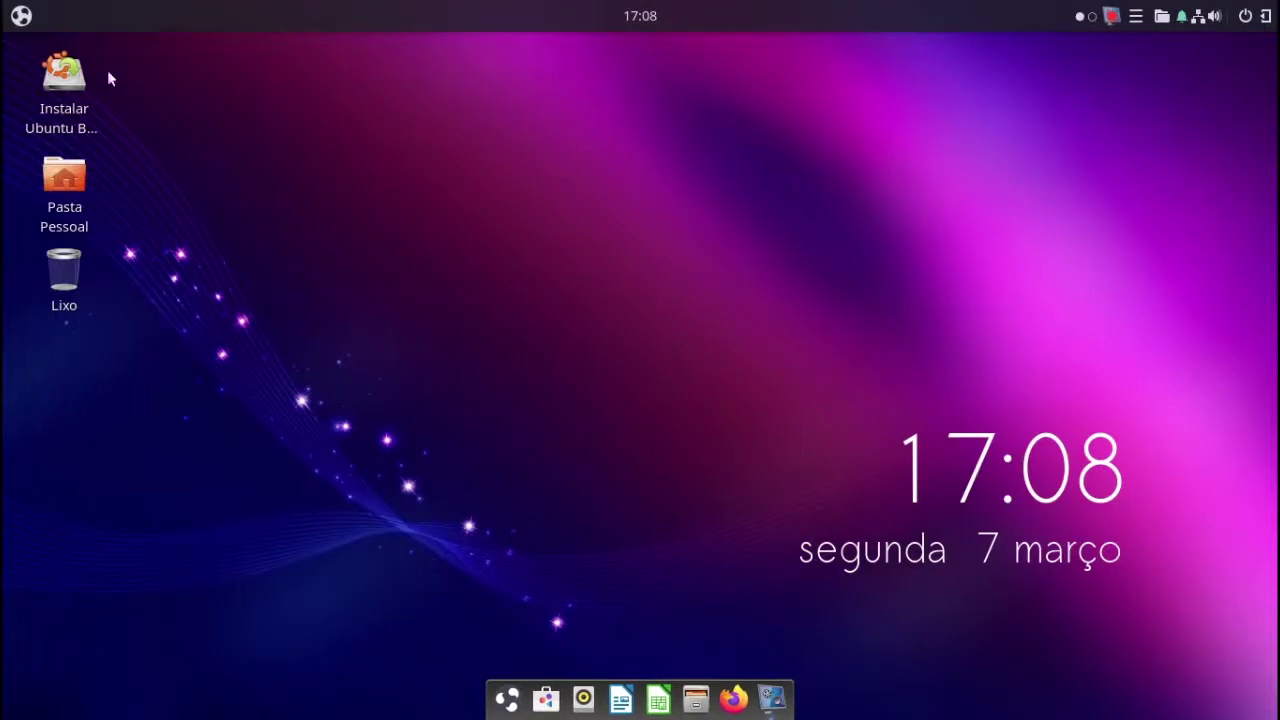
- Open the Software store, browse its recommended applications and categories, and view the Krita page
left_click(21, 15)
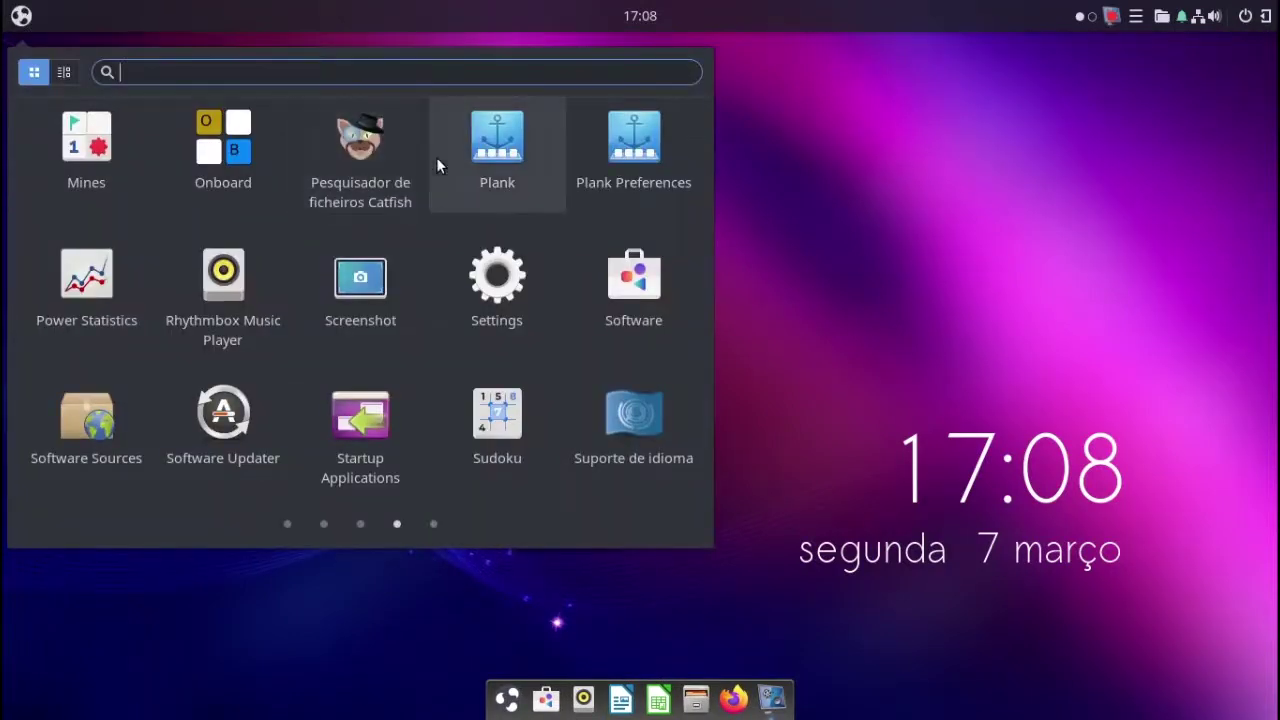
left_click(612, 283)
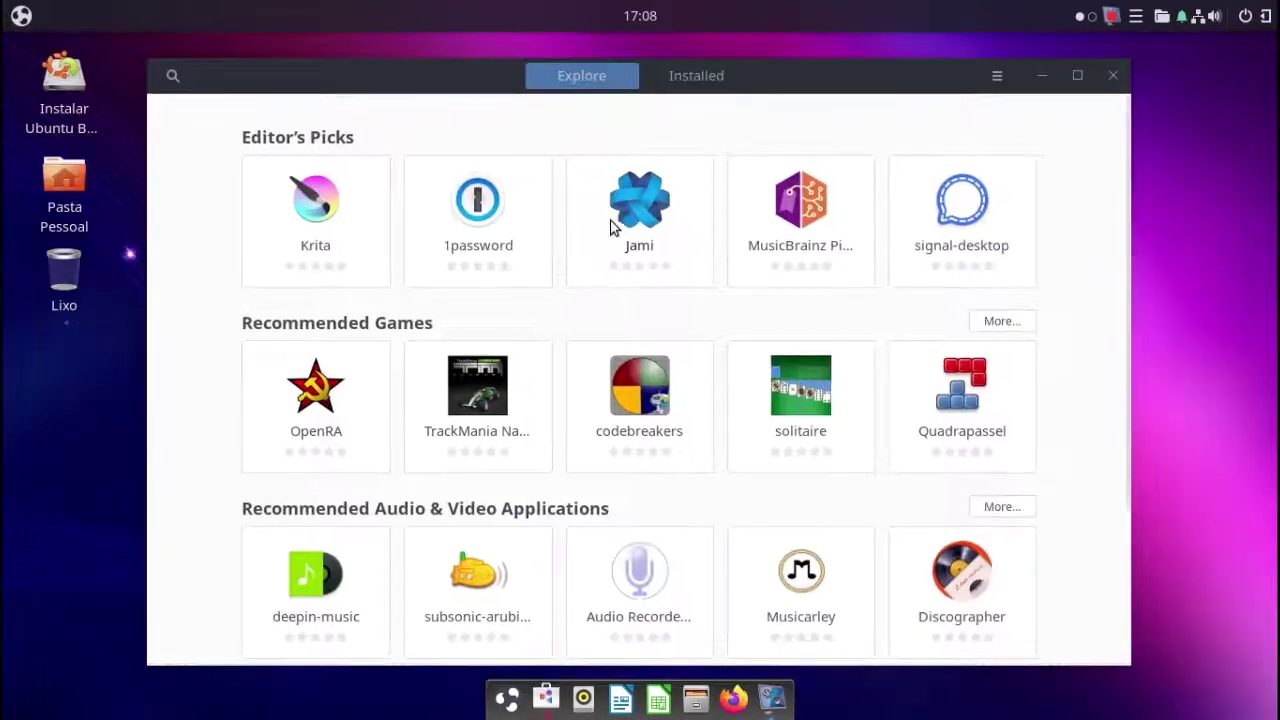
scroll(668, 247, "down", 1)
scroll(670, 250, "down", 2)
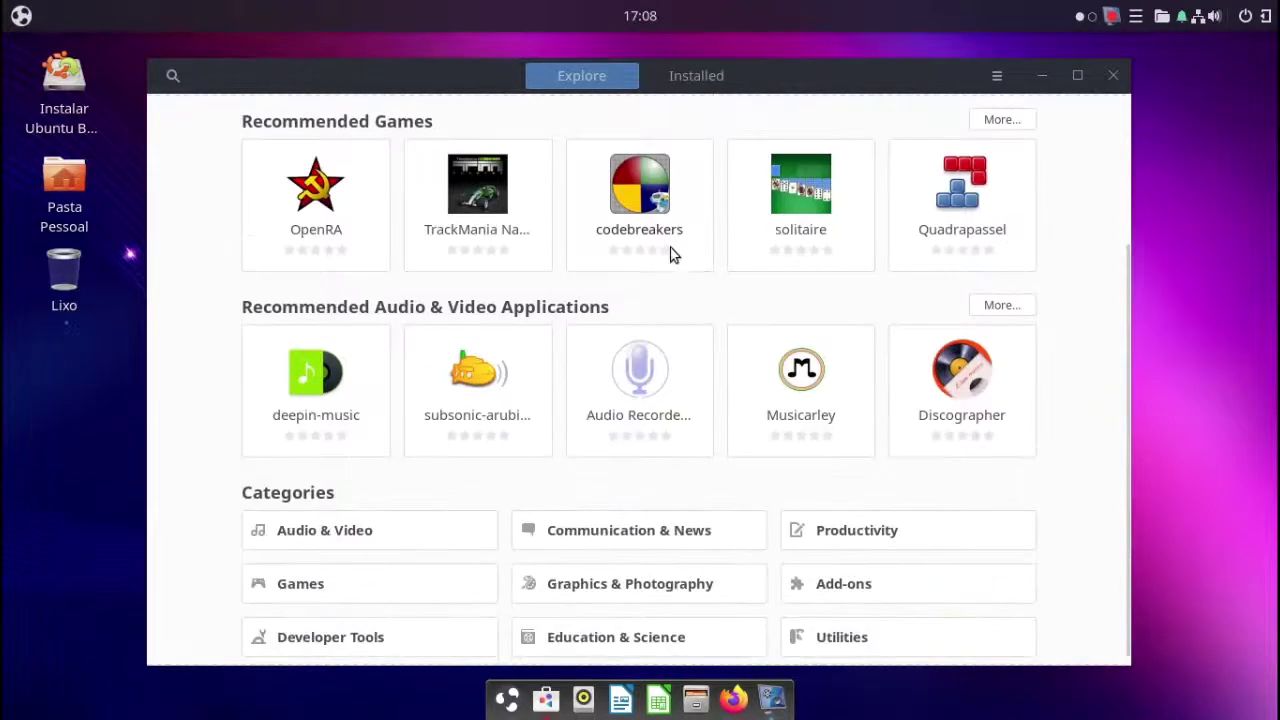
scroll(668, 270, "up", 3)
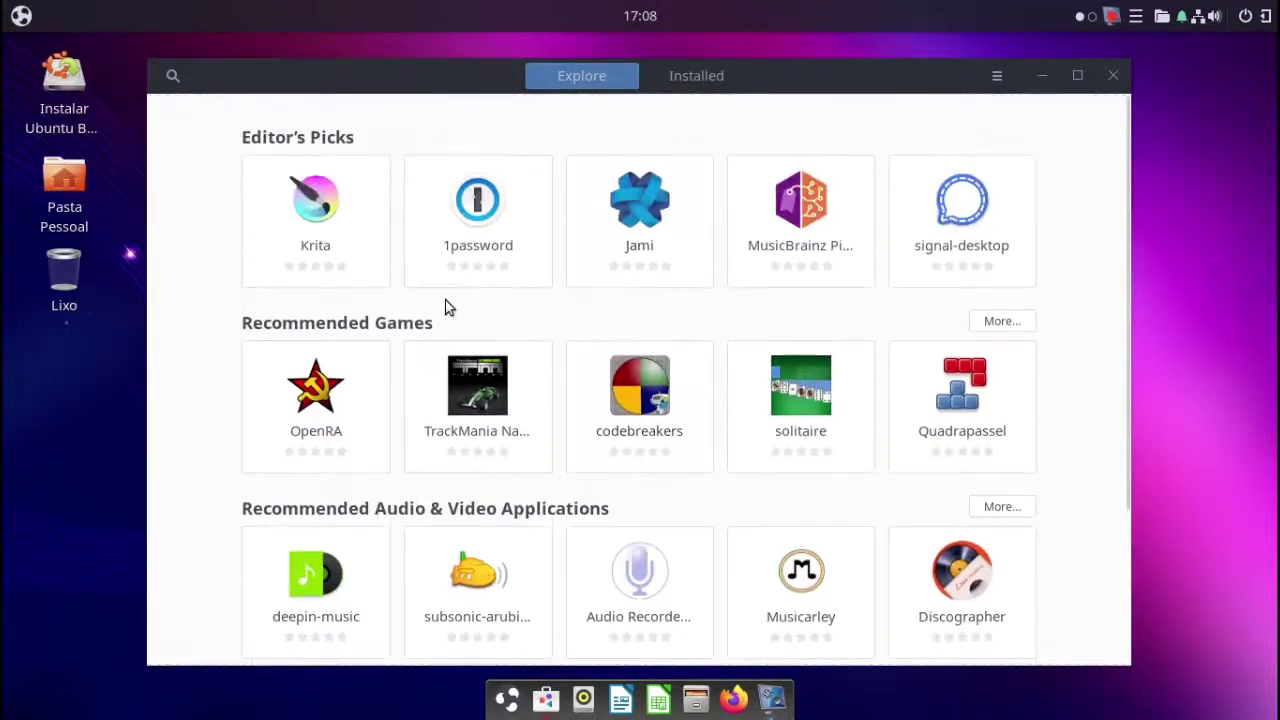
left_click(342, 228)
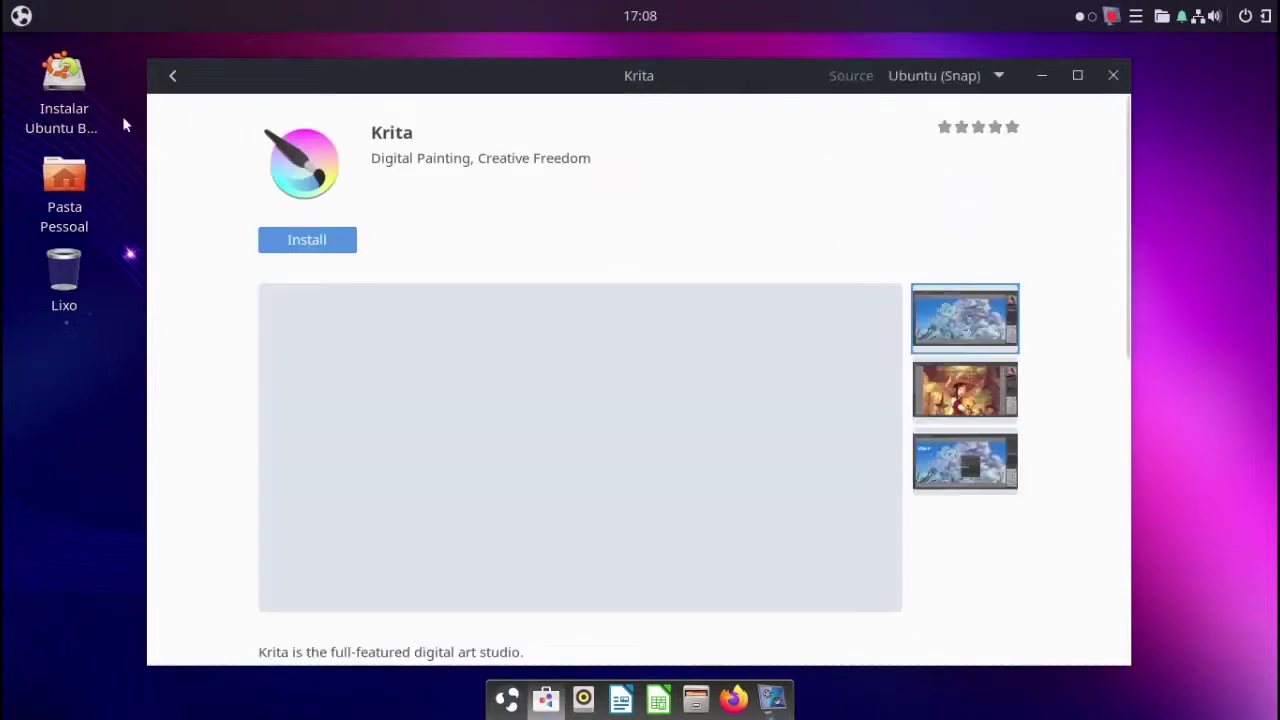
left_click(172, 76)
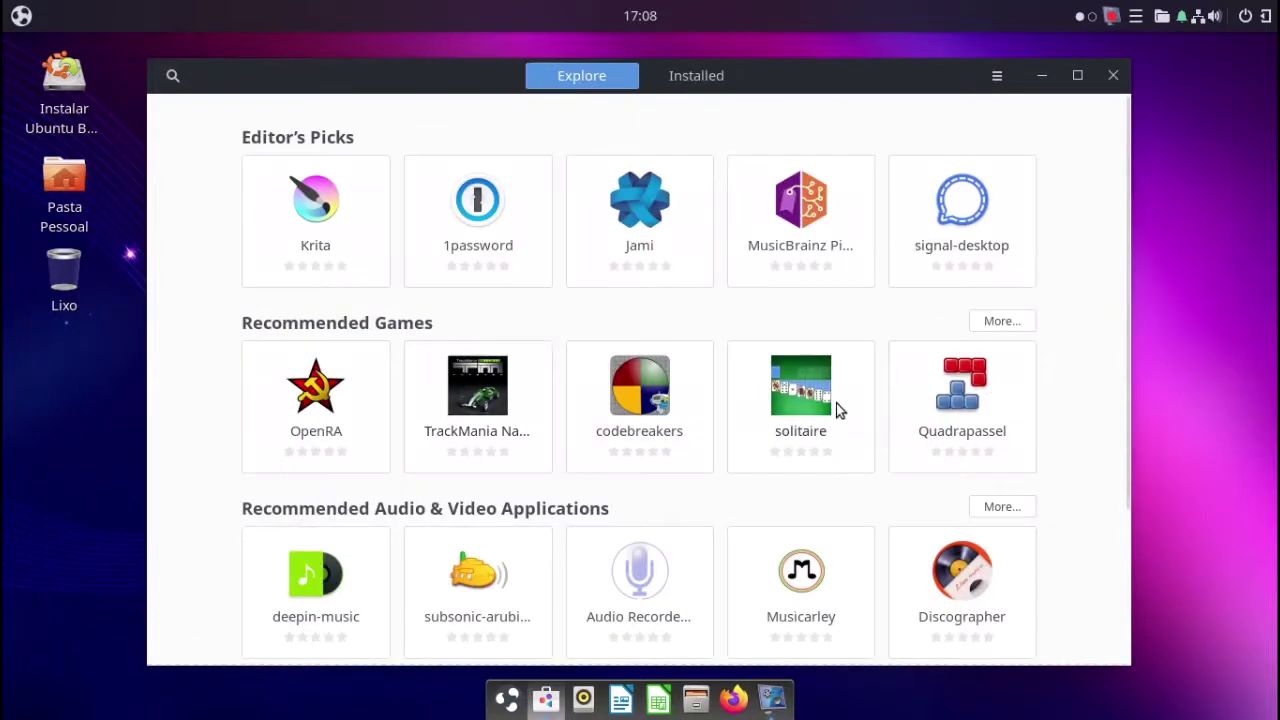
- View the solitaire game's page in the Software store and close the store
left_click(836, 409)
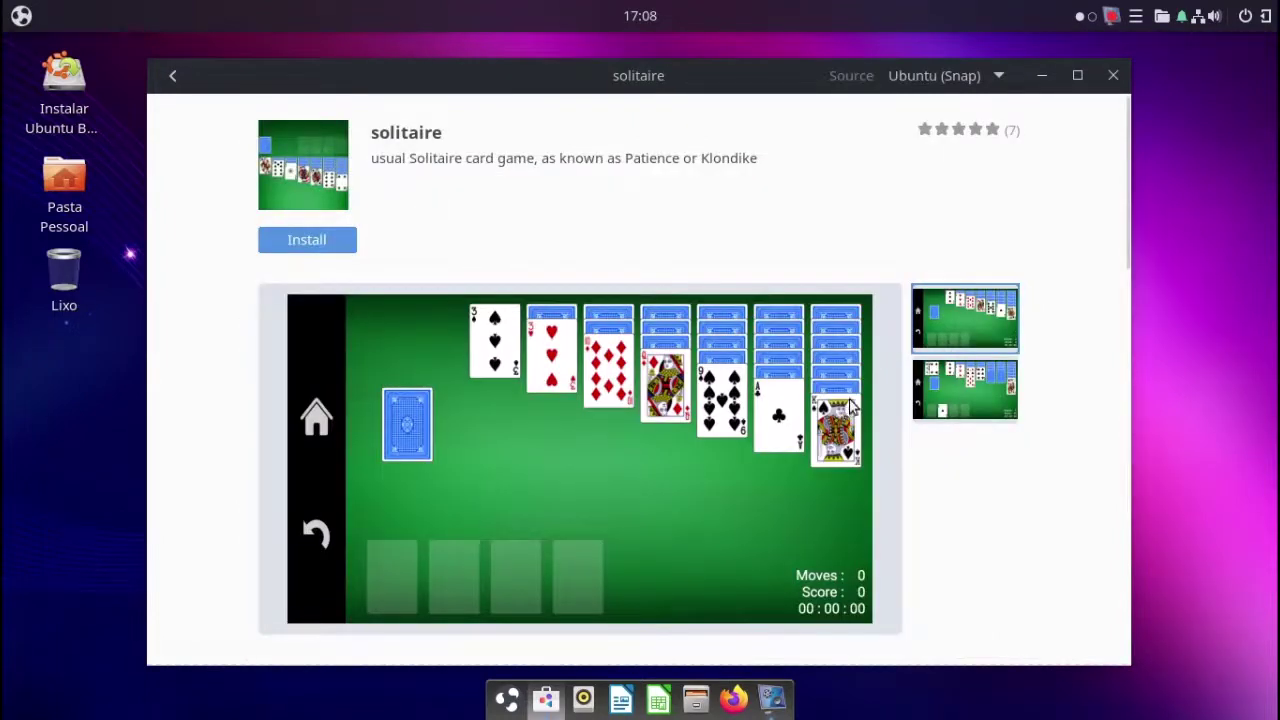
scroll(772, 412, "down", 1)
scroll(772, 412, "up", 1)
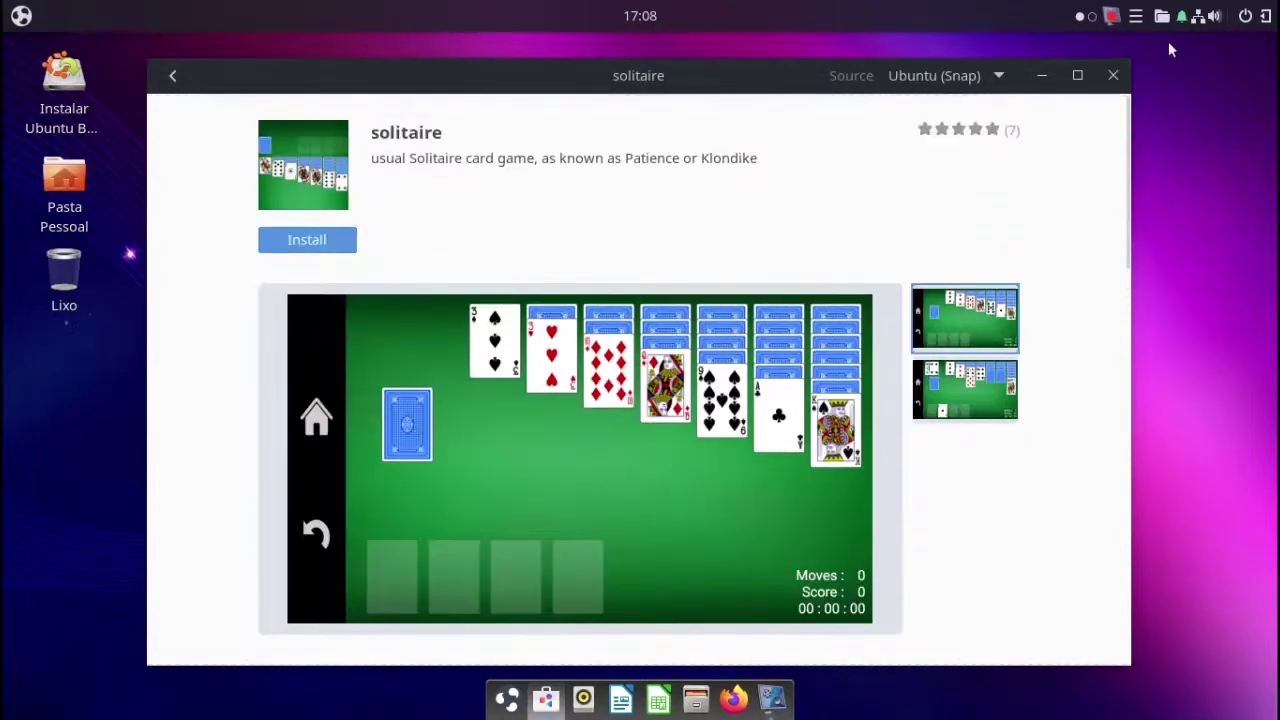
left_click(1113, 75)
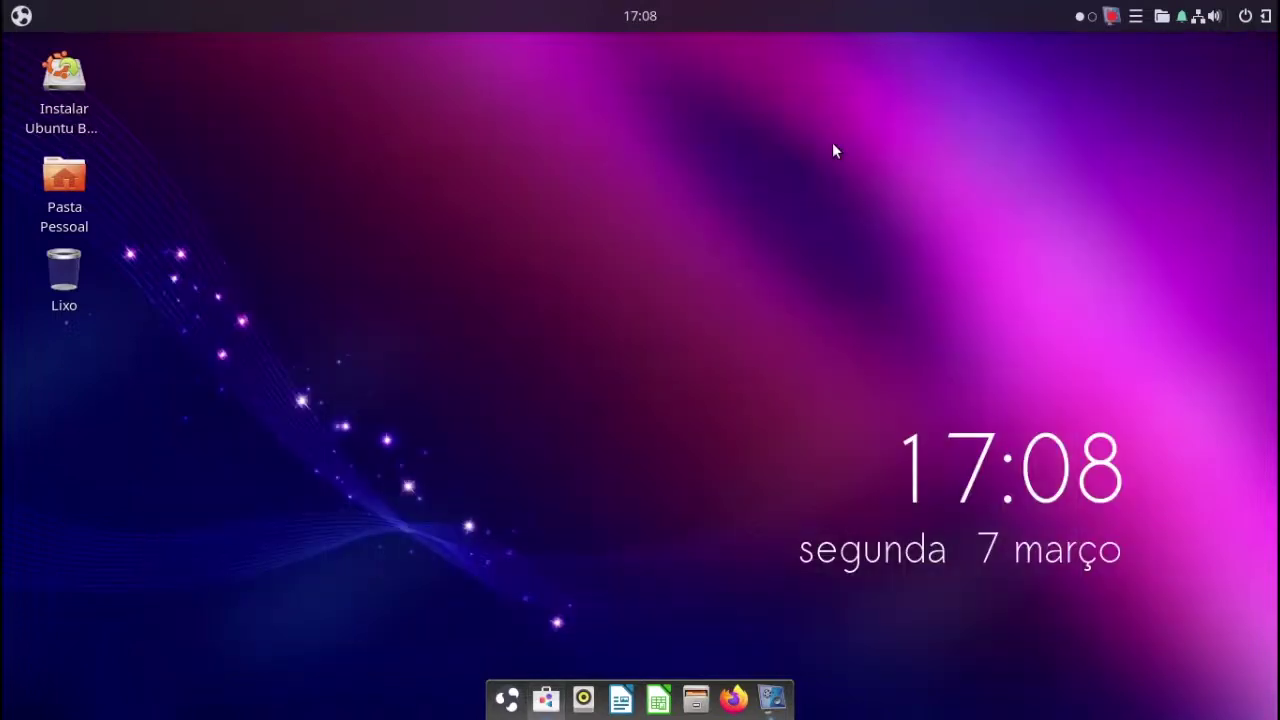
- Launch the Ubuntu Budgie installer from the desktop and arrange the desktop icons by name
double_click(82, 91)
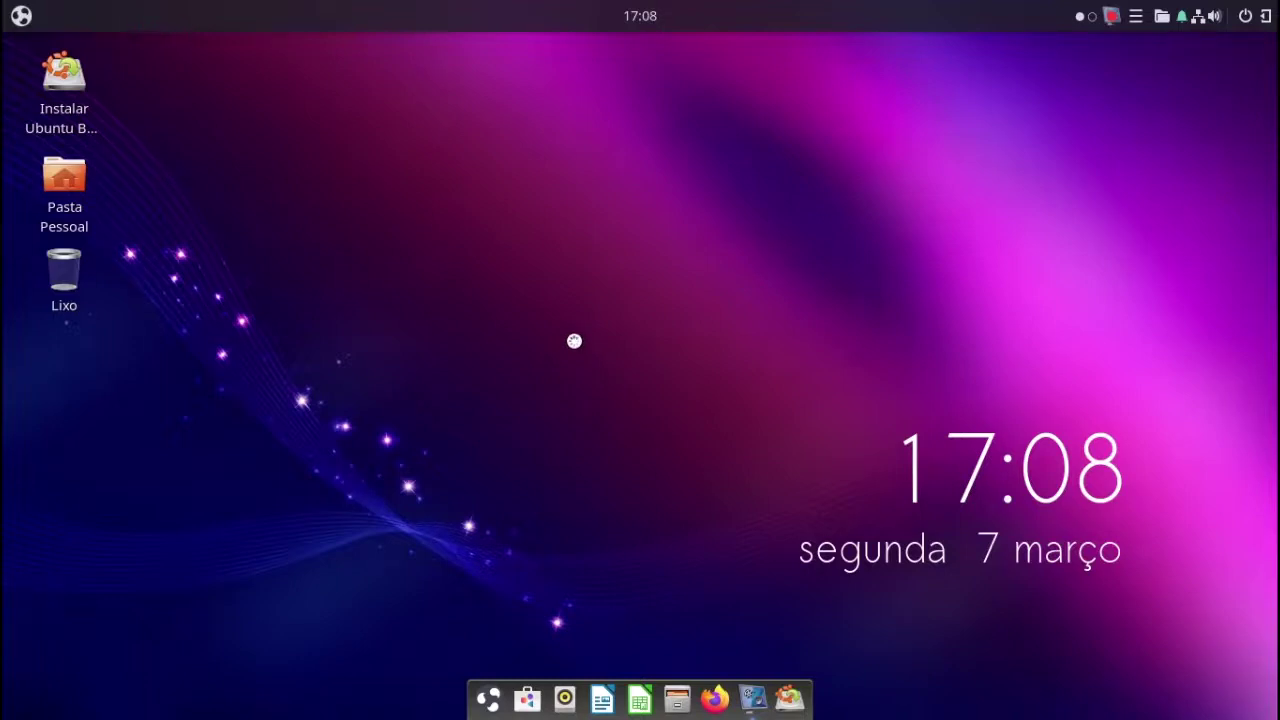
right_click(280, 182)
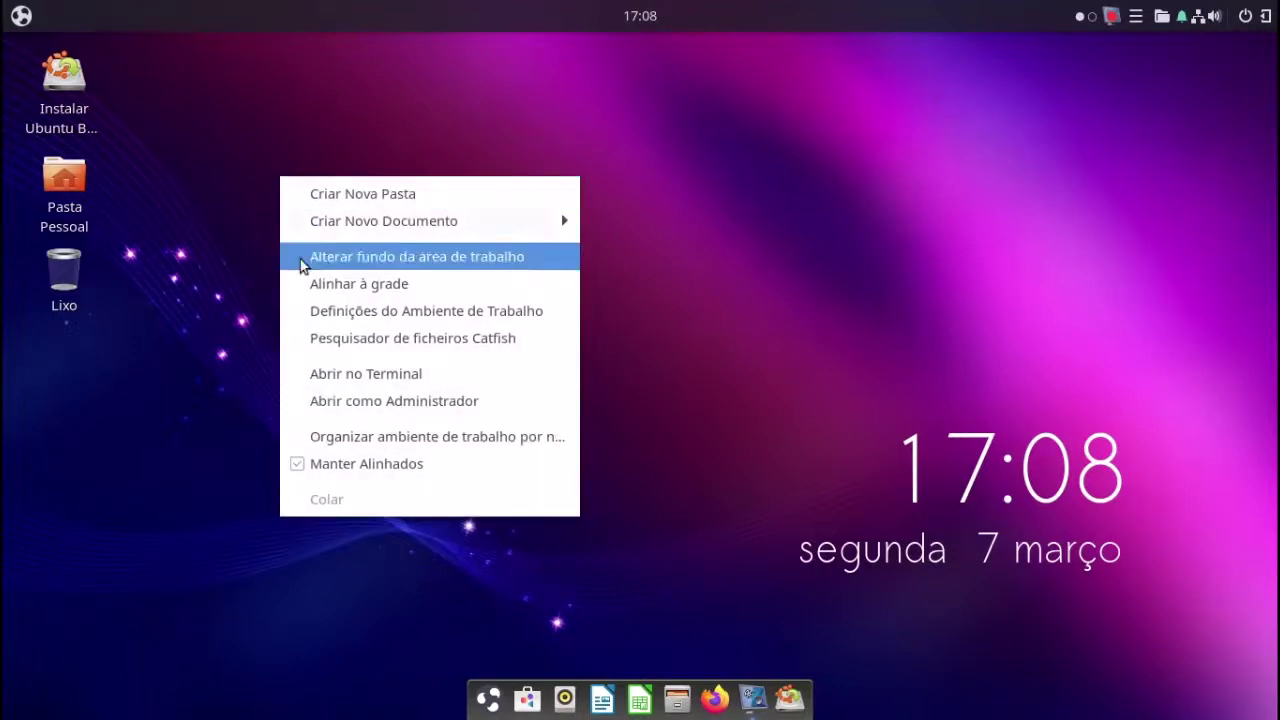
left_click(341, 440)
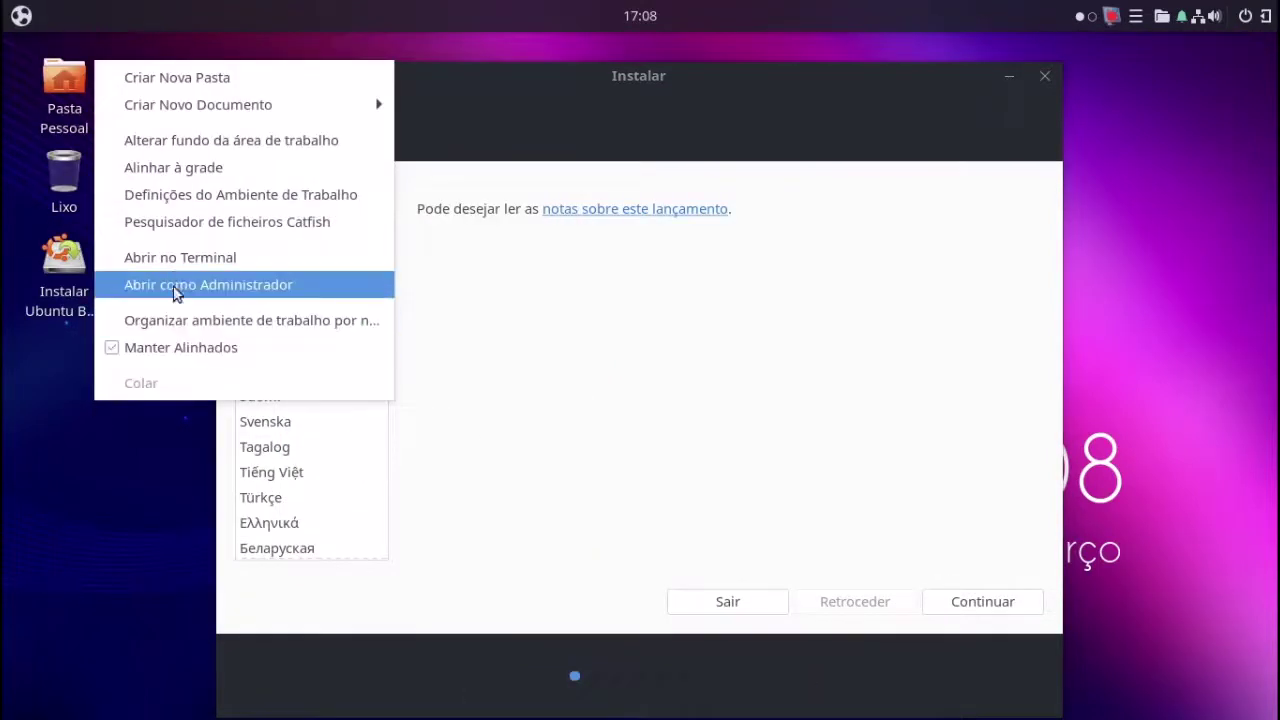
- Open the desktop environment settings, view the Ambiente de trabalho options and close the window
left_click(188, 200)
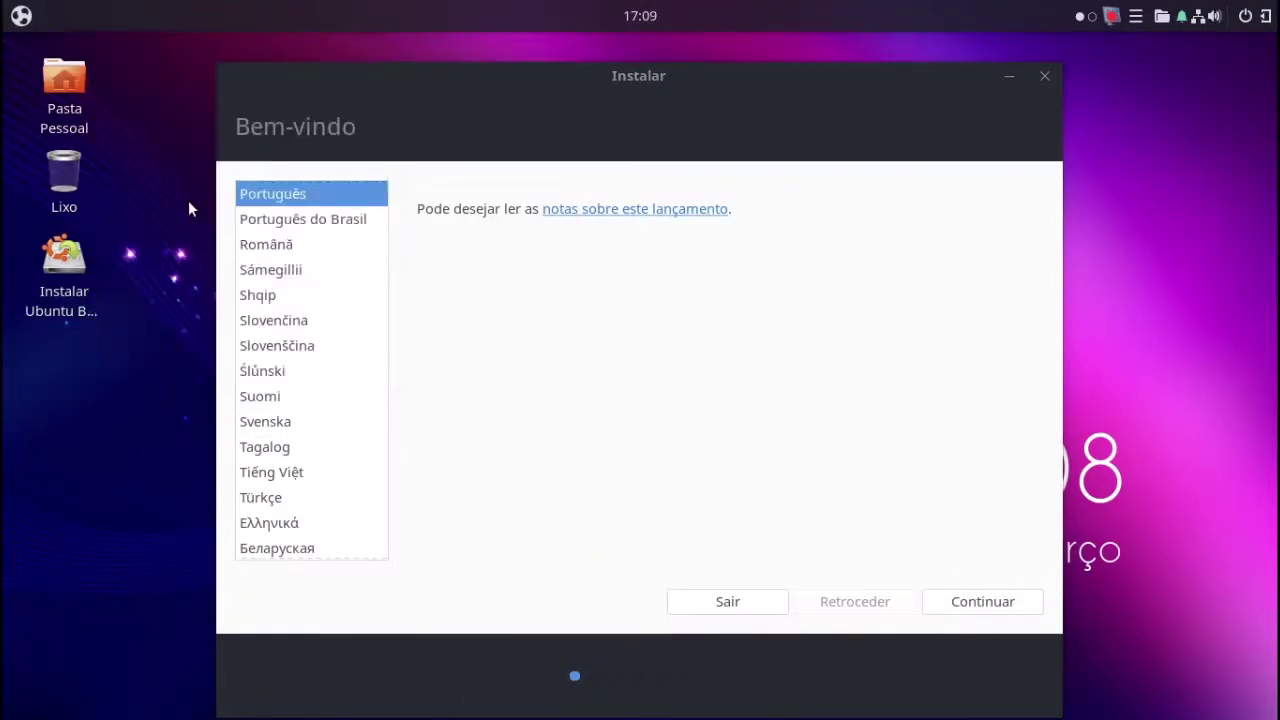
left_click(113, 158)
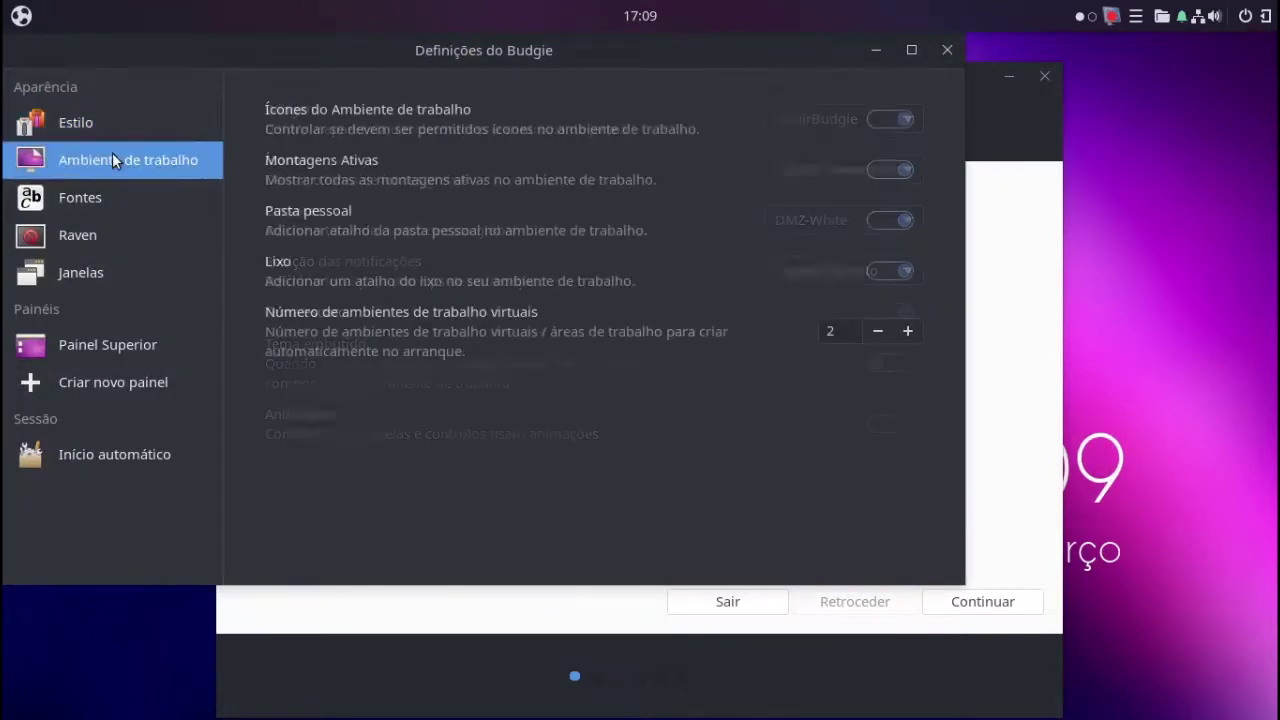
left_click(945, 52)
- Change the desktop background to the dark starry sky picture with tree silhouettes and close the background settings
right_click(138, 455)
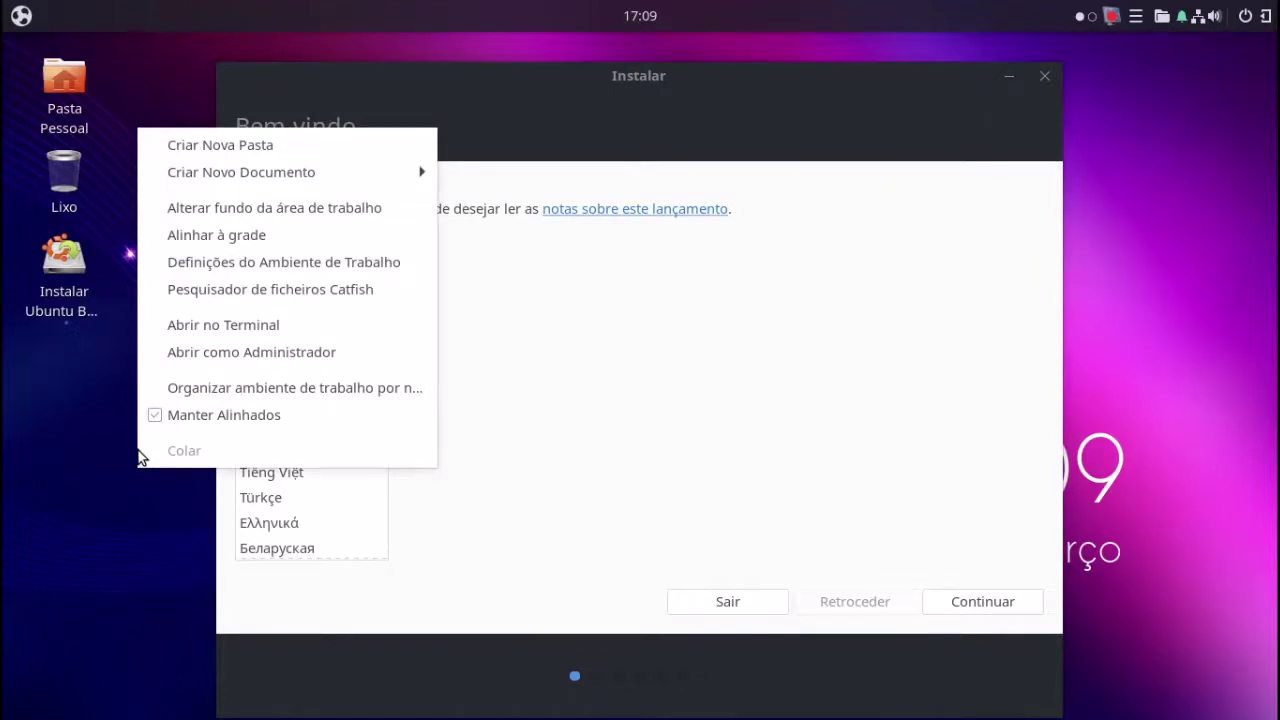
left_click(237, 209)
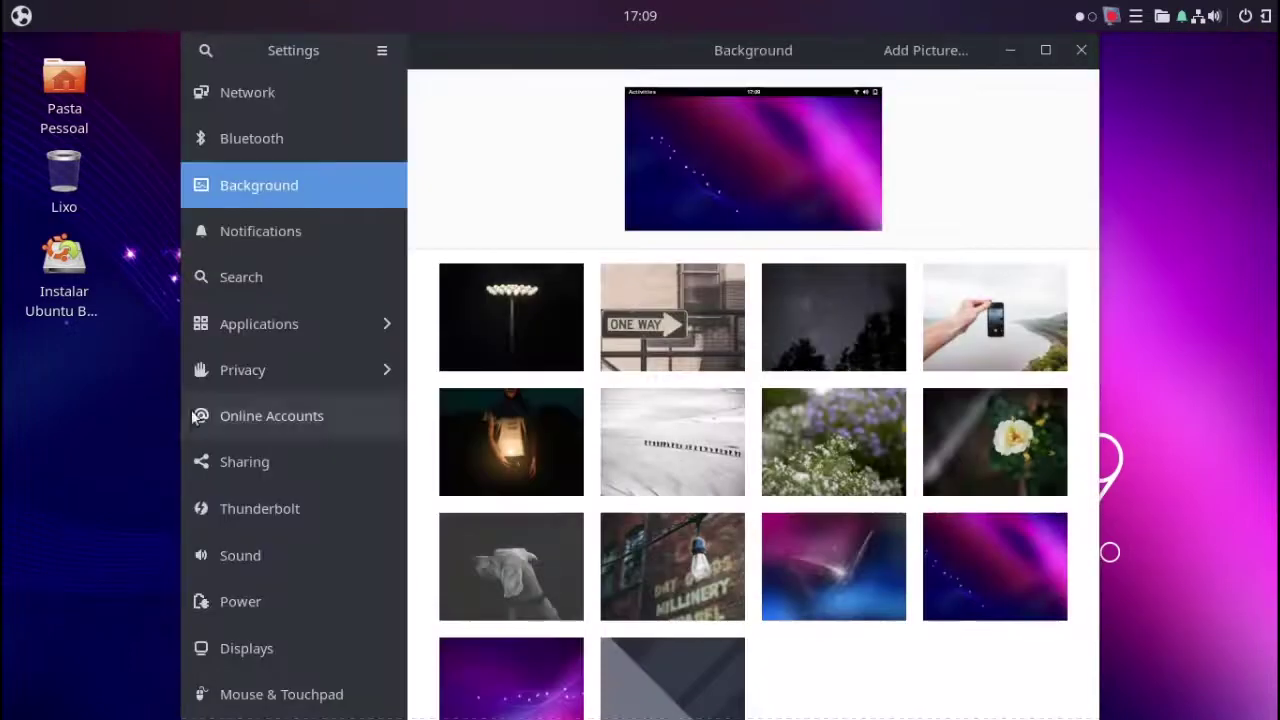
scroll(757, 408, "down", 1)
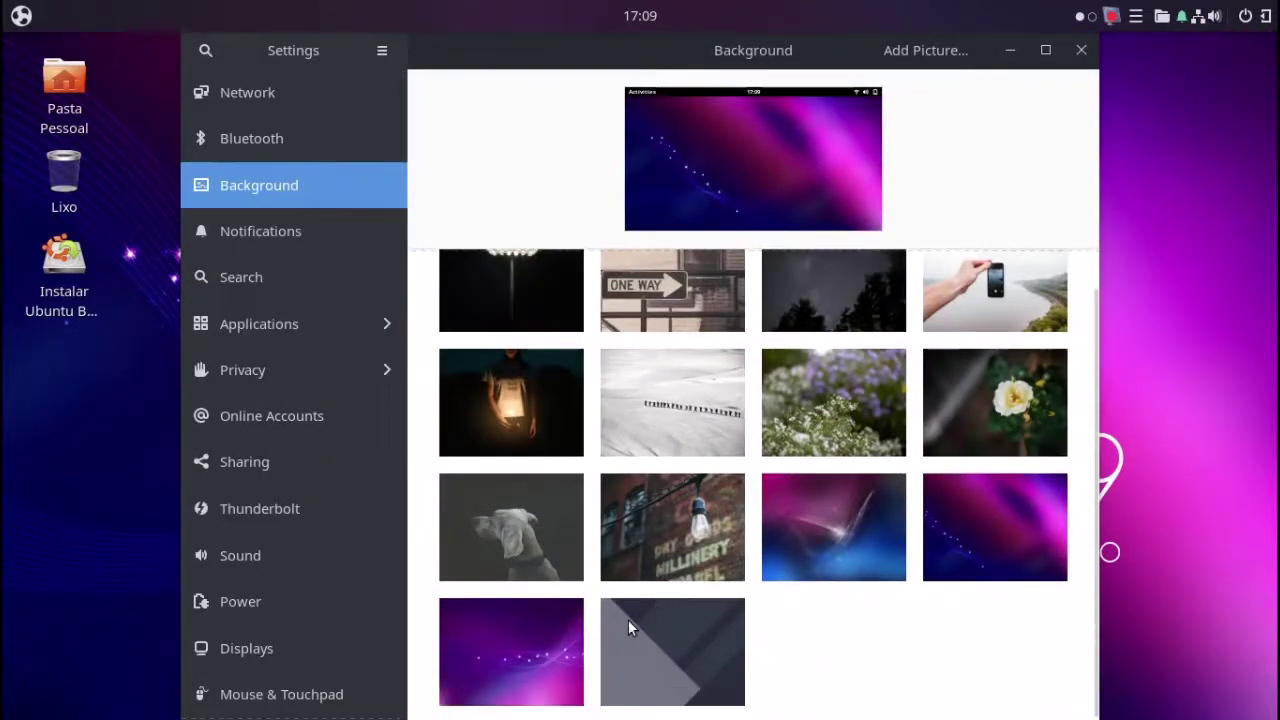
left_click(802, 287)
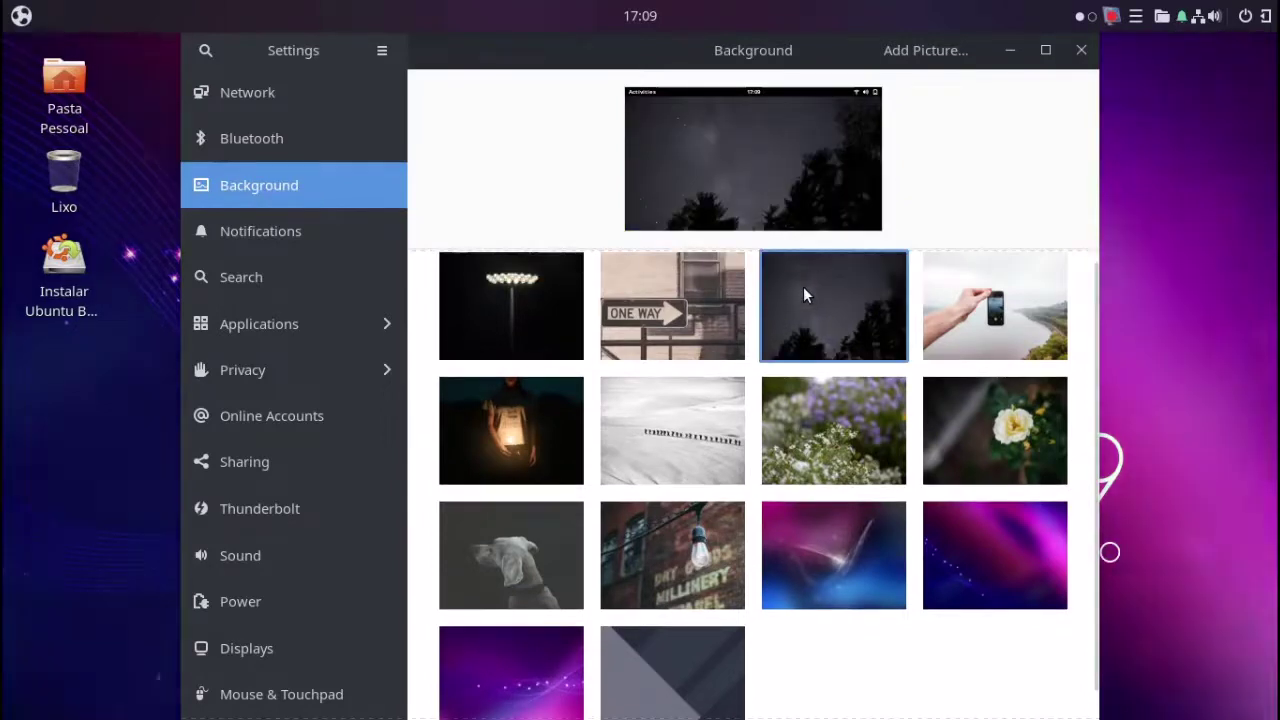
left_click(1081, 50)
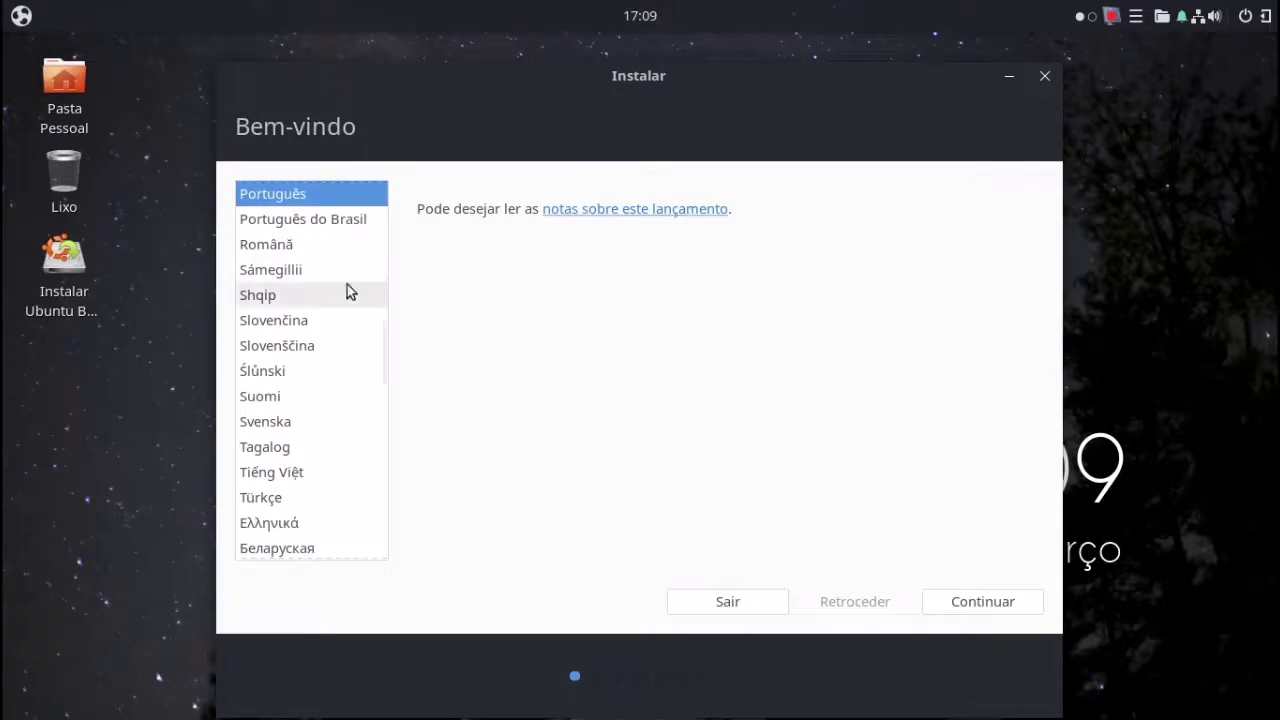
- Advance the installer with the Português language and Portuguese keyboard layout to view the updates and other software options
left_click(995, 600)
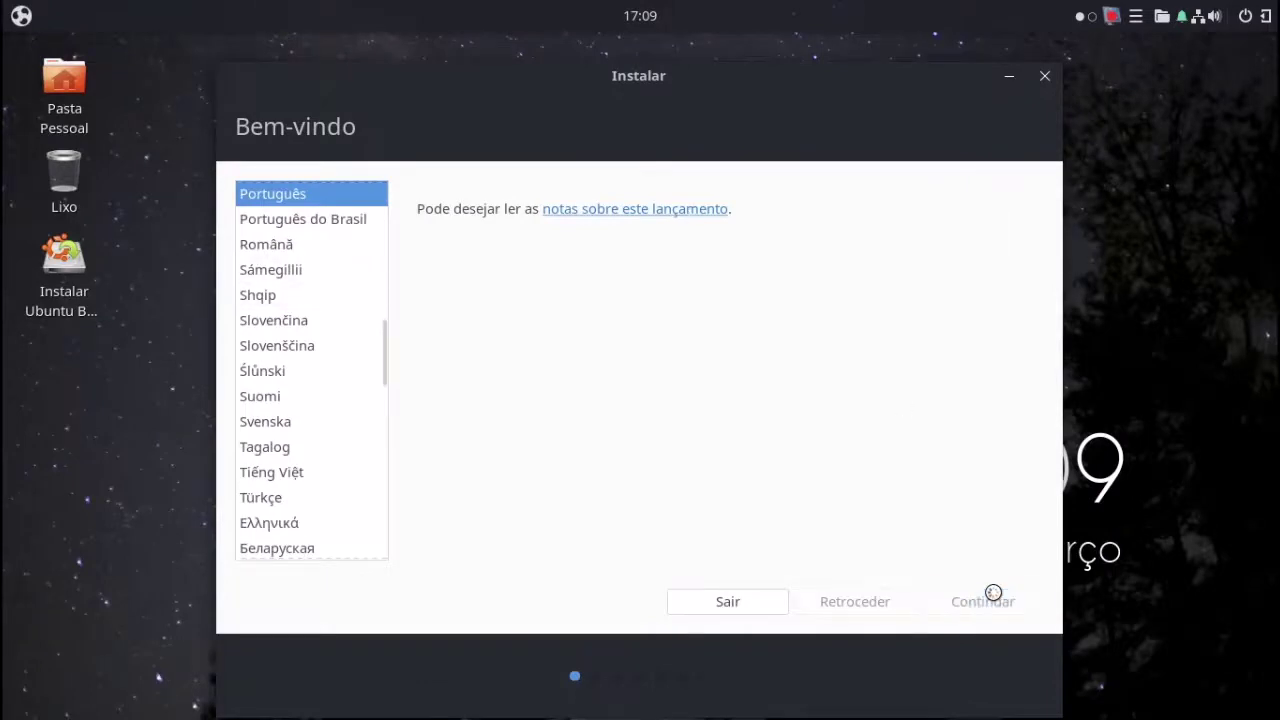
left_click(988, 607)
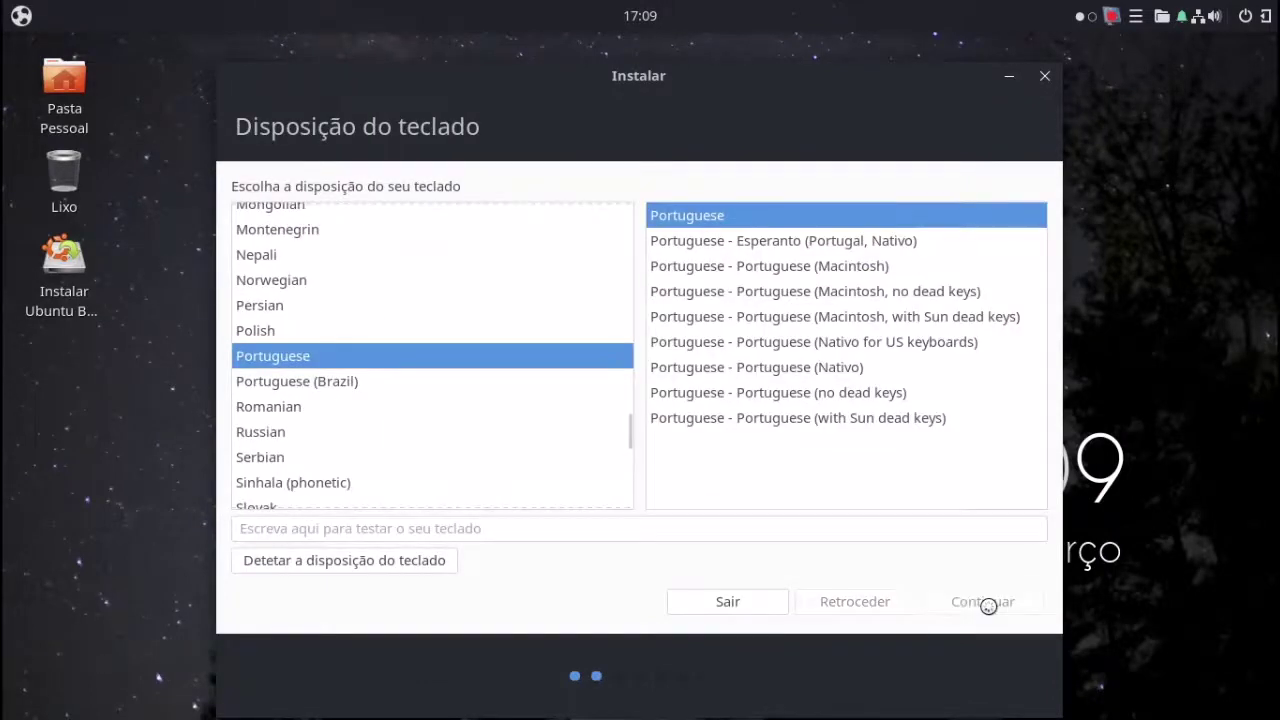
left_click(989, 606)
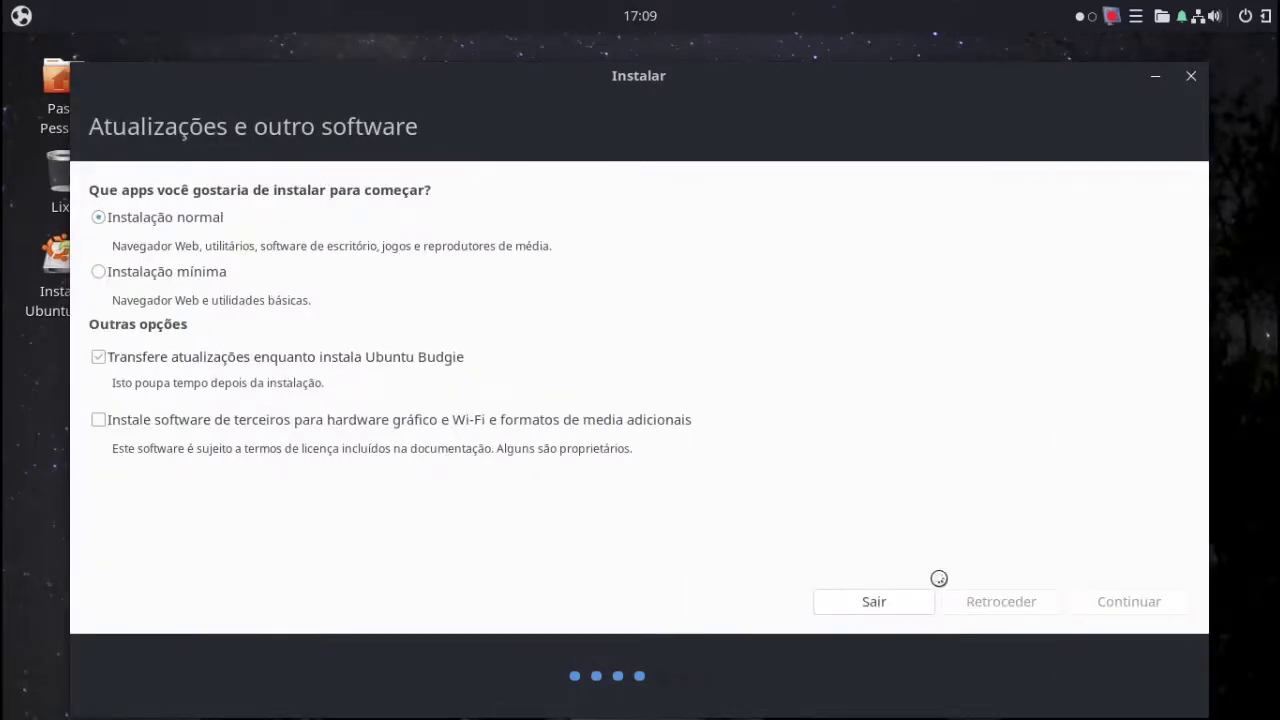
- Open the Budgie welcome app, read through its Introdução page and close it
mouse_move(690, 712)
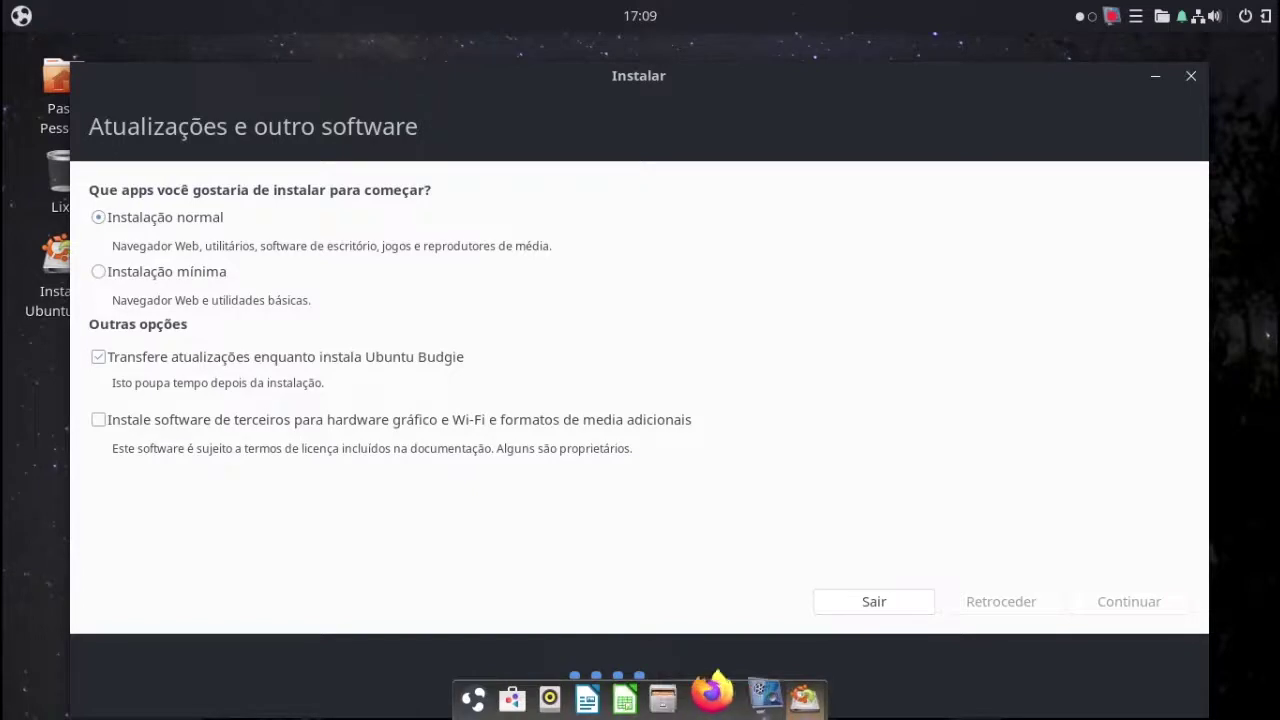
left_click(488, 697)
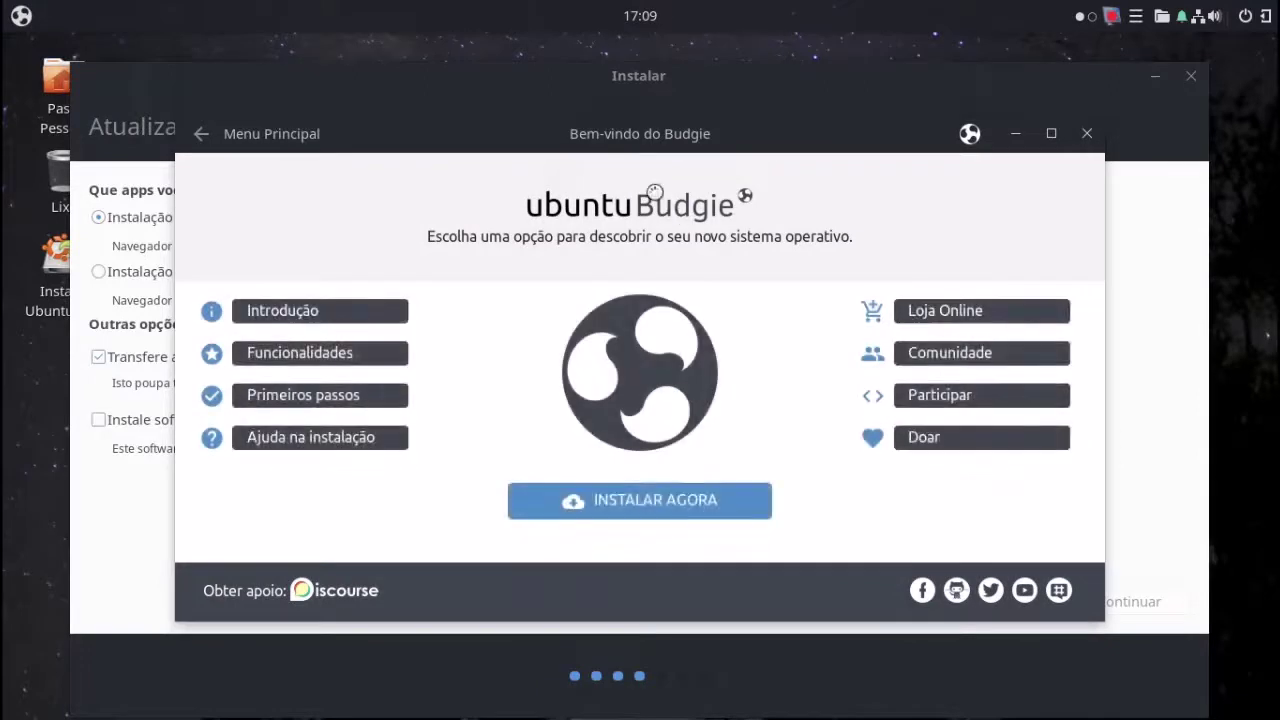
left_click(335, 312)
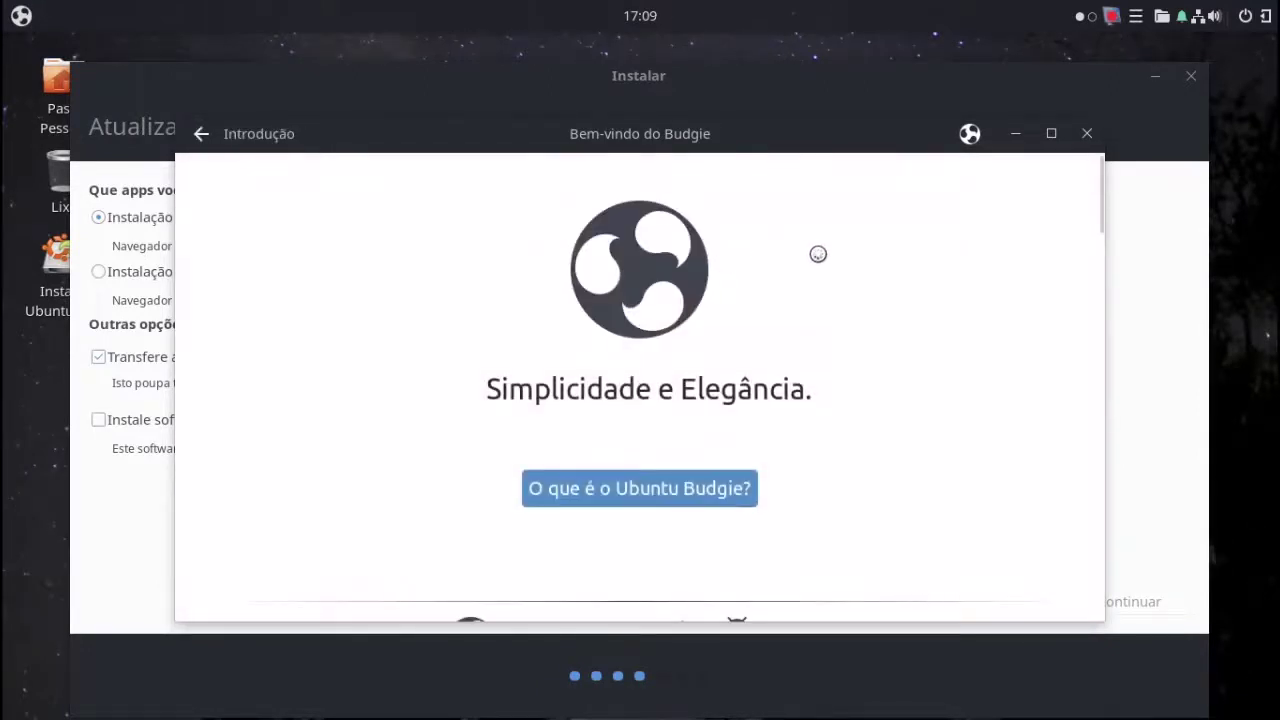
scroll(818, 254, "down", 10)
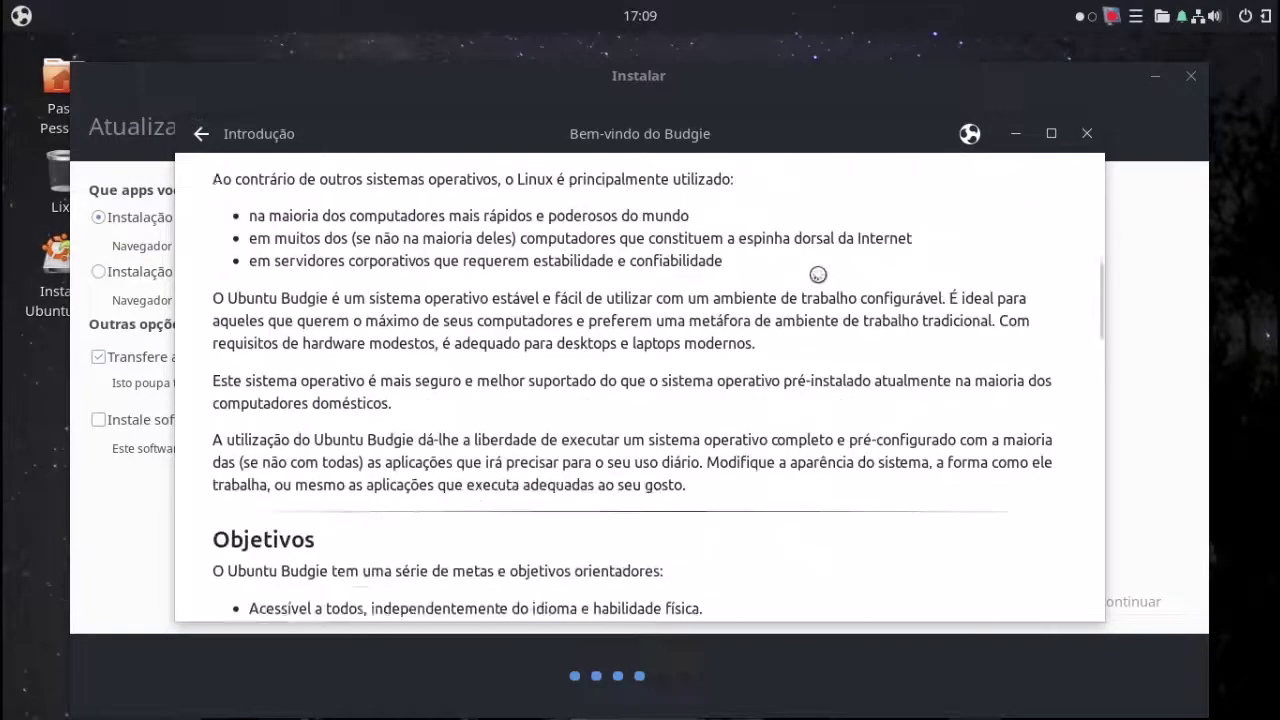
scroll(818, 274, "down", 10)
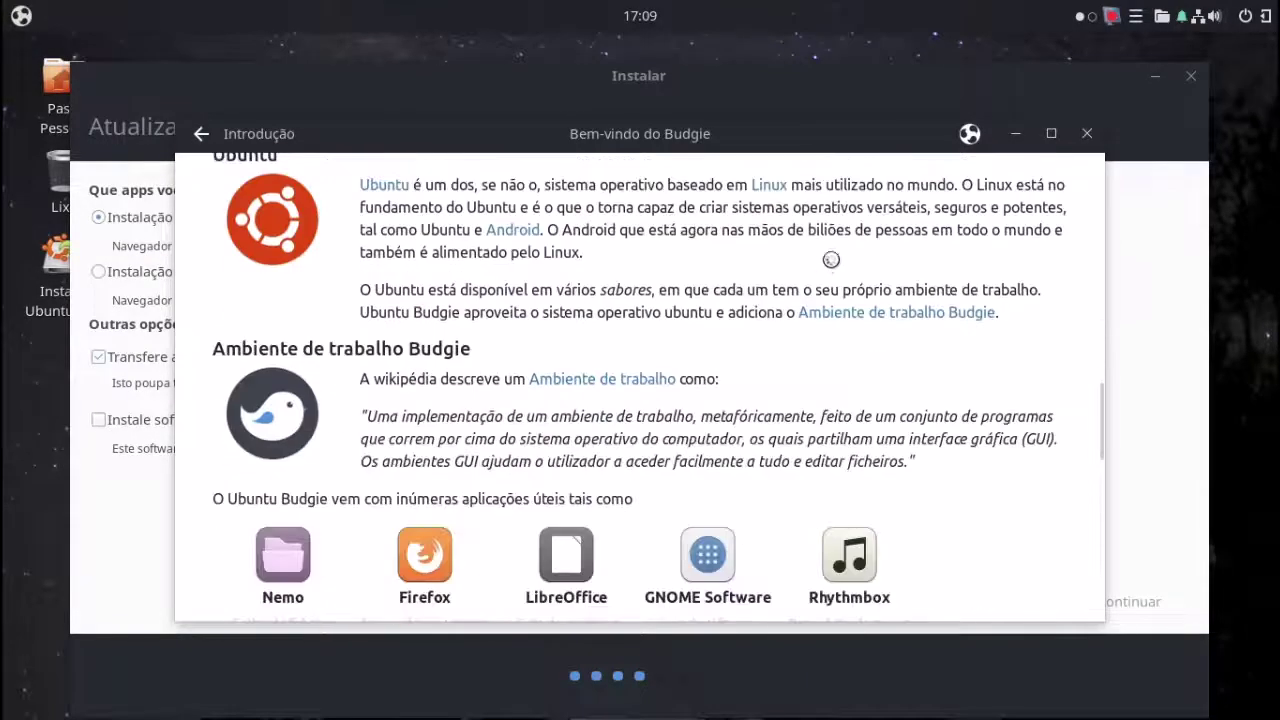
scroll(831, 260, "down", 10)
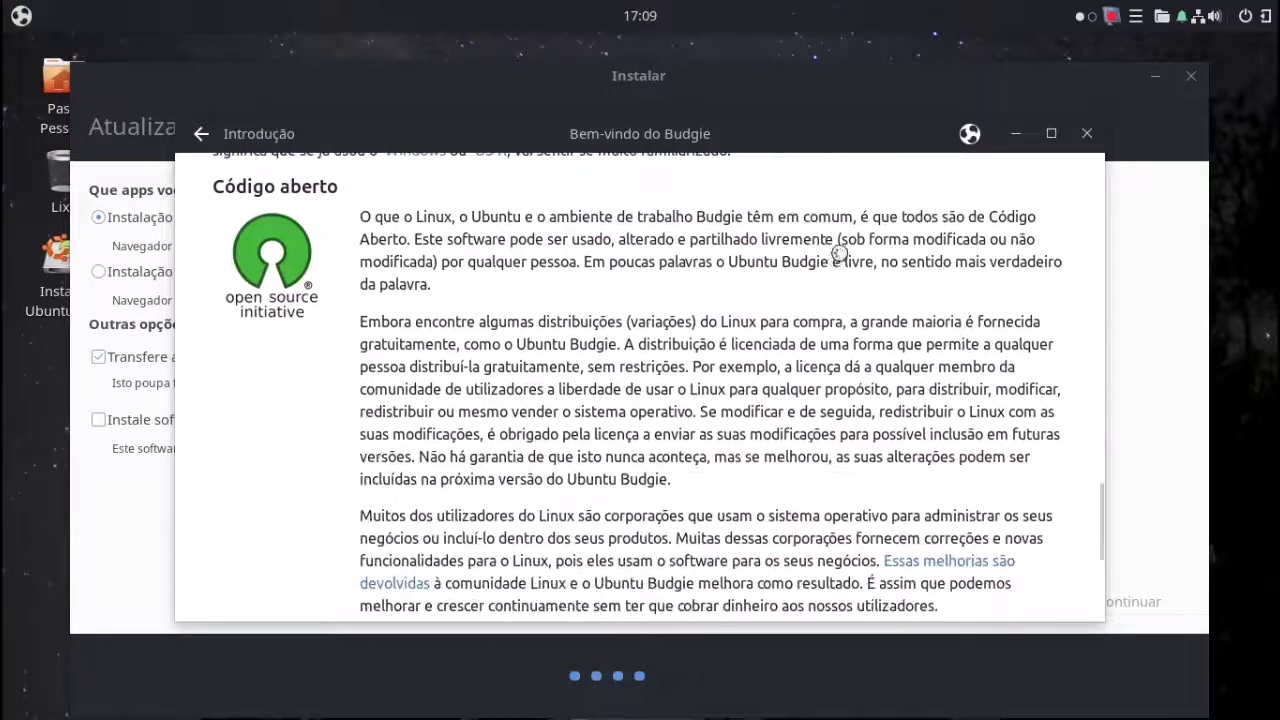
scroll(838, 254, "down", 6)
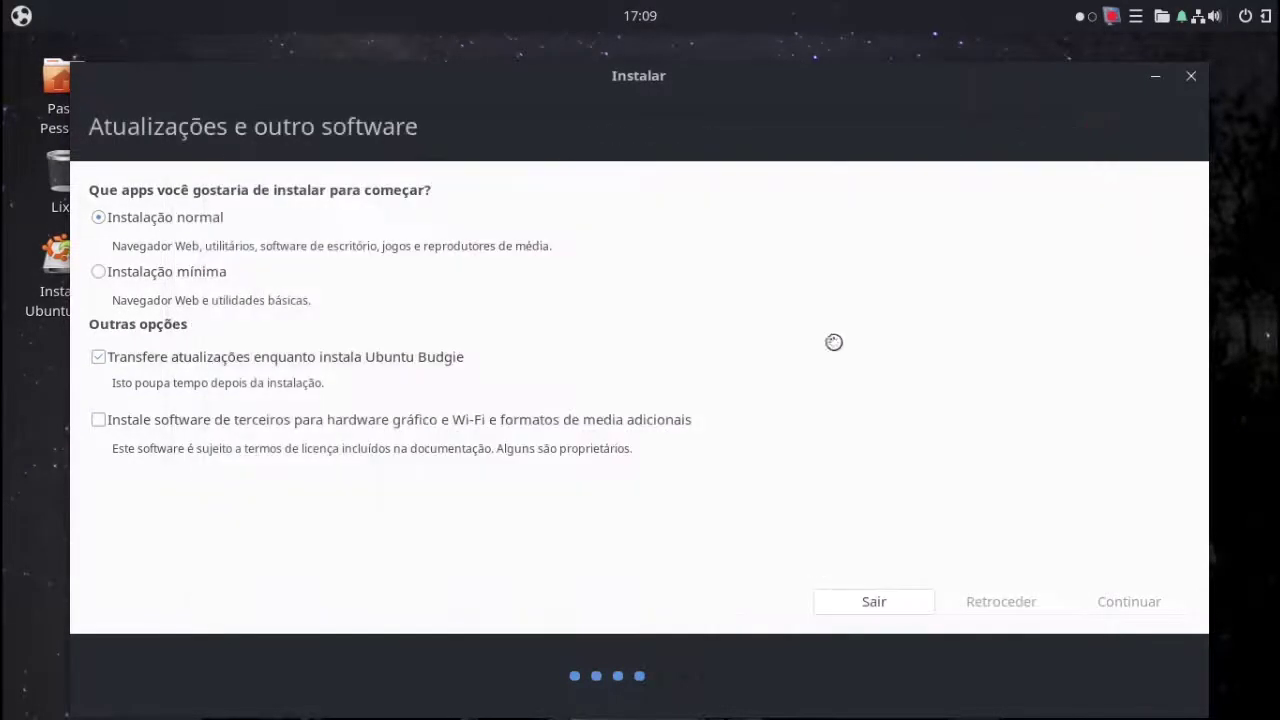
- Quit the system installer and confirm leaving the installation
left_click(893, 606)
left_click(787, 416)
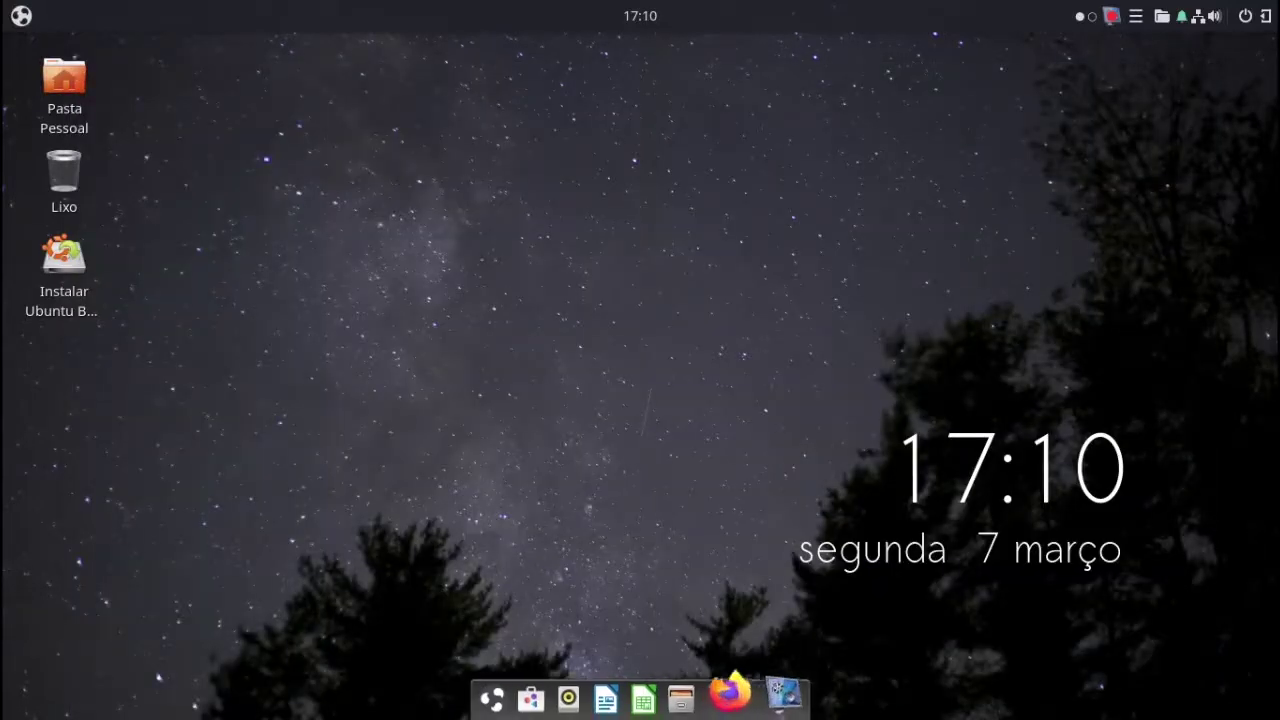
- Reopen the Budgie welcome app and read Requisitos do sistema under Primeiros passos
right_click(507, 698)
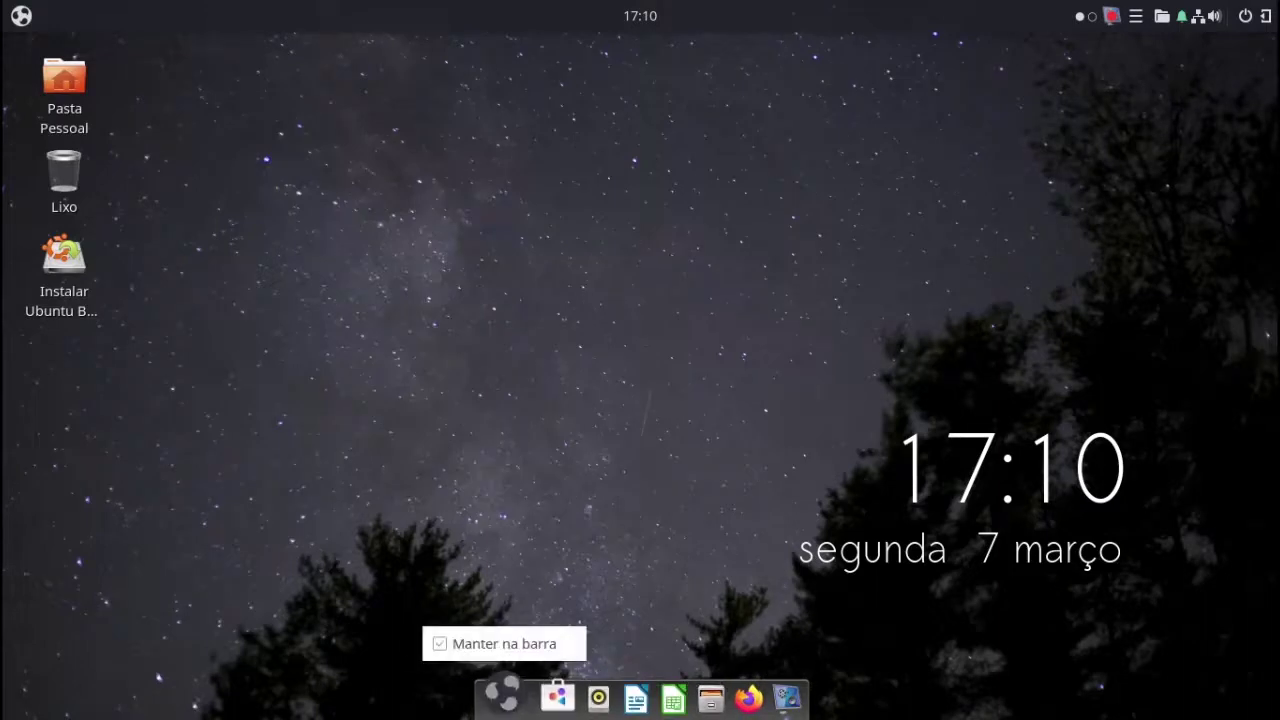
key("Escape")
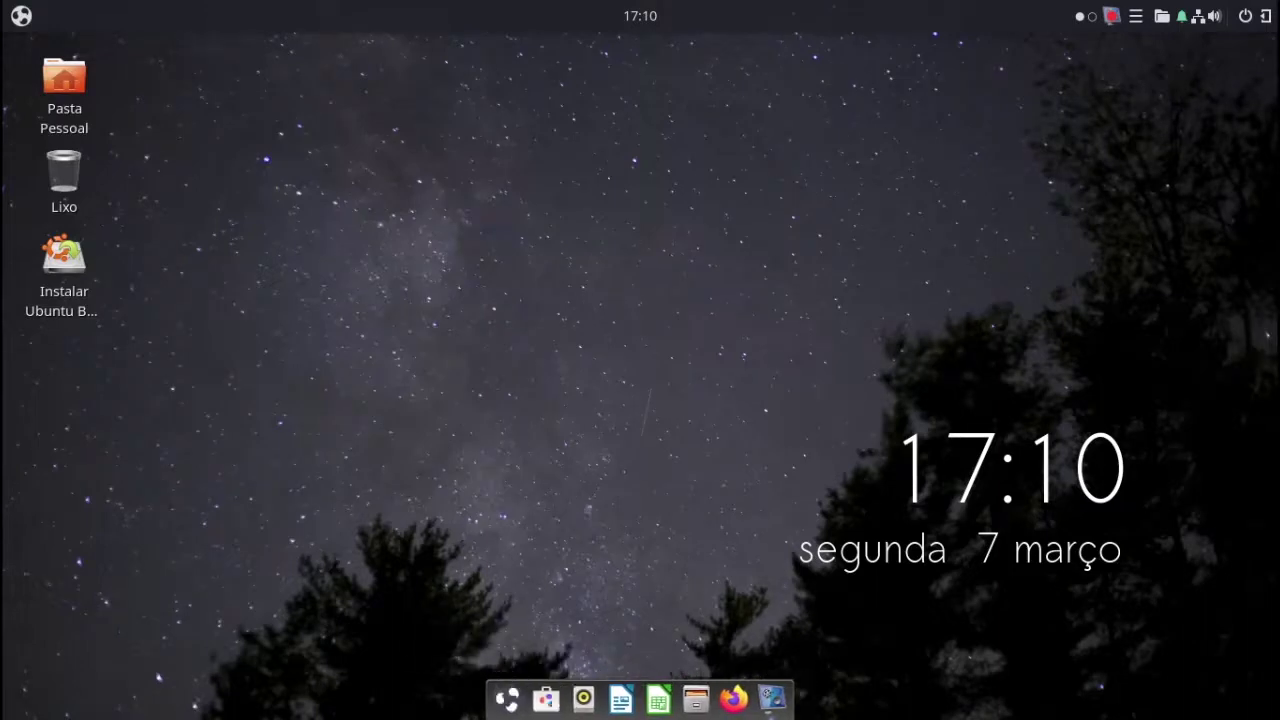
left_click(510, 694)
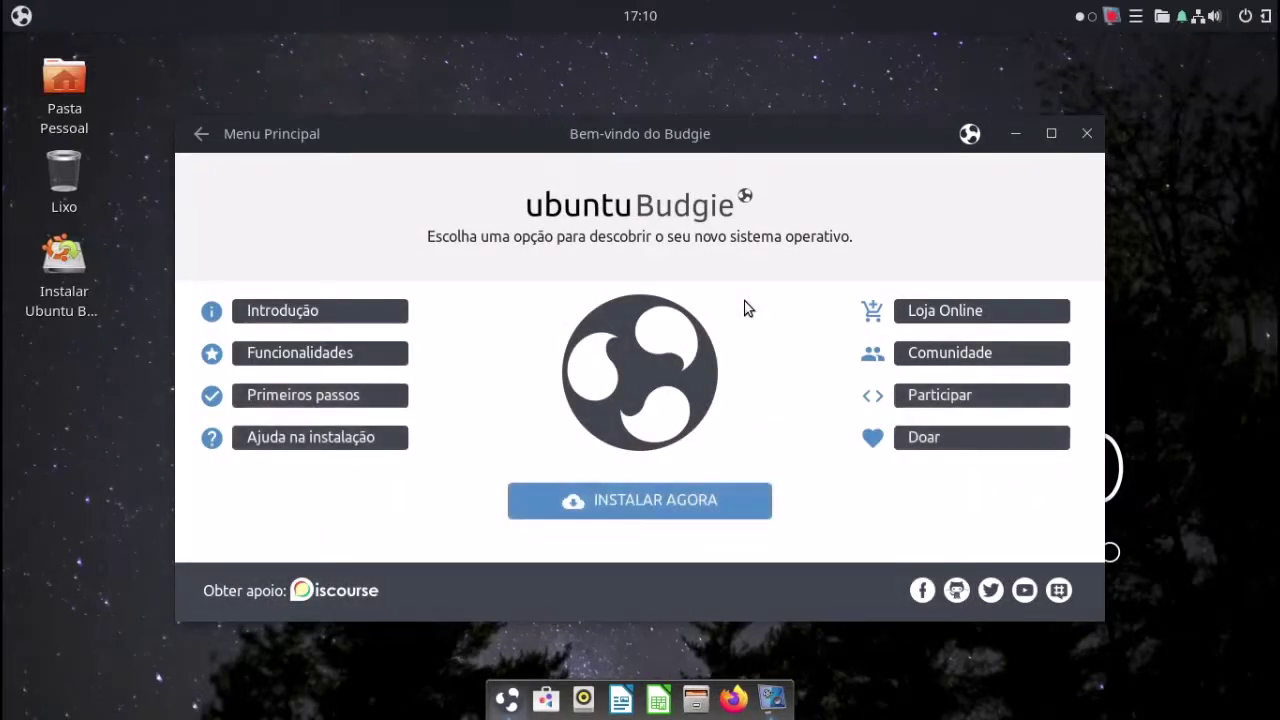
left_click(366, 398)
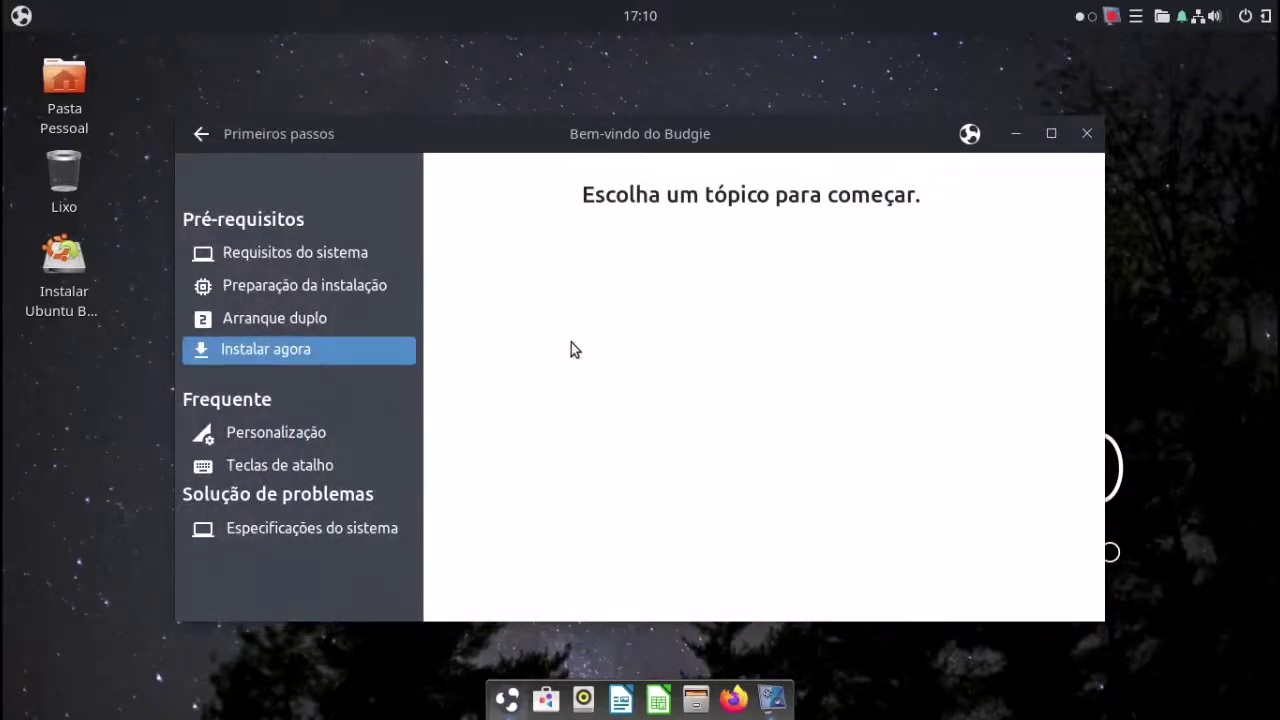
left_click(355, 262)
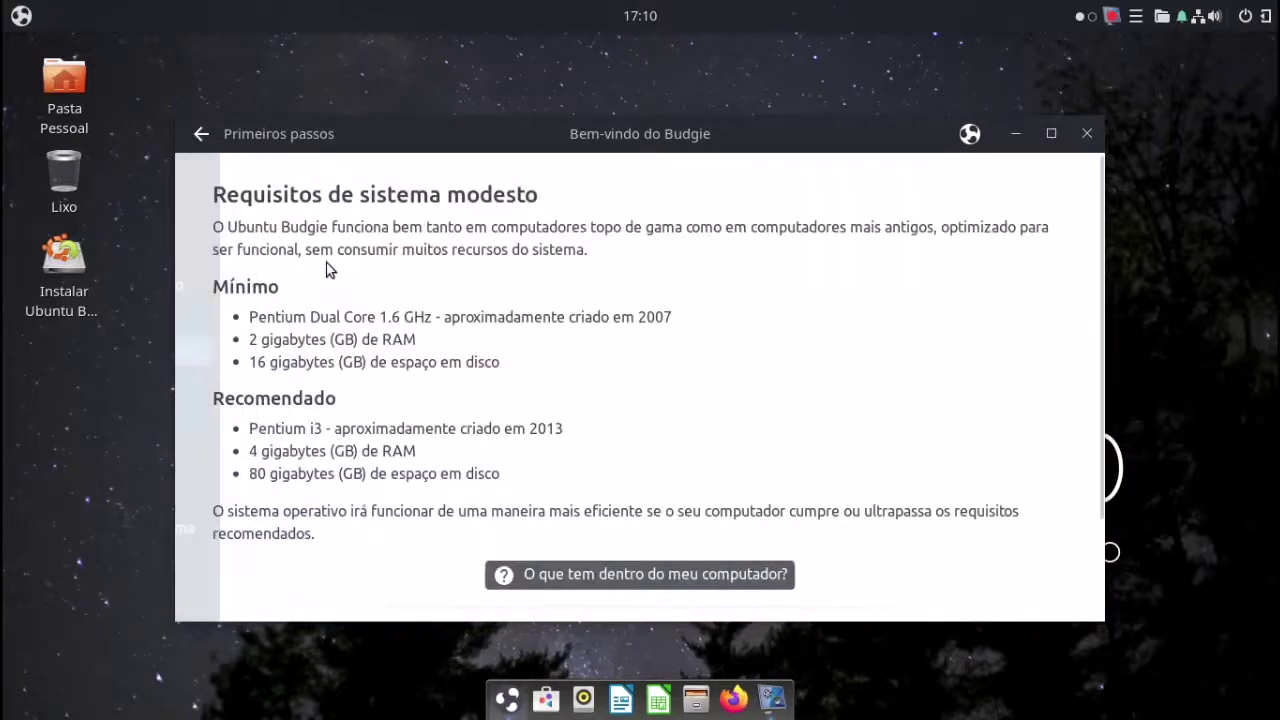
scroll(529, 287, "down", 2)
scroll(533, 292, "up", 2)
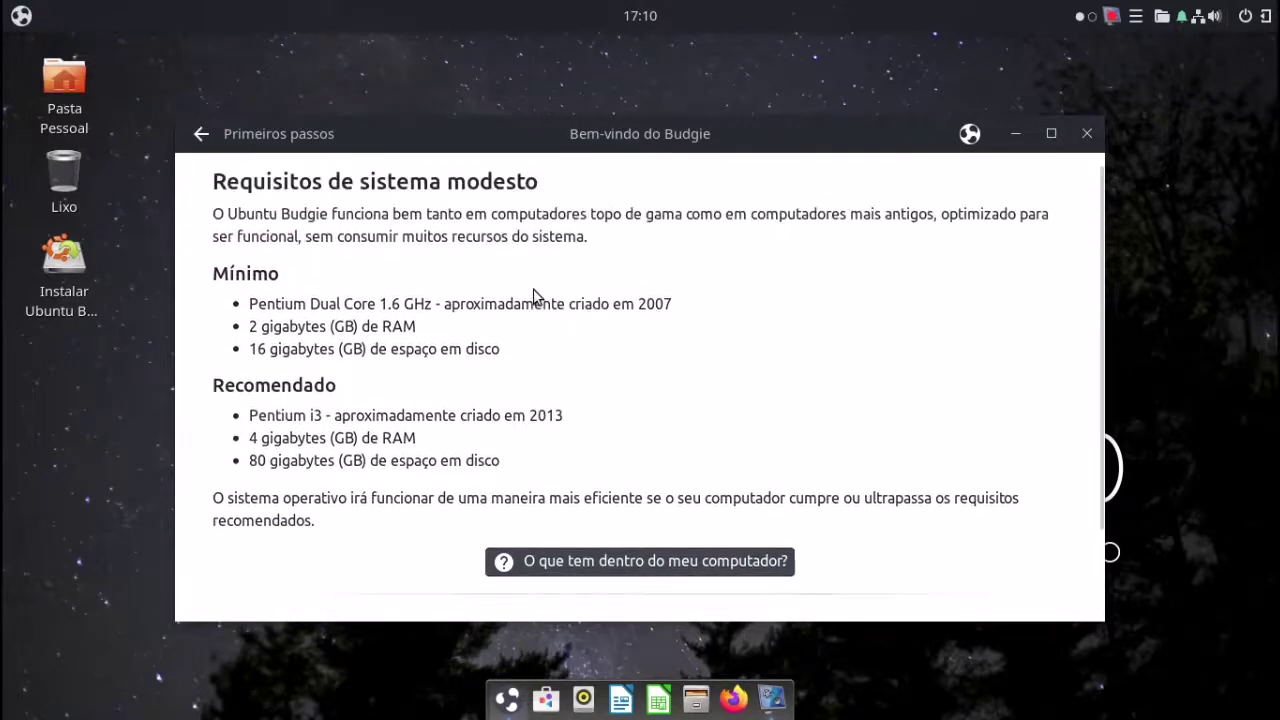
- Return to the Primeiros passos topics and read the Personalização page
left_click(204, 136)
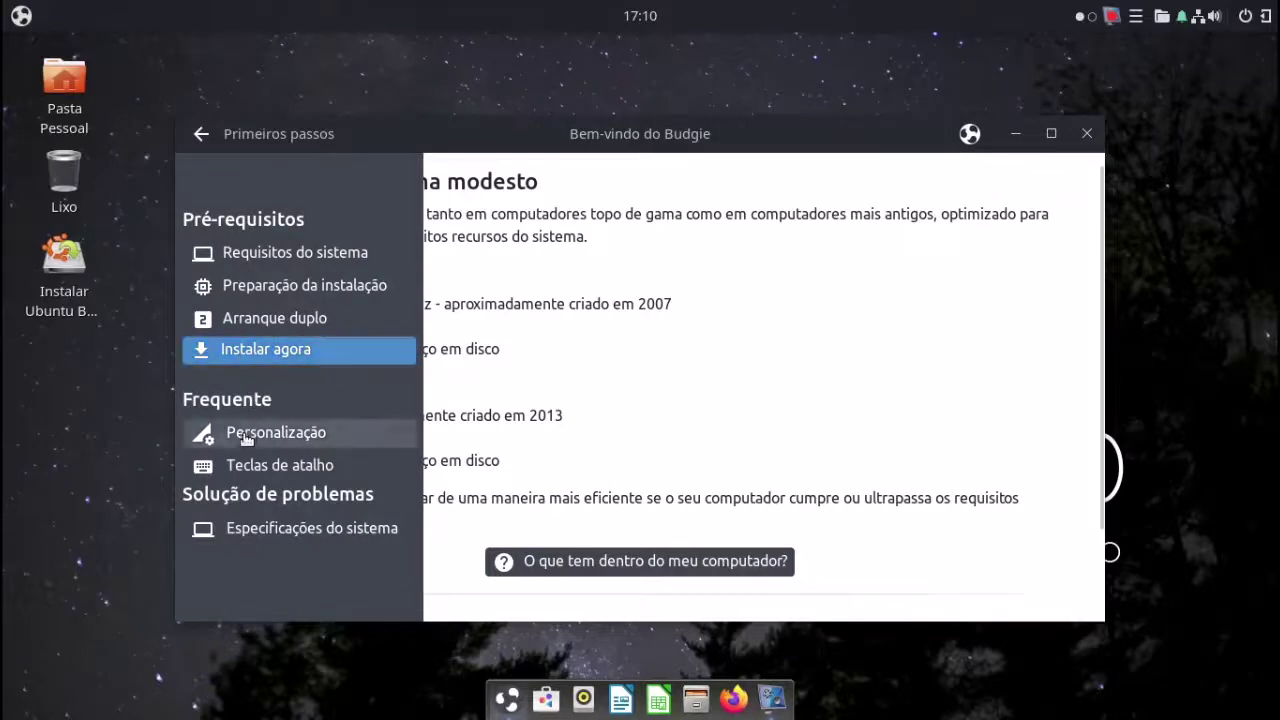
left_click(305, 432)
scroll(533, 374, "down", 1)
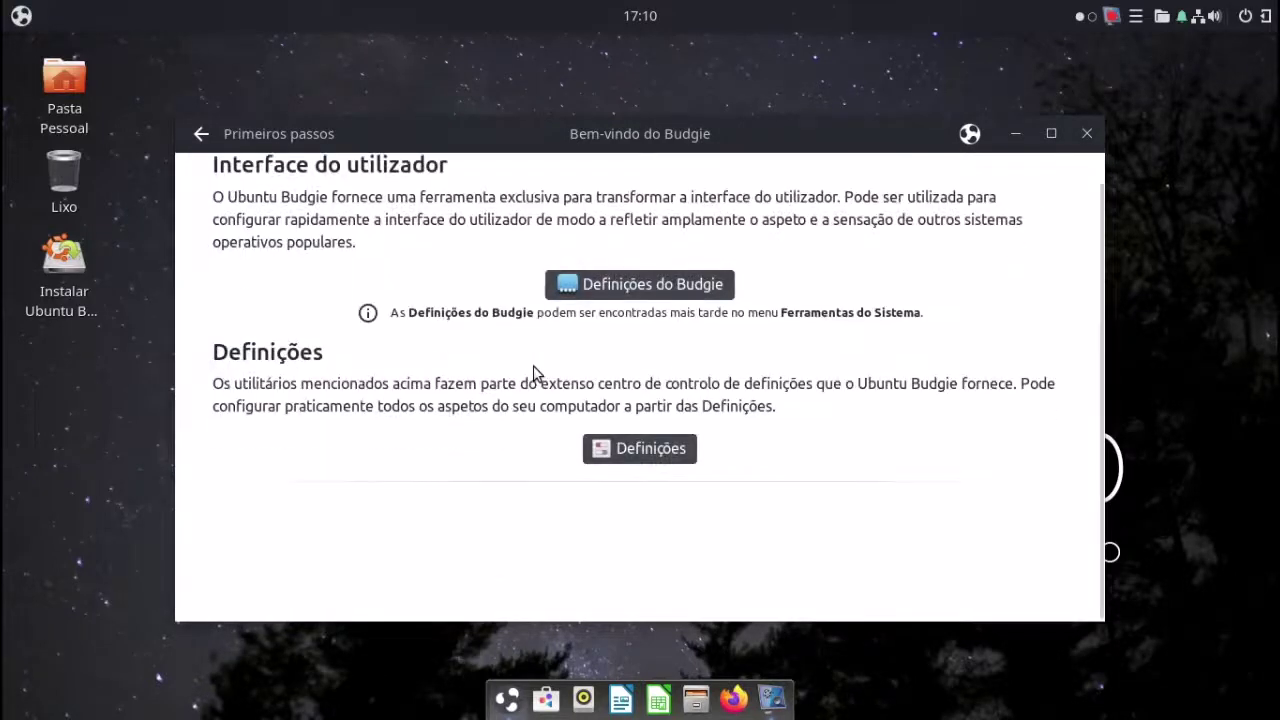
scroll(533, 376, "up", 1)
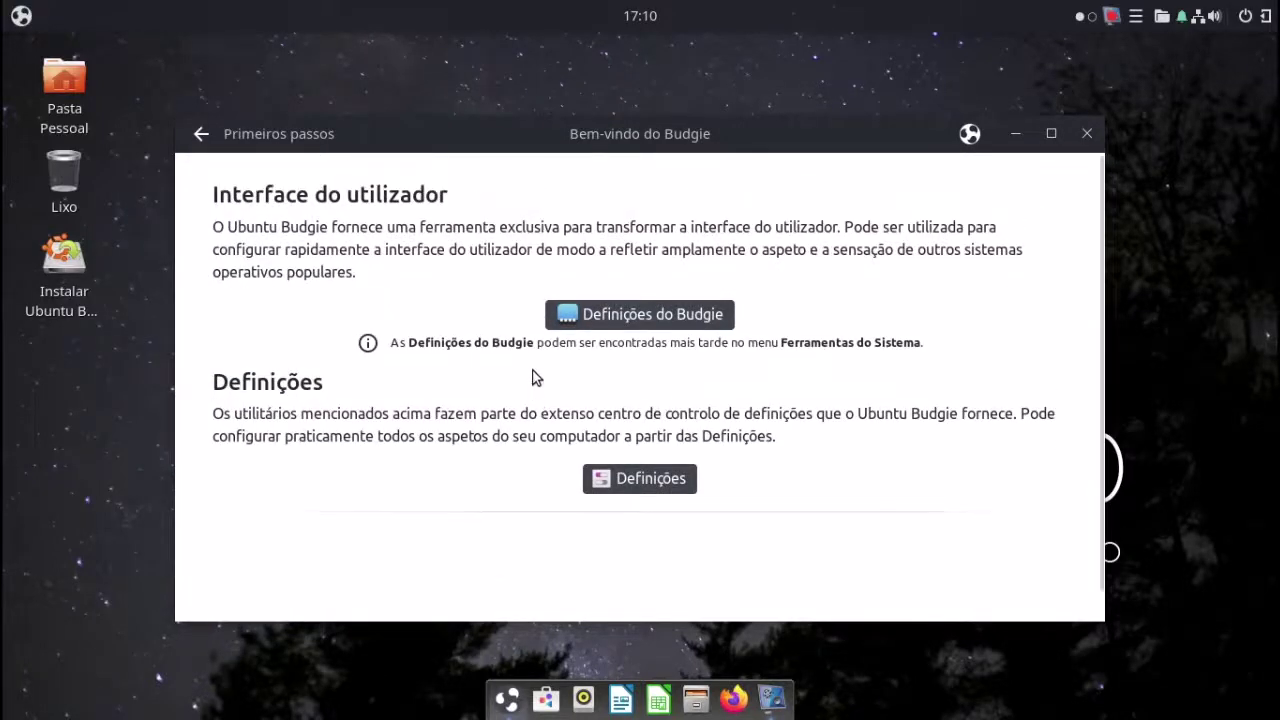
- Open Definições do Budgie from the Personalização page and set the notification position to Inferior Esquerdo
left_click(641, 326)
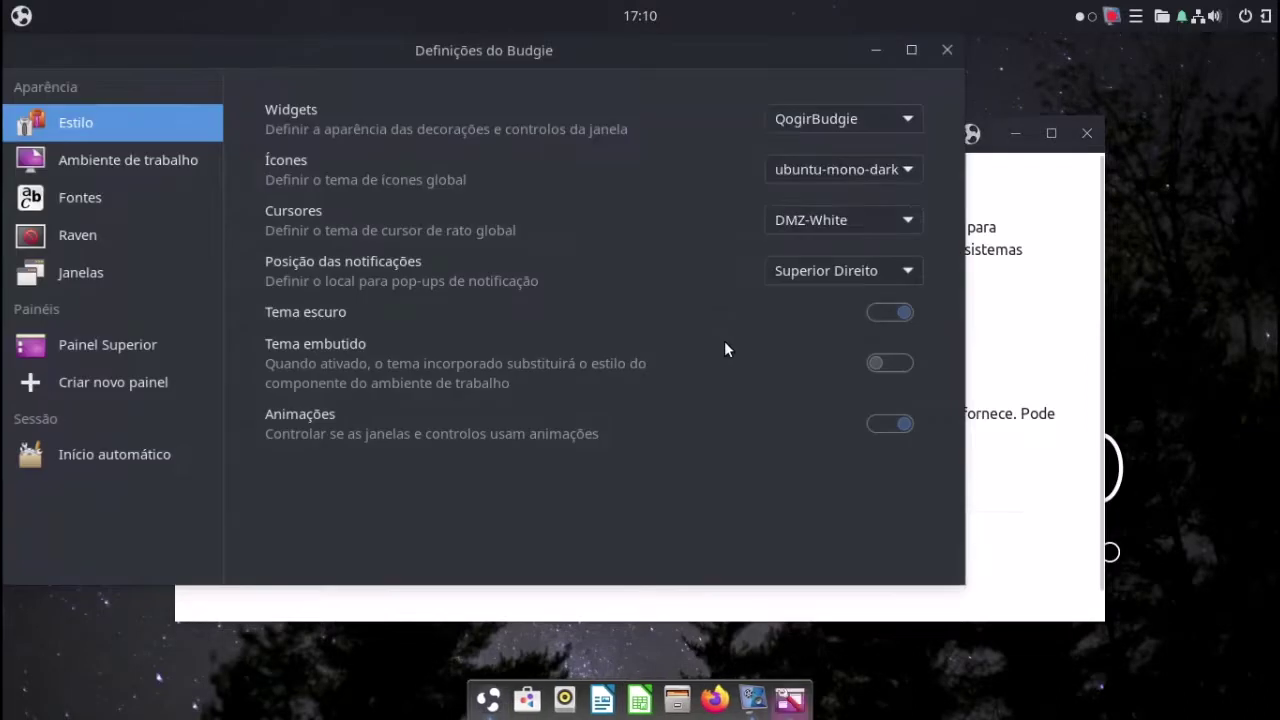
left_click(859, 277)
left_click(870, 296)
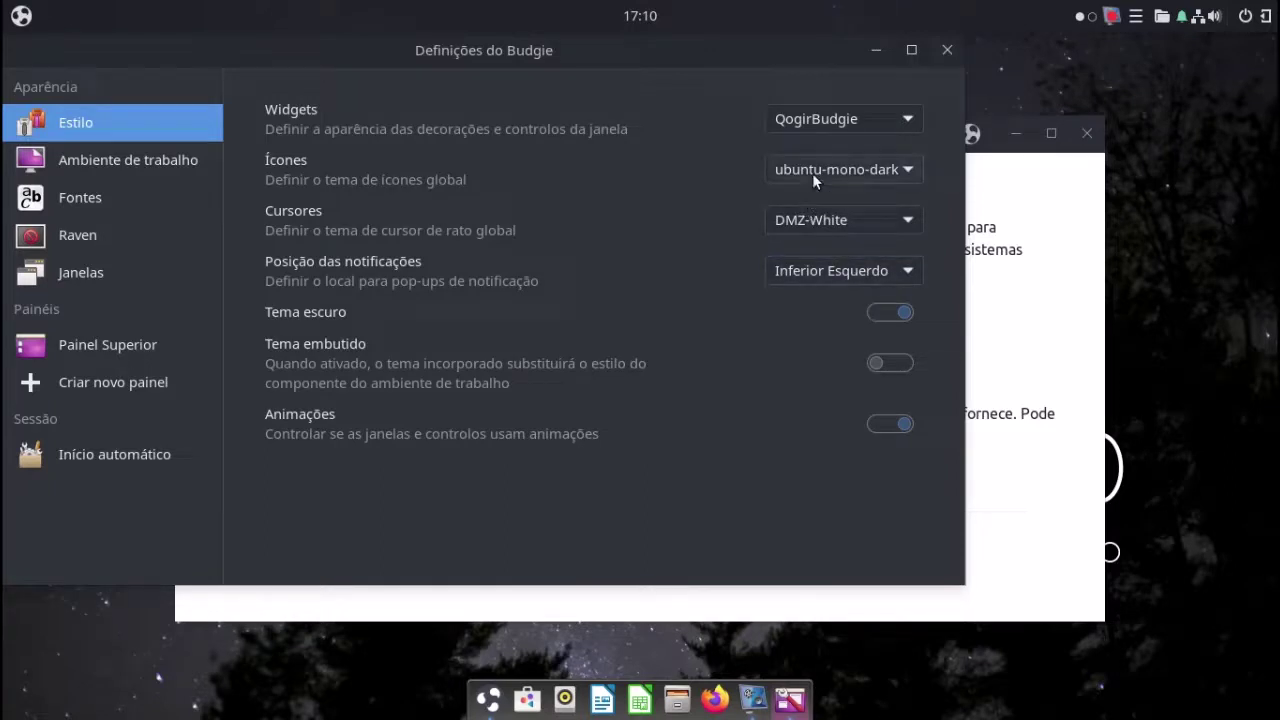
- Set the Widgets theme to QogirBudgie-dark
left_click(857, 120)
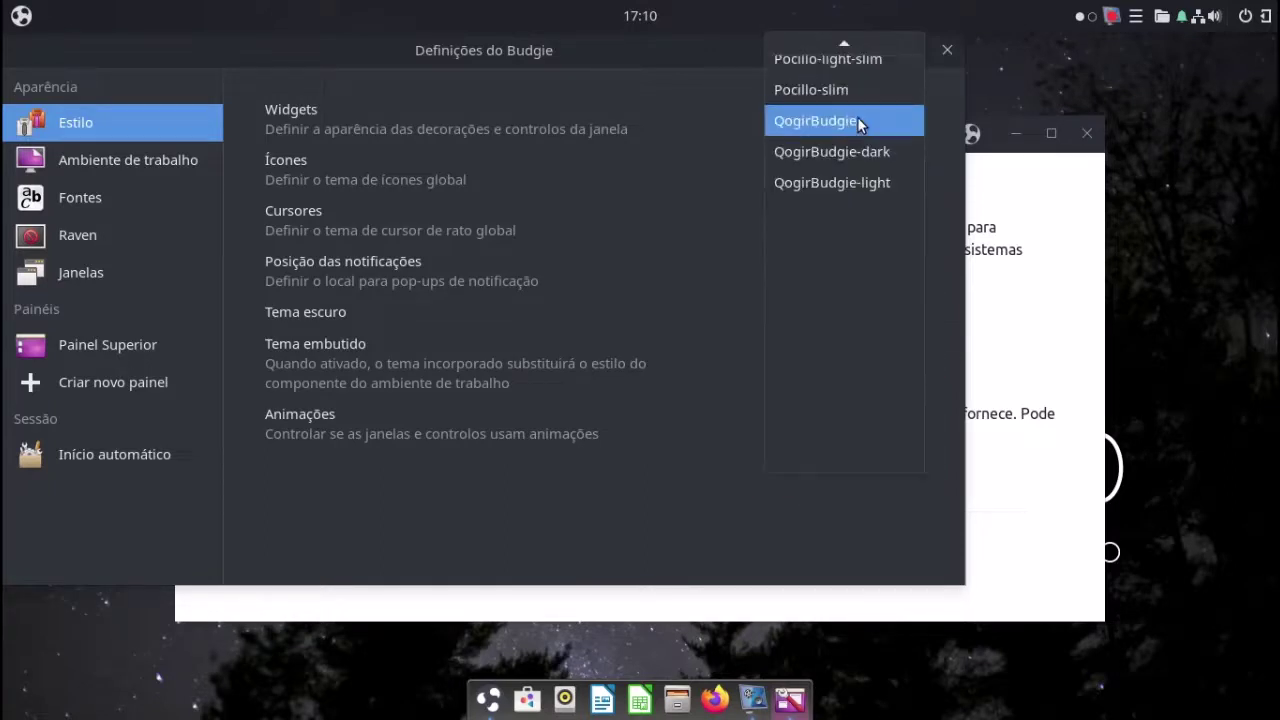
left_click(857, 120)
left_click(857, 120)
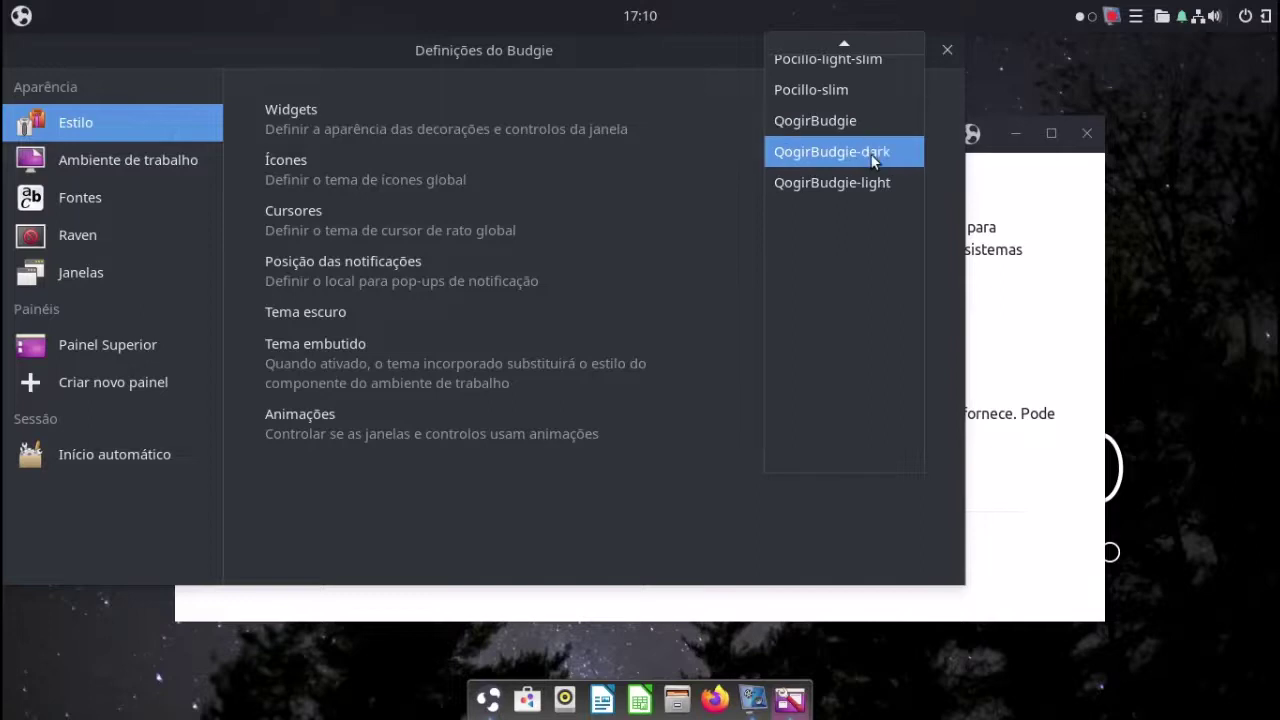
left_click(660, 370)
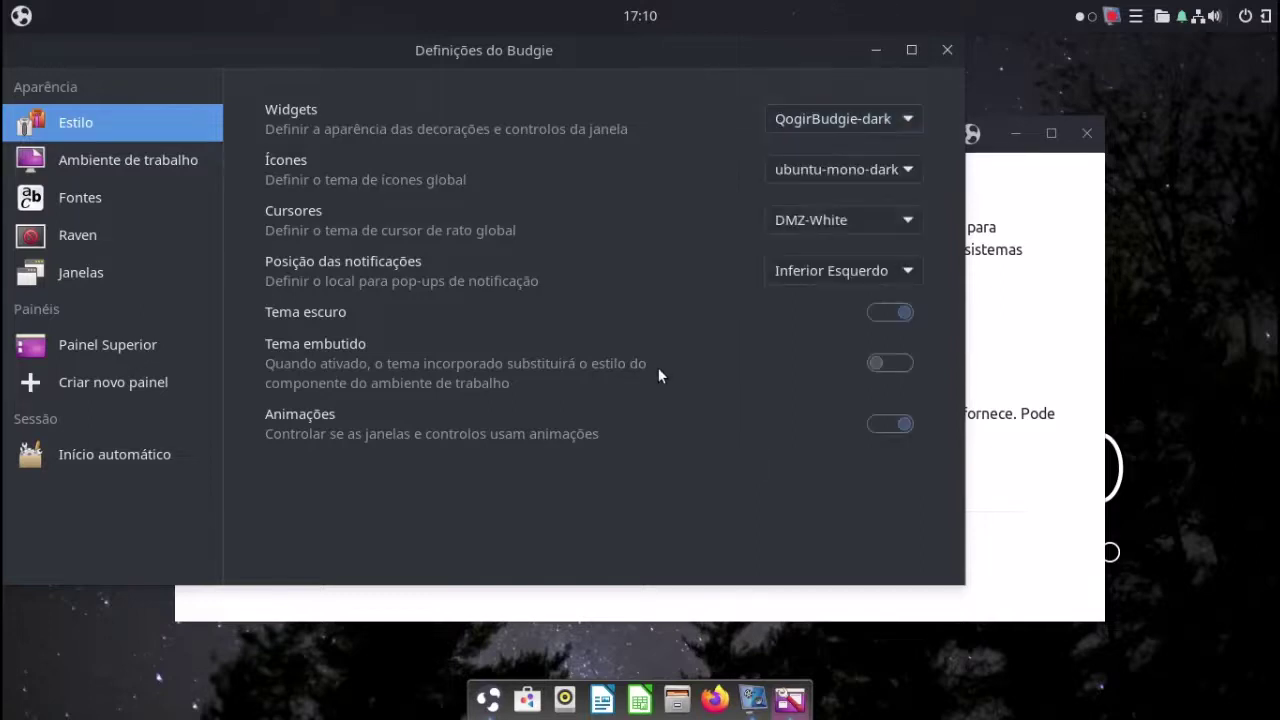
- Set the Widgets theme to Pocillo-dark-slim
left_click(848, 120)
mouse_move(844, 43)
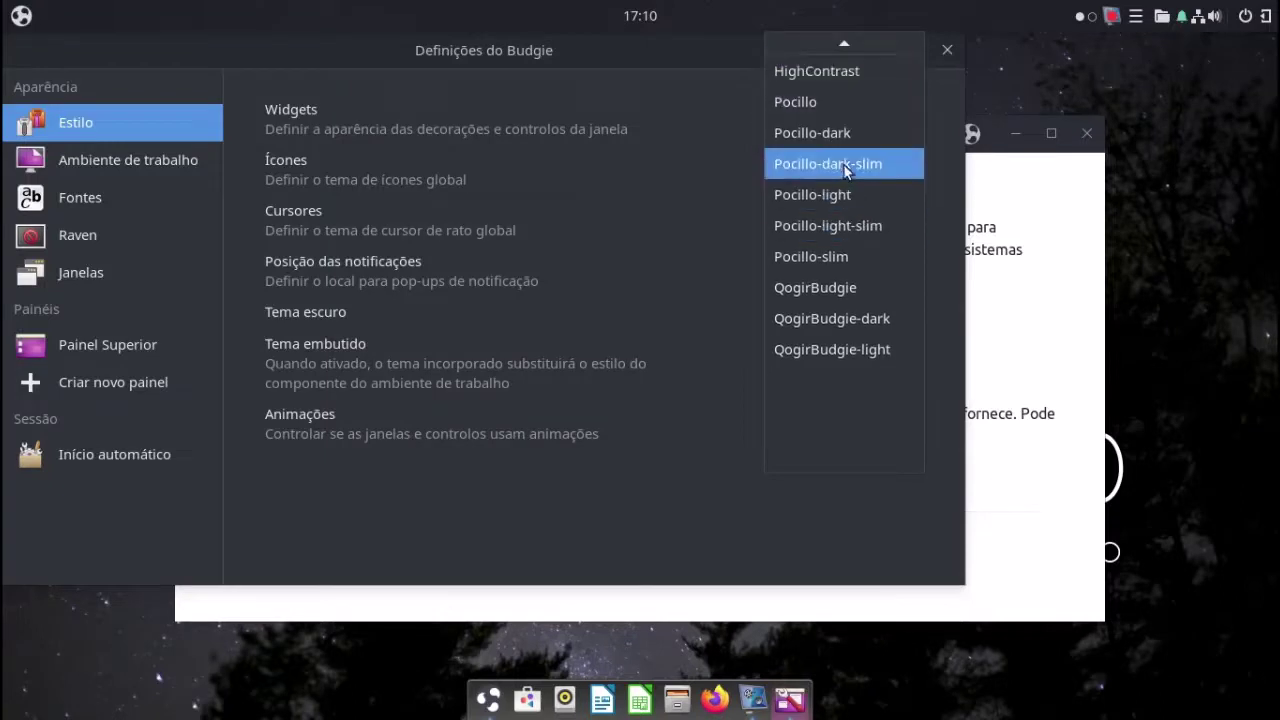
left_click(843, 164)
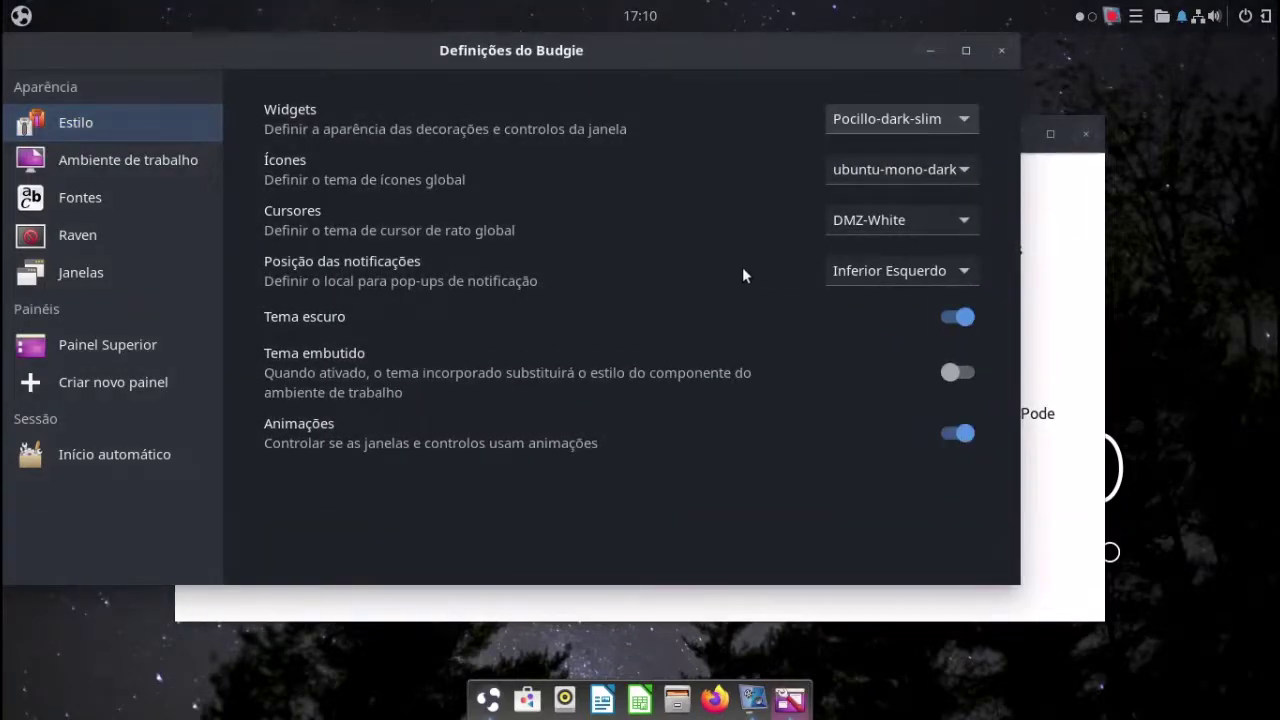
- Set the icon theme to Pocillo, enable Tema embutido, and close Definições do Budgie
left_click(887, 168)
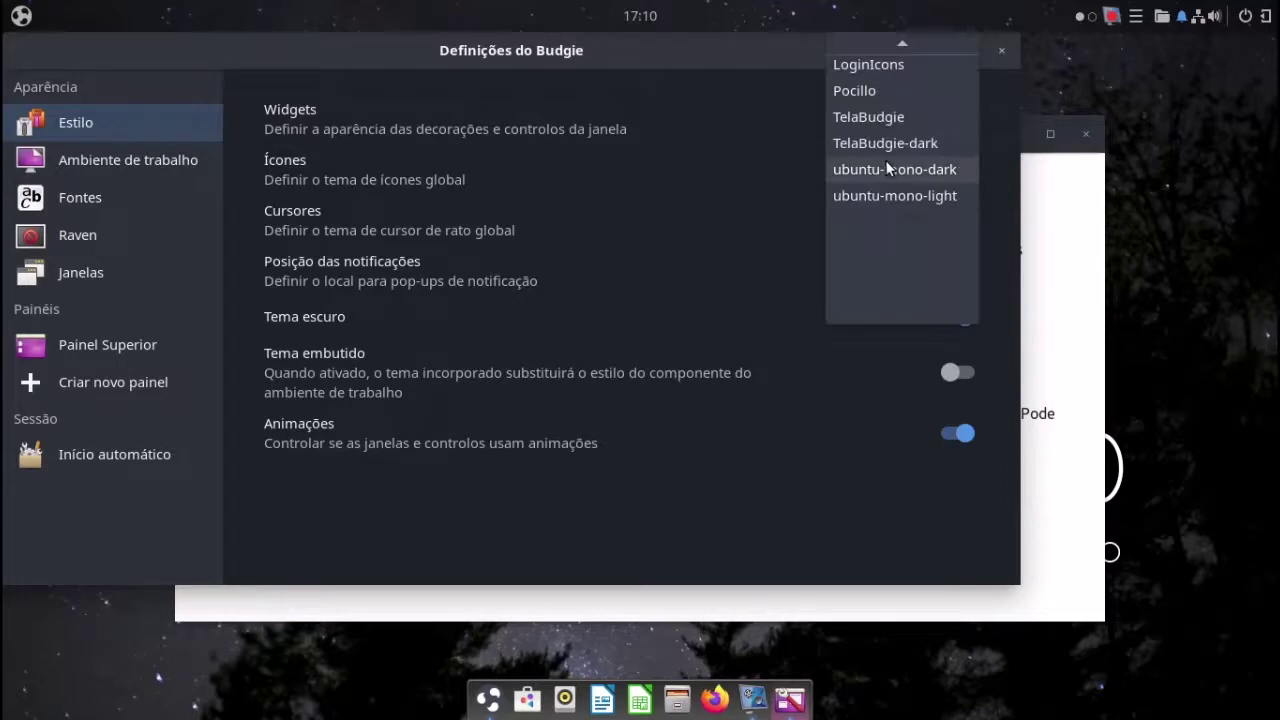
left_click(883, 92)
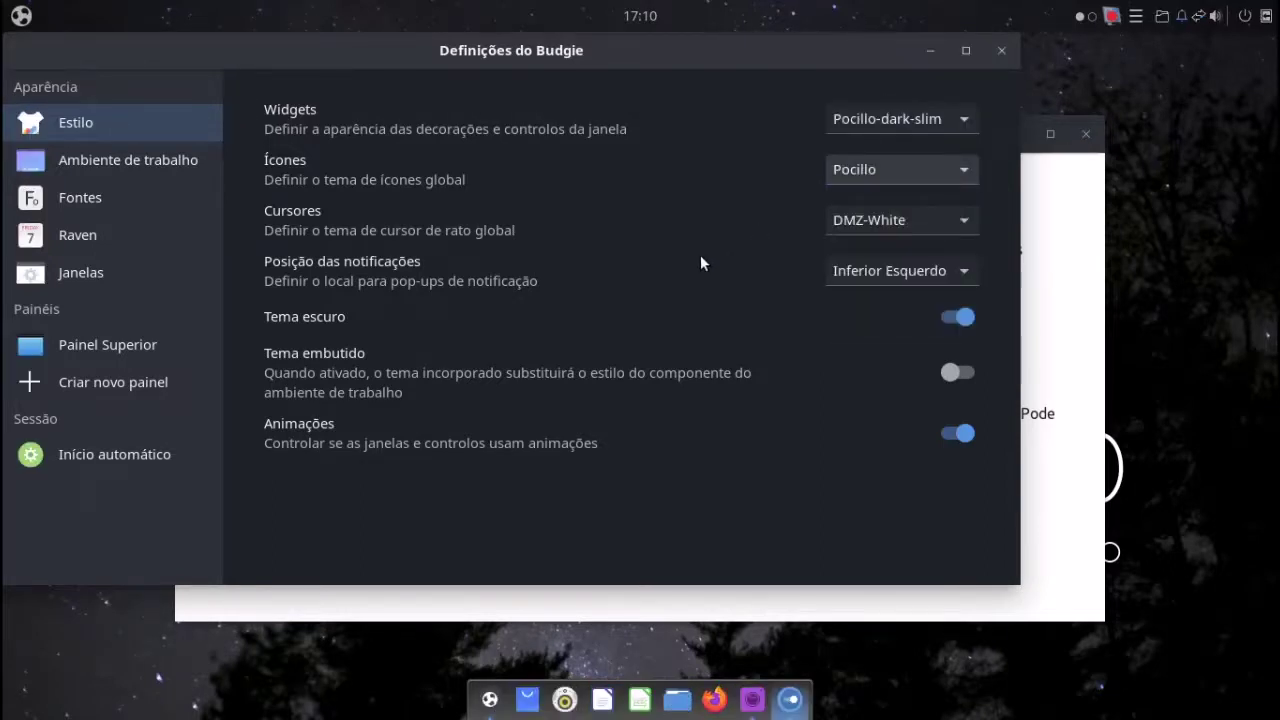
left_click(836, 169)
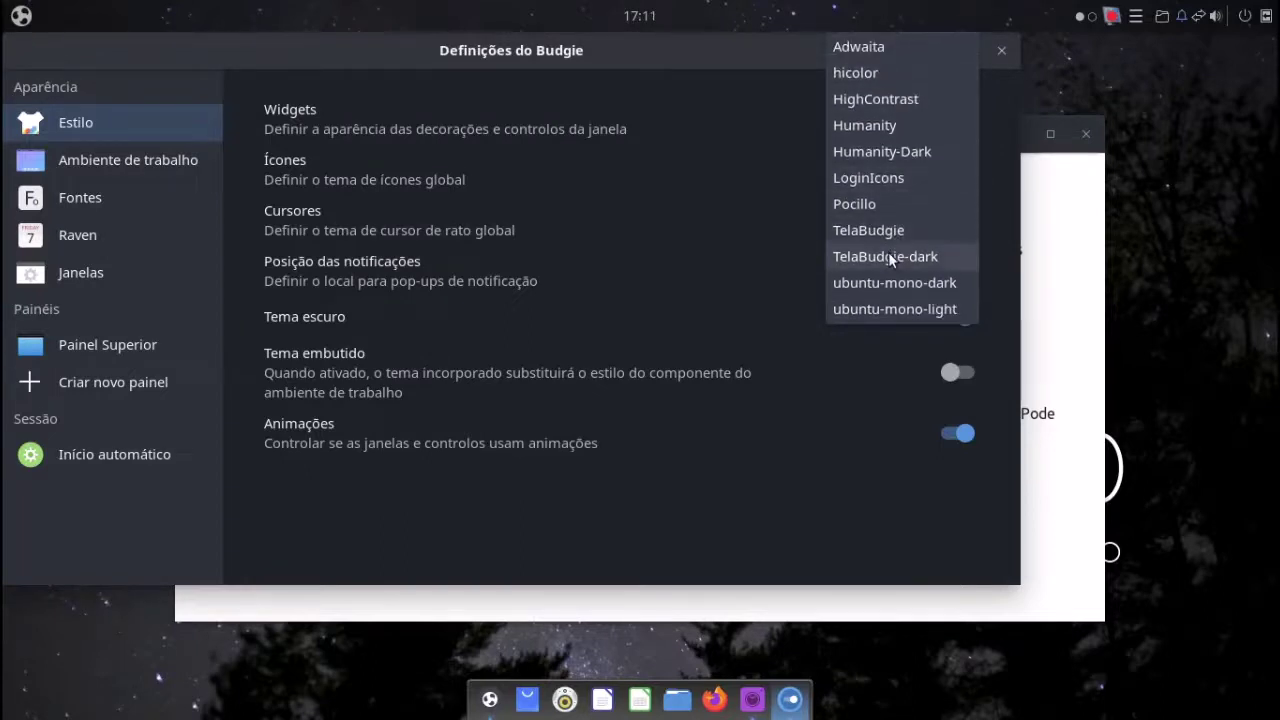
left_click(903, 207)
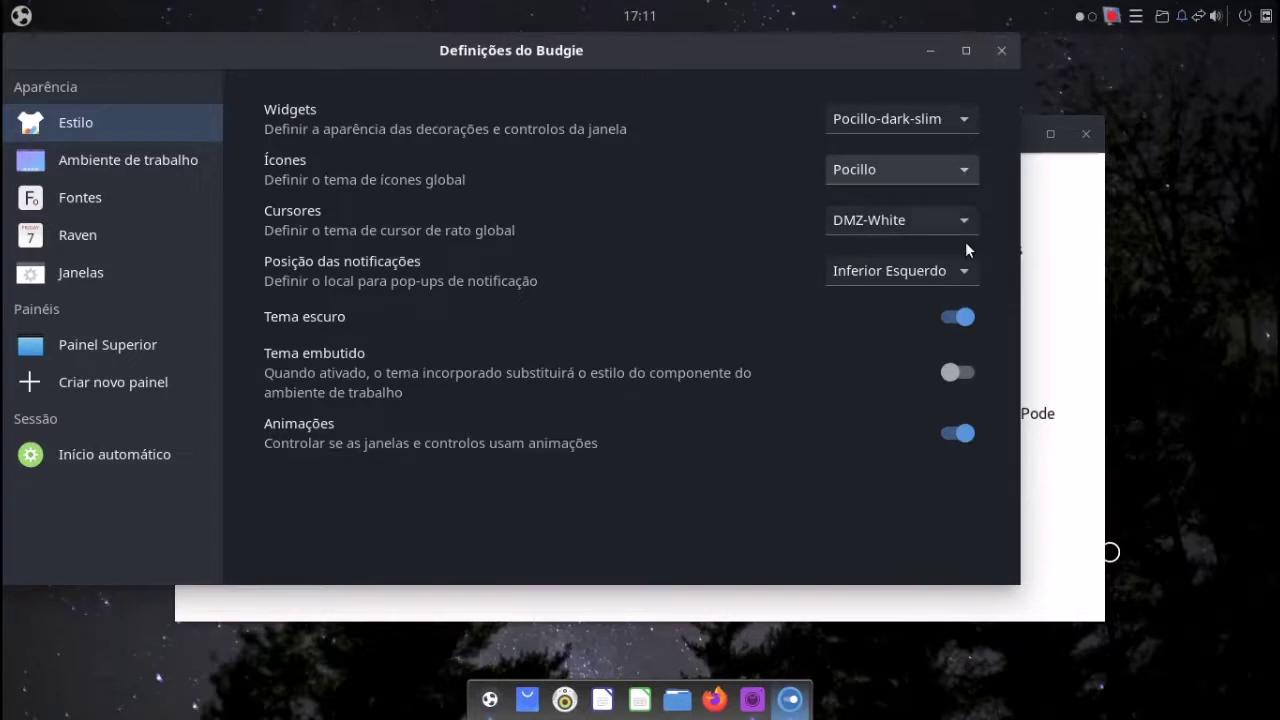
left_click(960, 373)
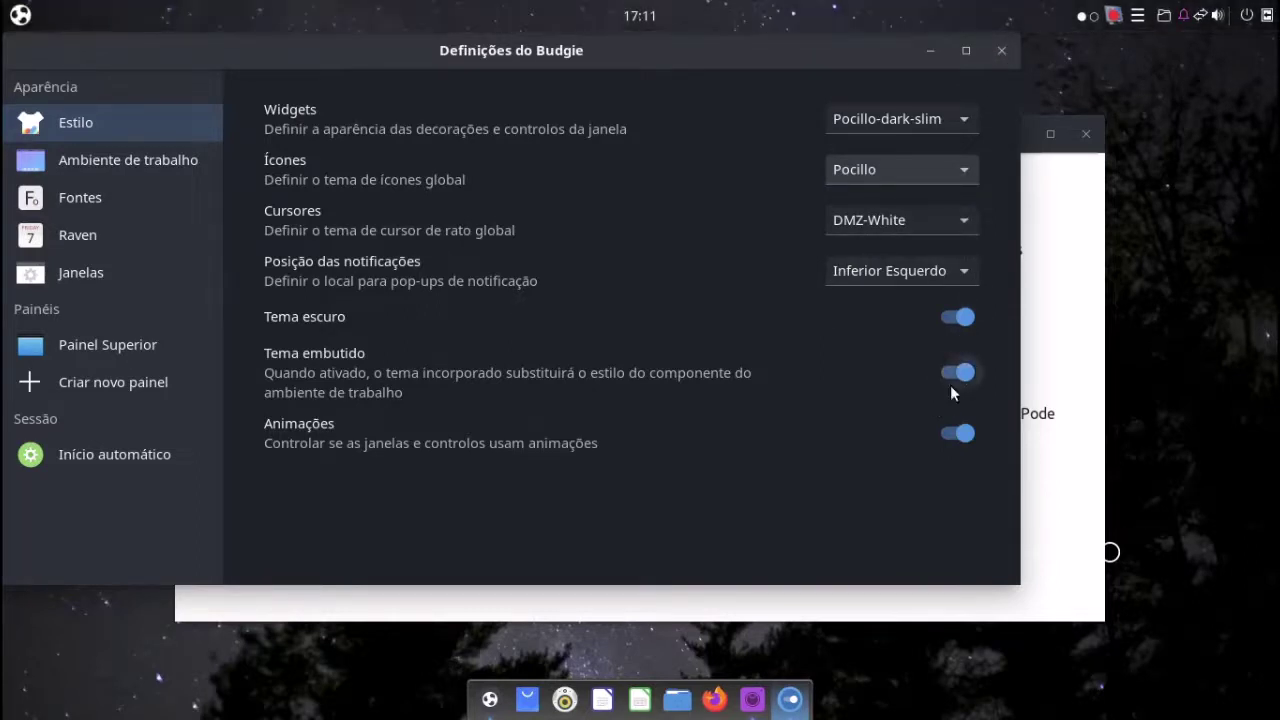
left_click(997, 50)
- Open Definições from the Personalização page and view the Notifications and Search pages
scroll(790, 360, "down", 1)
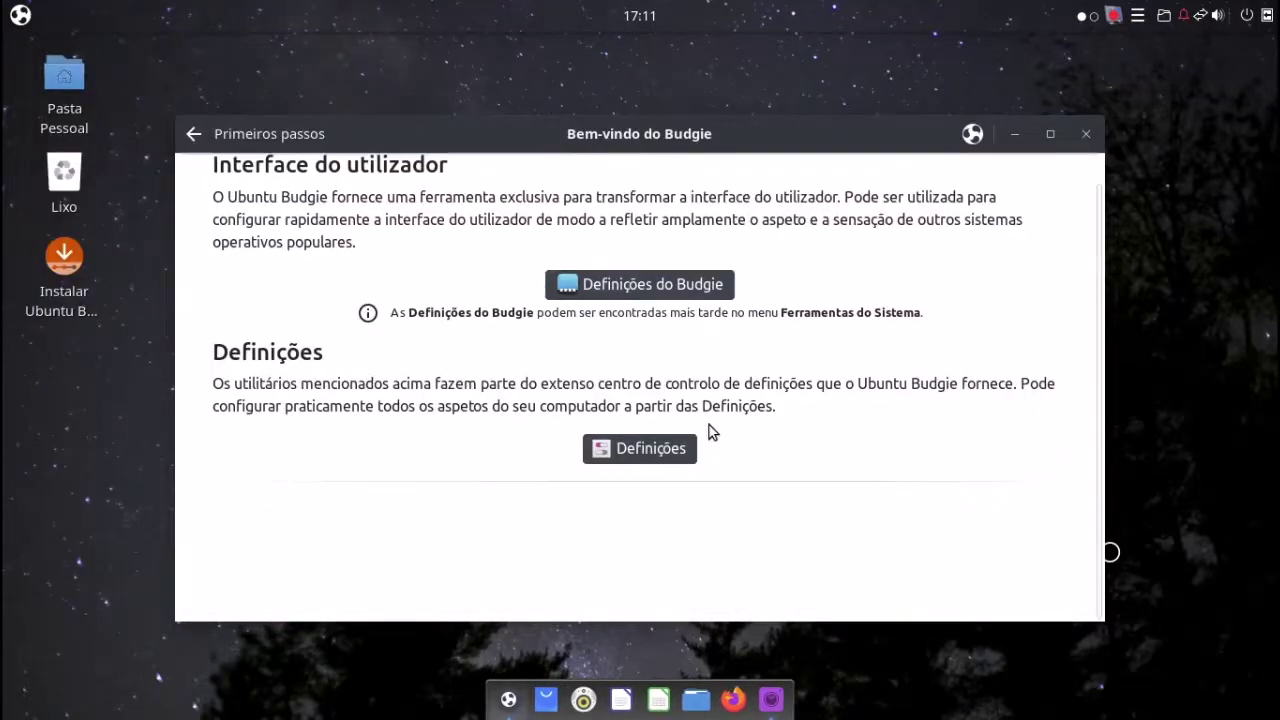
left_click(687, 449)
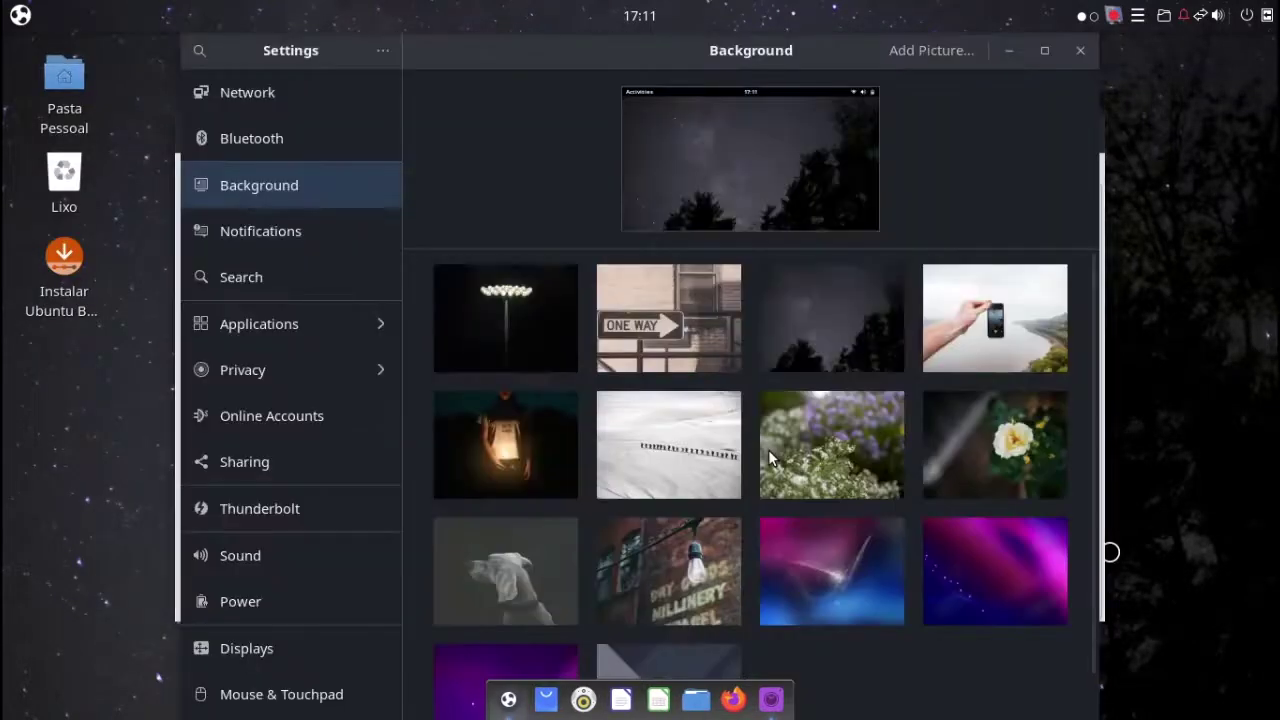
scroll(766, 446, "down", 1)
left_click(247, 245)
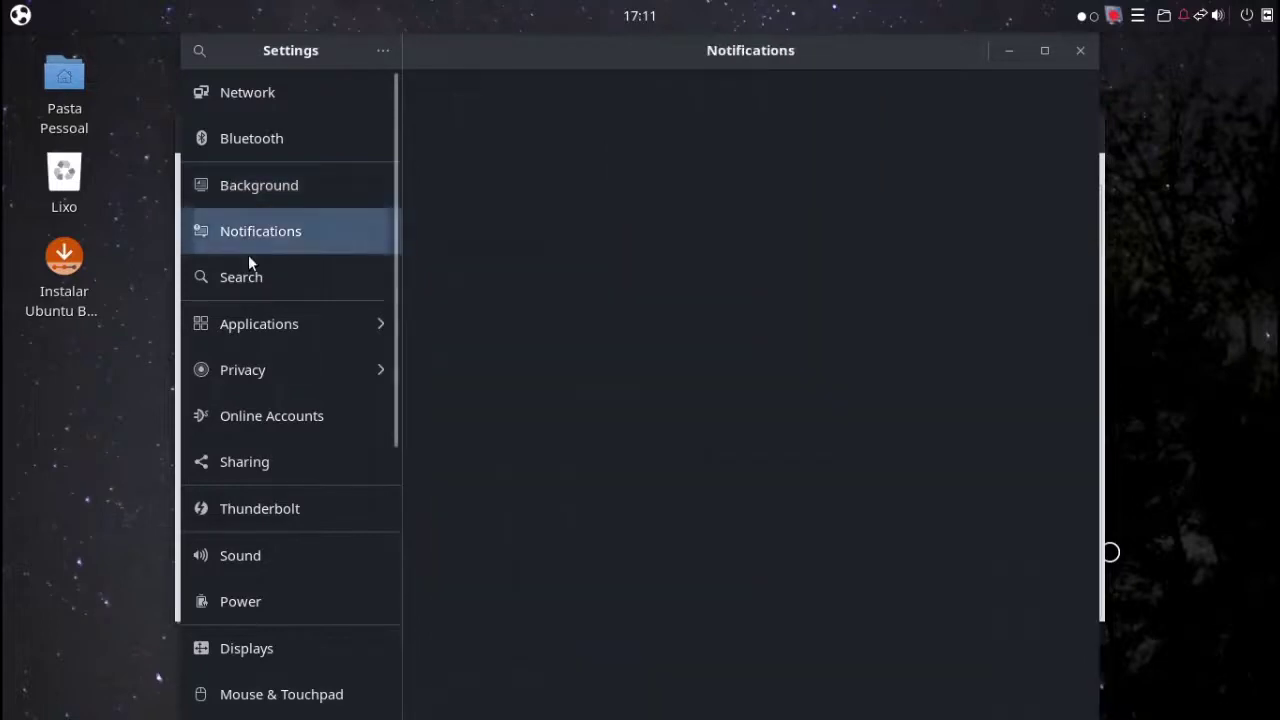
left_click(262, 287)
- View the Connectivity and Diagnostics pages under Privacy, and examine the Displays settings
left_click(270, 369)
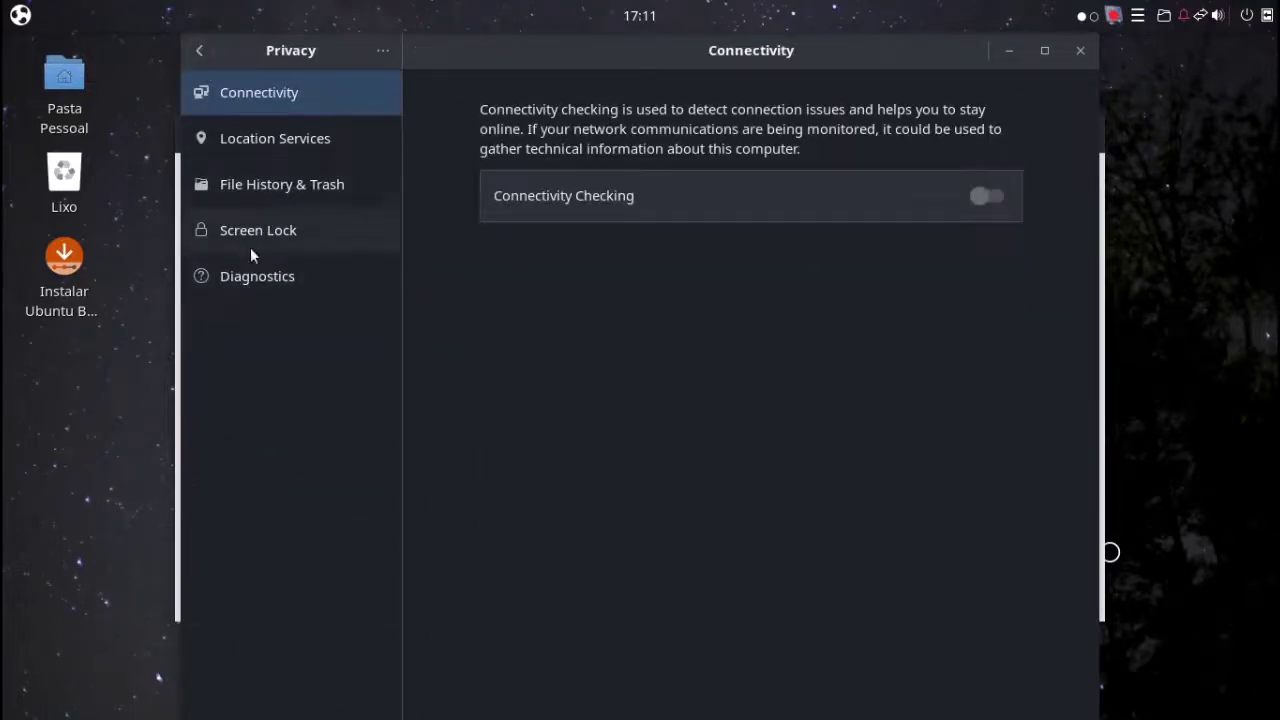
left_click(254, 272)
left_click(199, 50)
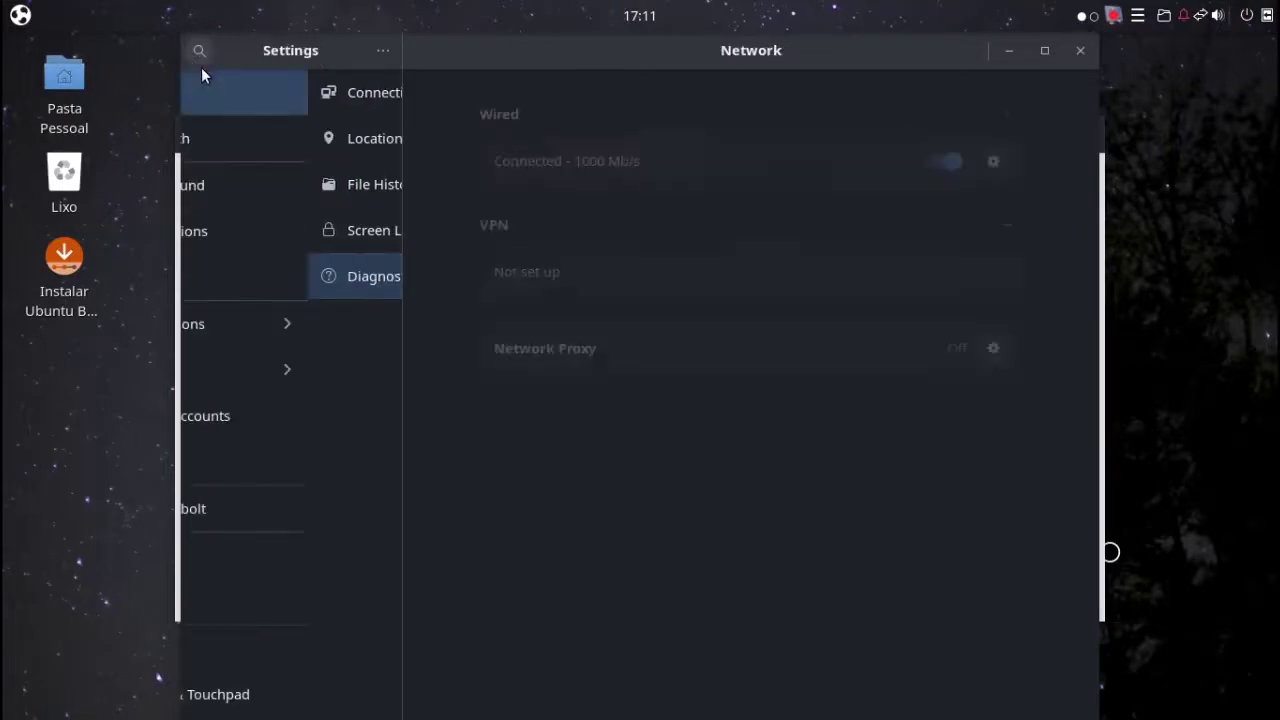
scroll(286, 421, "down", 5)
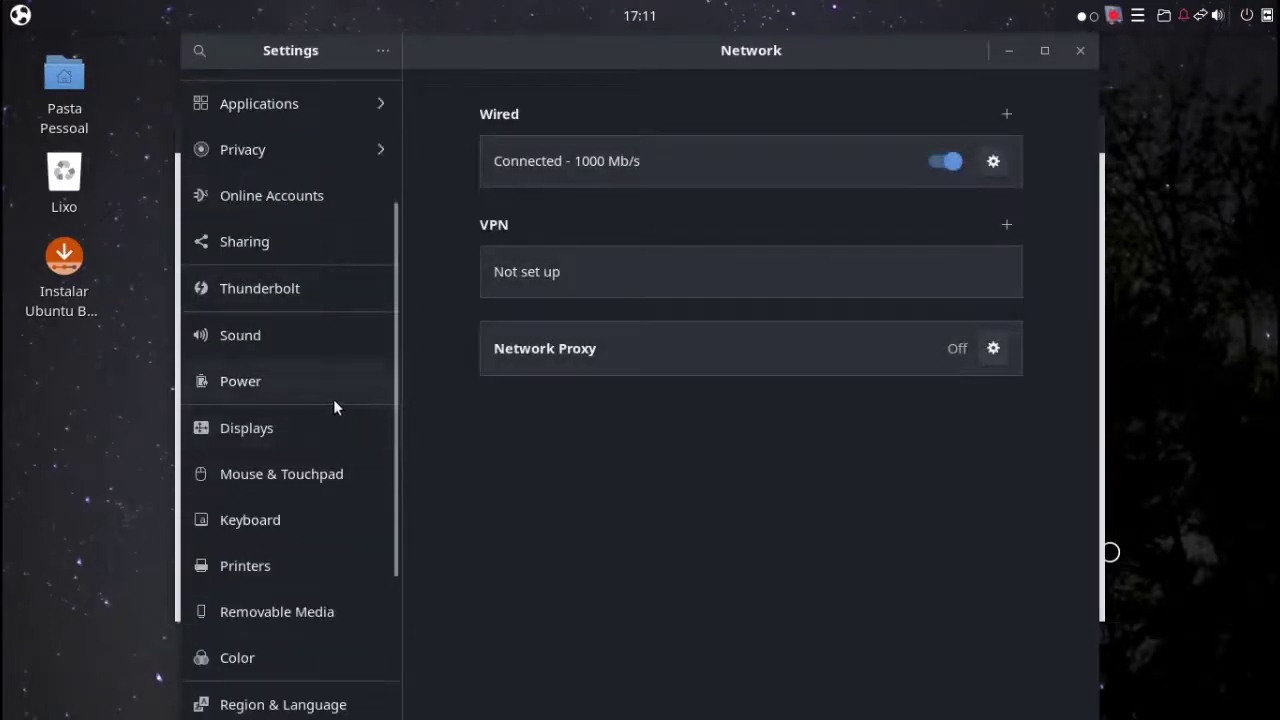
left_click(316, 423)
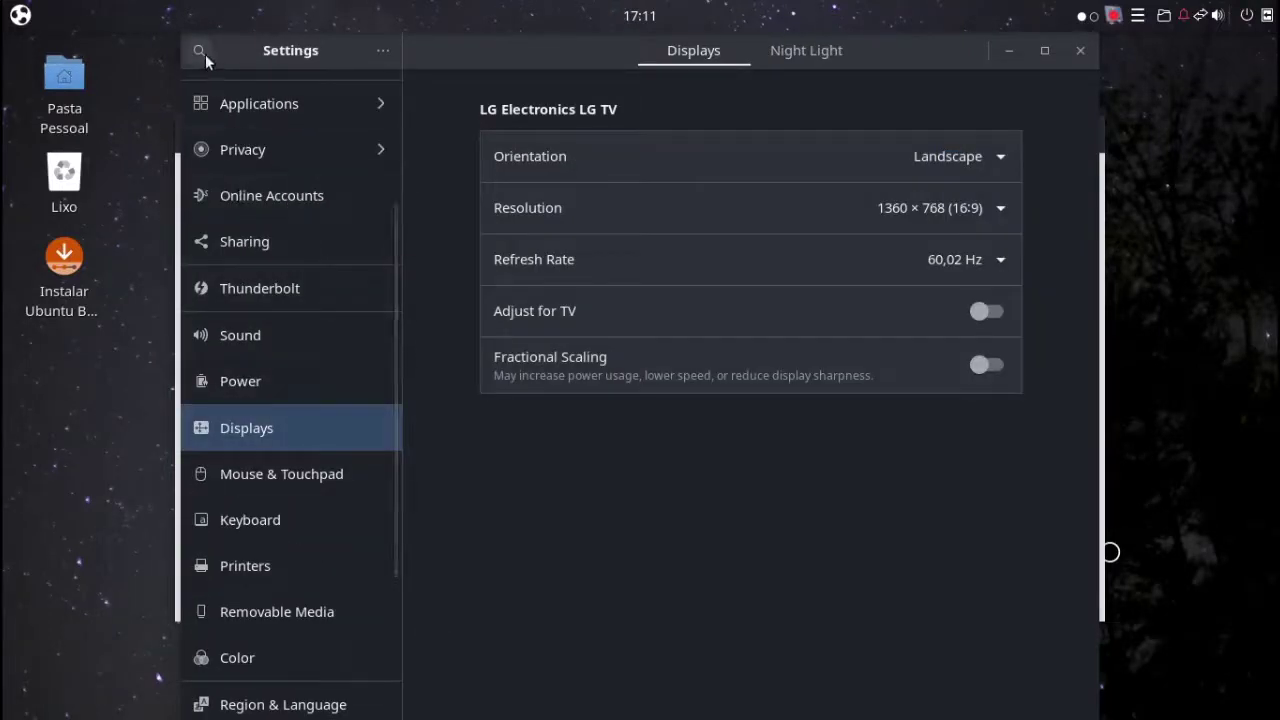
- Set the live session user's account picture to the surfer on a wave at sunset
scroll(286, 470, "down", 5)
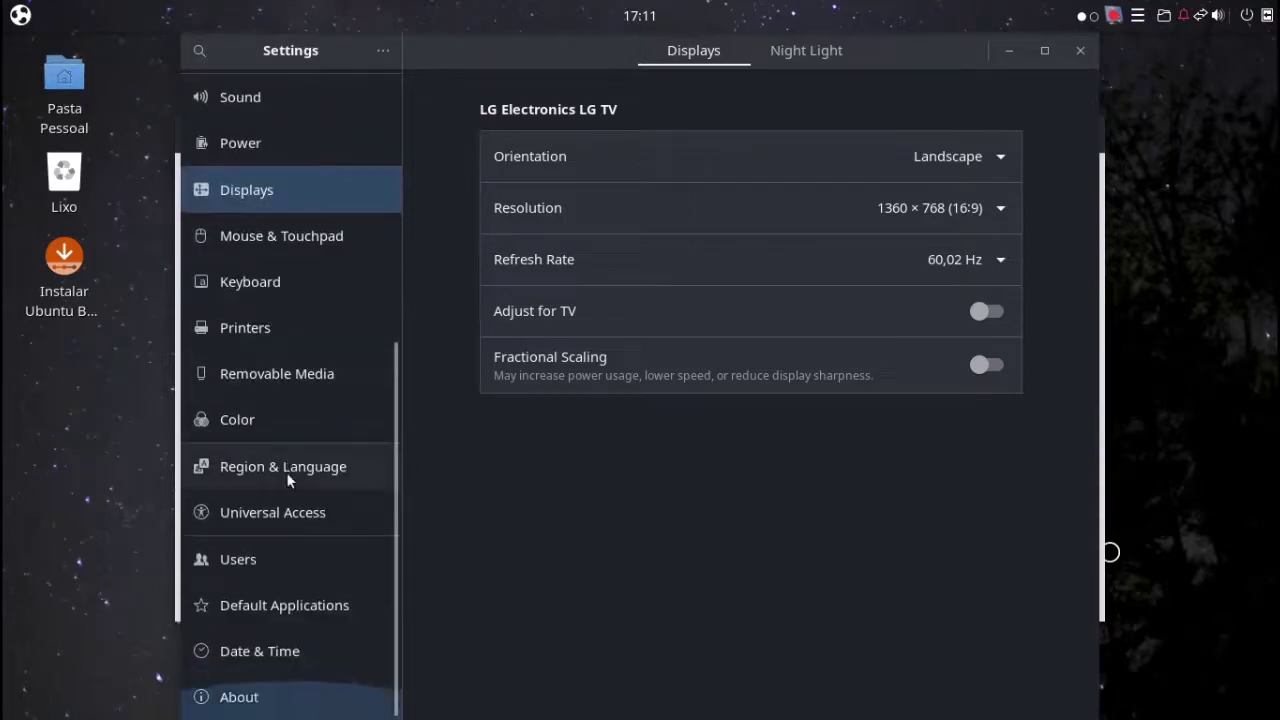
left_click(260, 563)
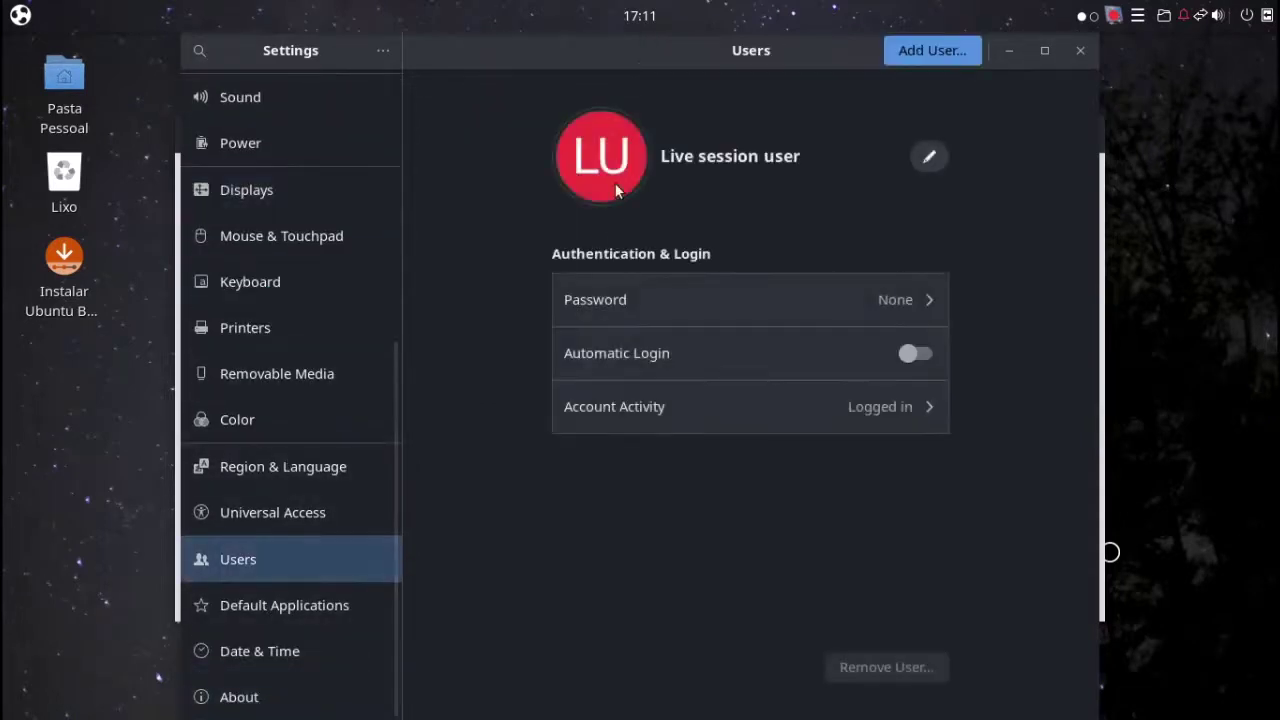
left_click(615, 190)
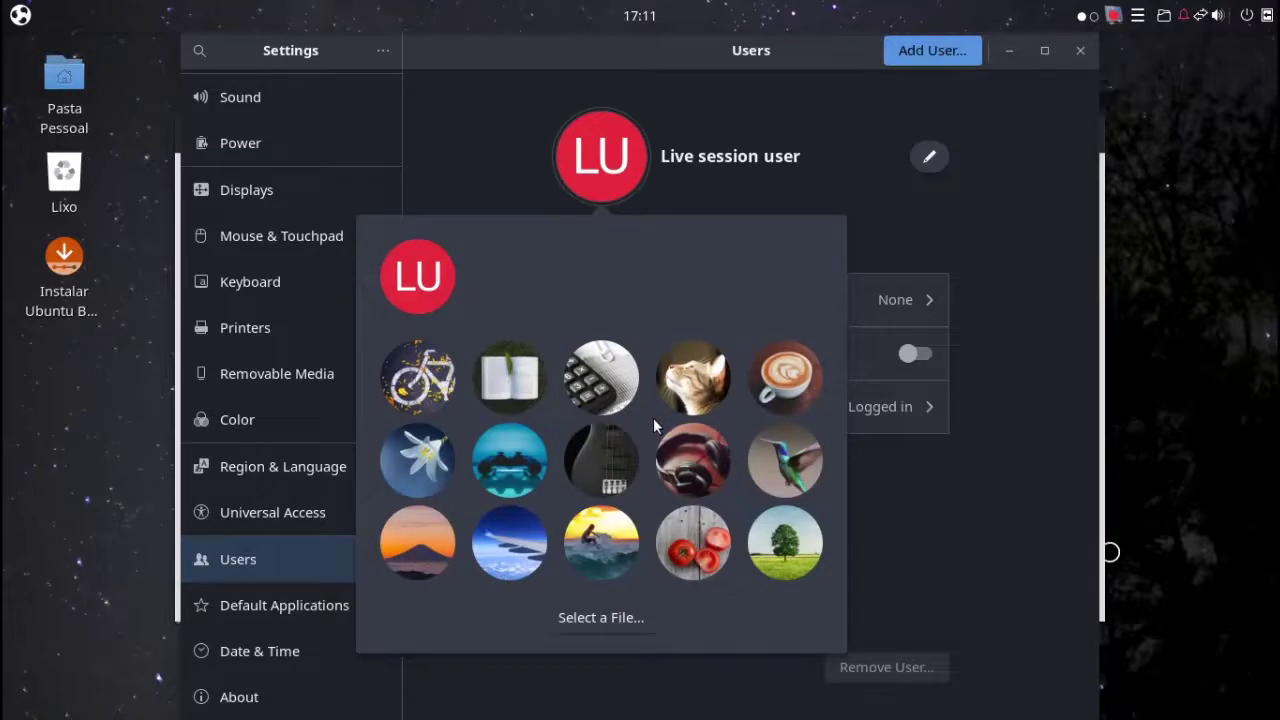
left_click(605, 565)
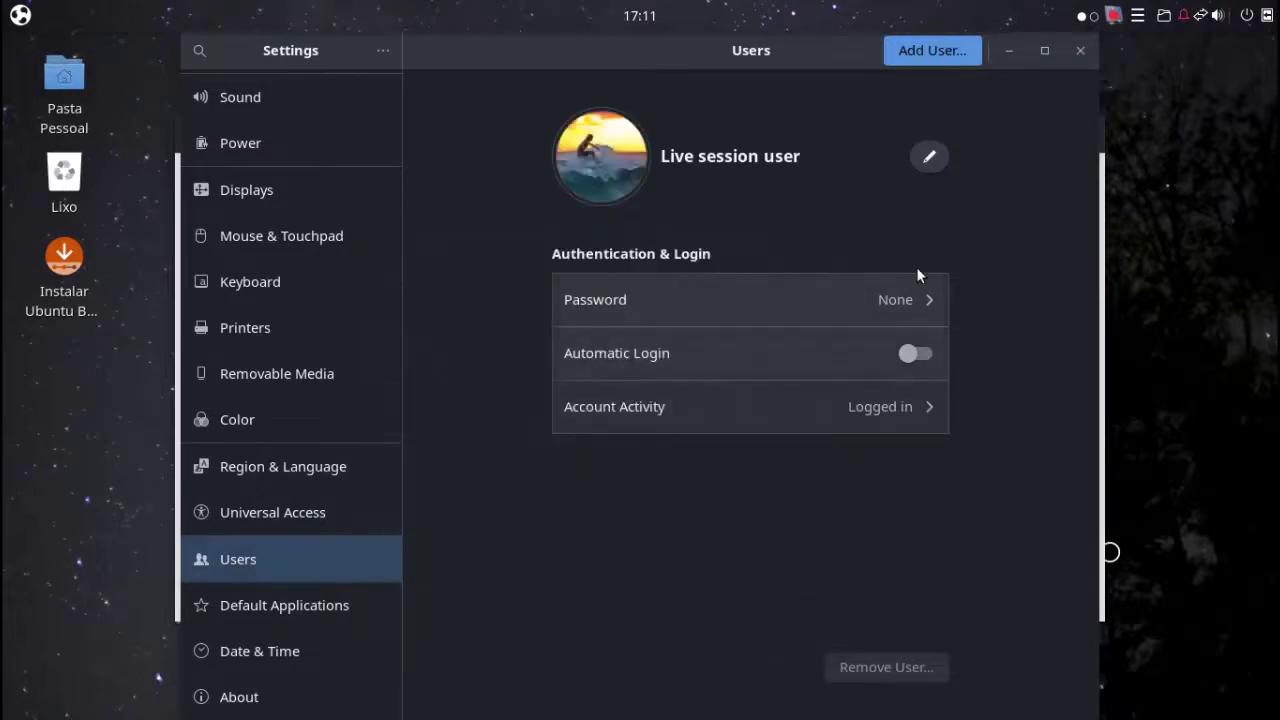
- View the system's About page, and close both Settings and the Bem-vindo do Budgie window
left_click(270, 695)
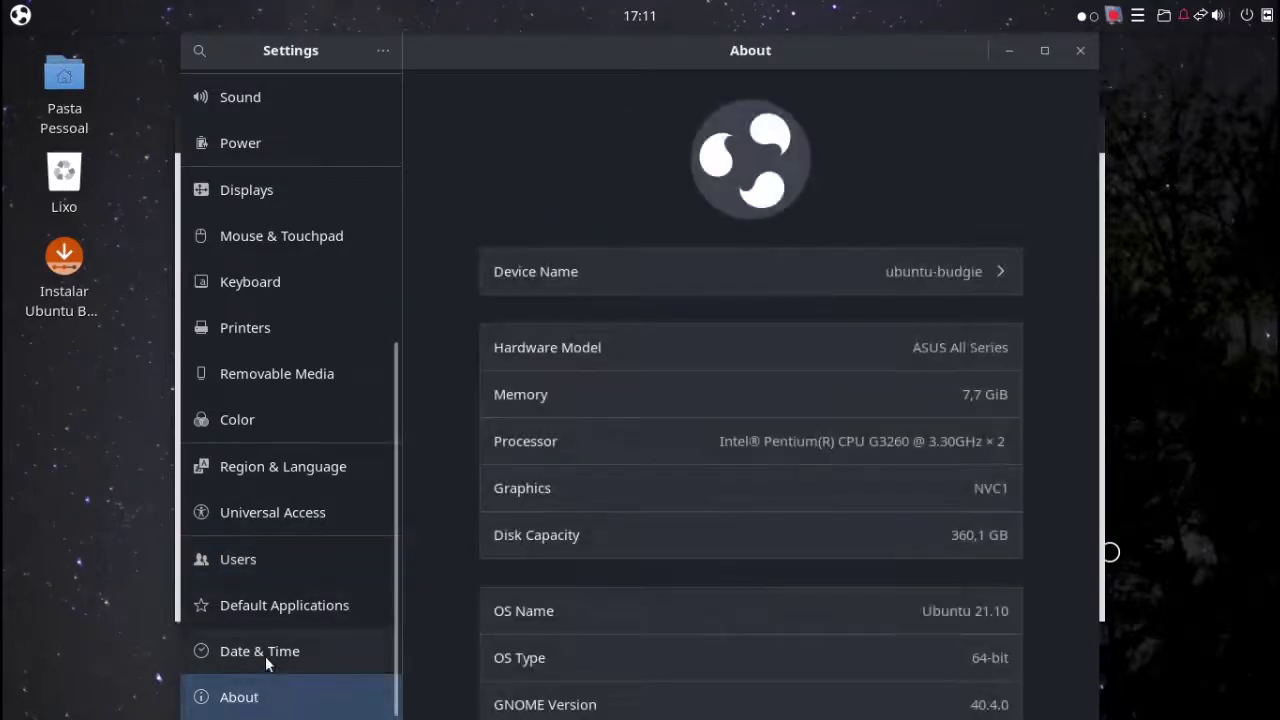
left_click(1080, 50)
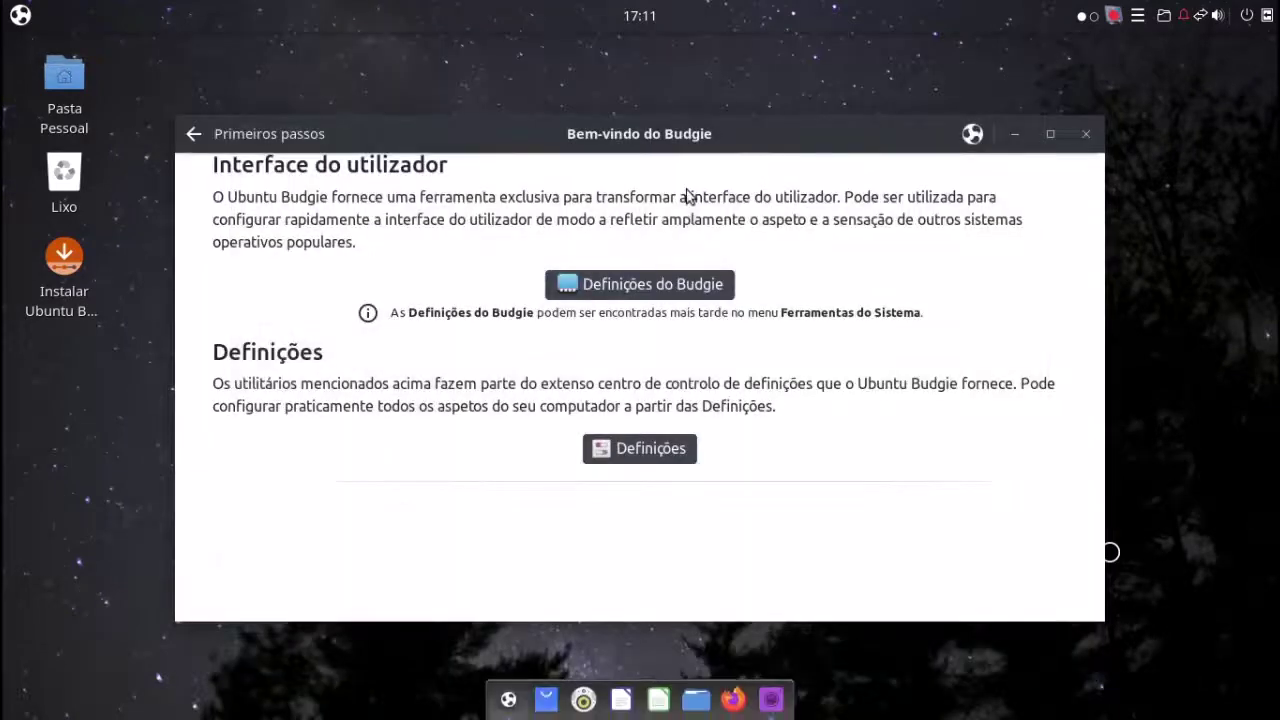
scroll(620, 430, "up", 1)
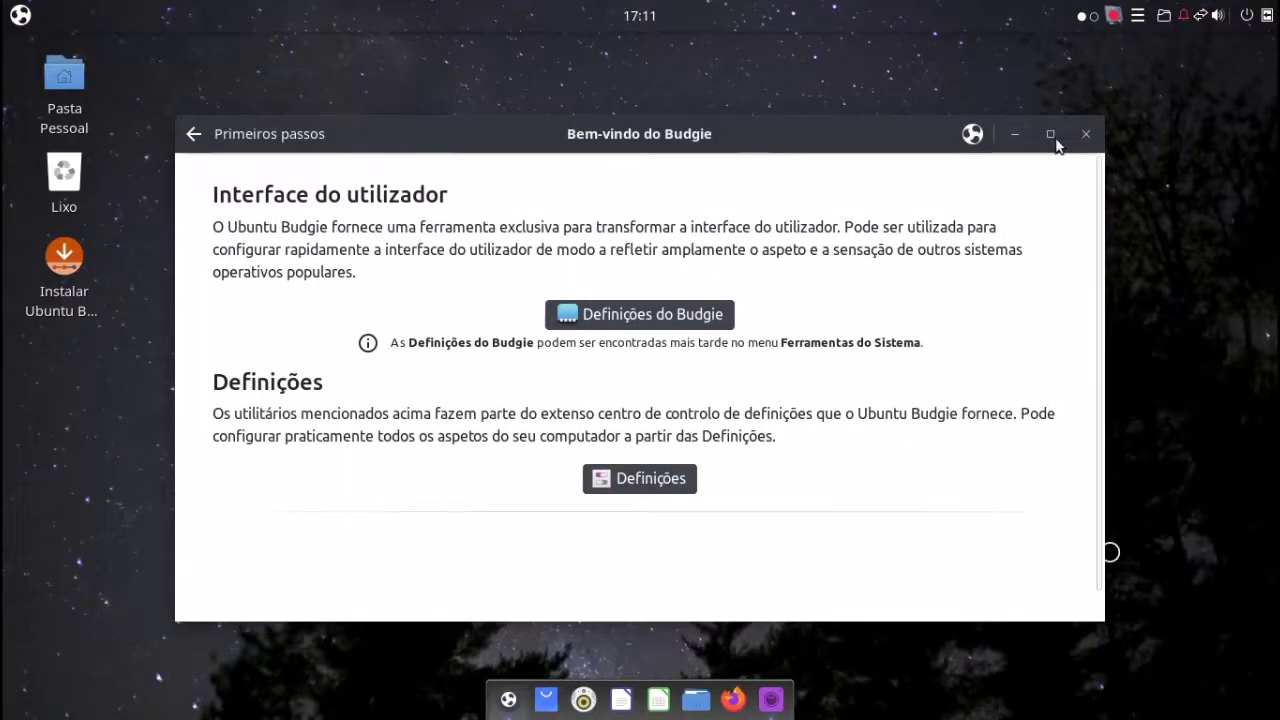
left_click(1085, 133)
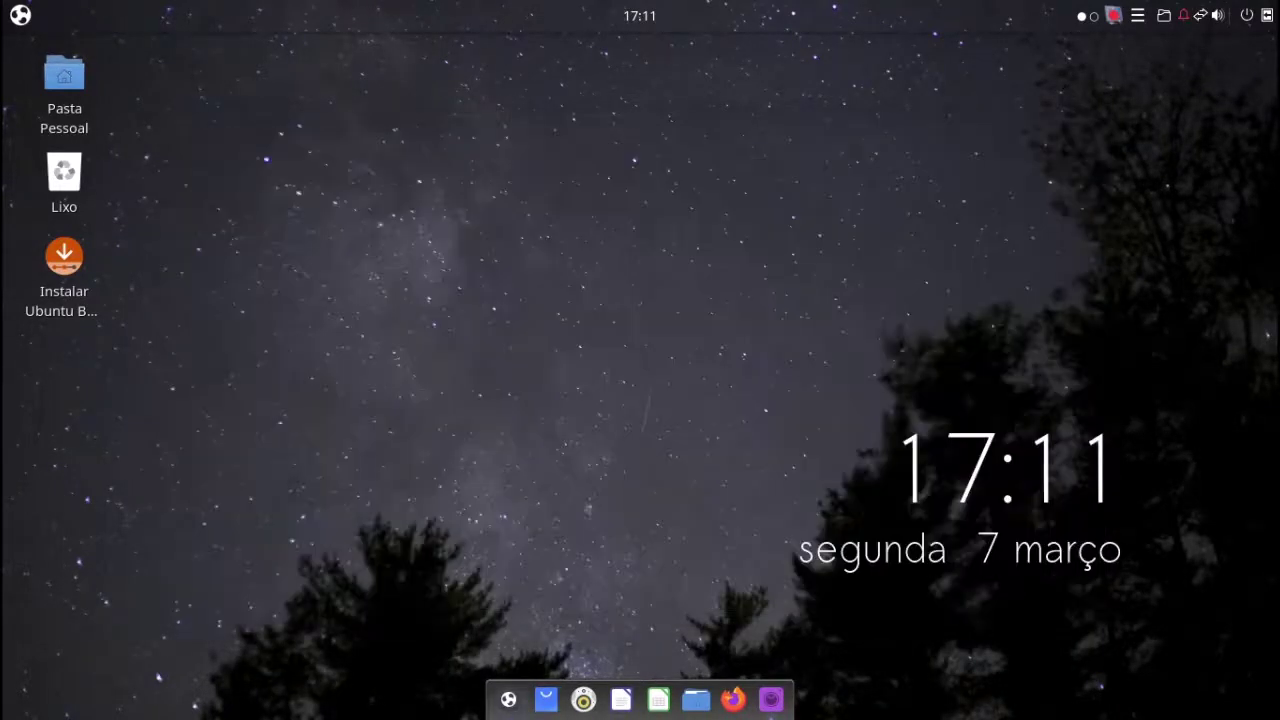
- Browse the application launcher and open Temas e Esquemas do Budgie
left_click(20, 15)
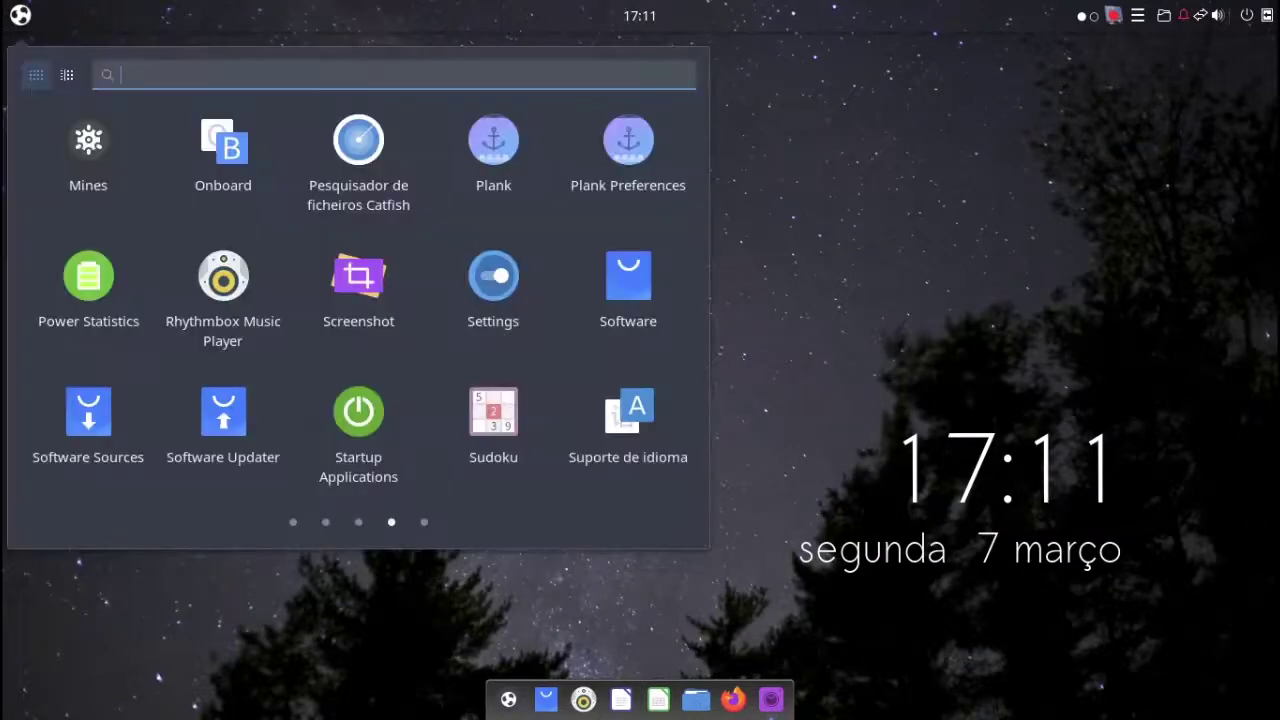
scroll(223, 286, "down", 1)
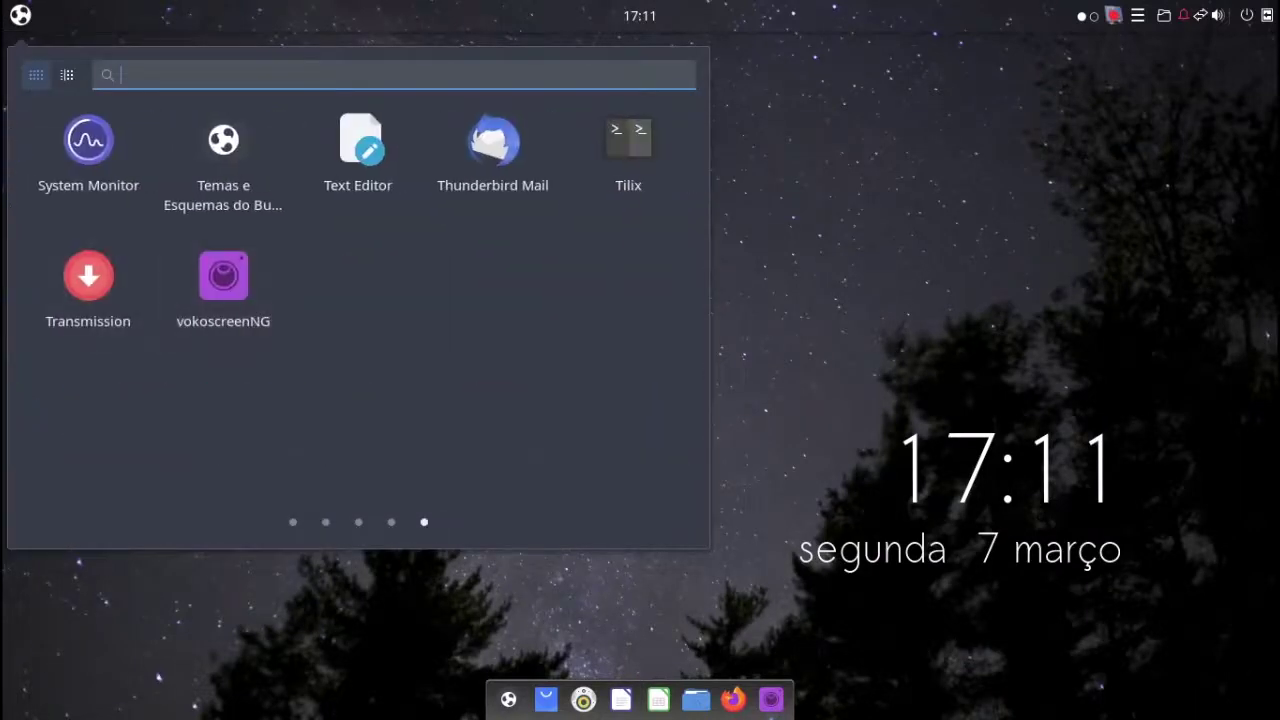
scroll(223, 286, "up", 1)
scroll(223, 286, "down", 1)
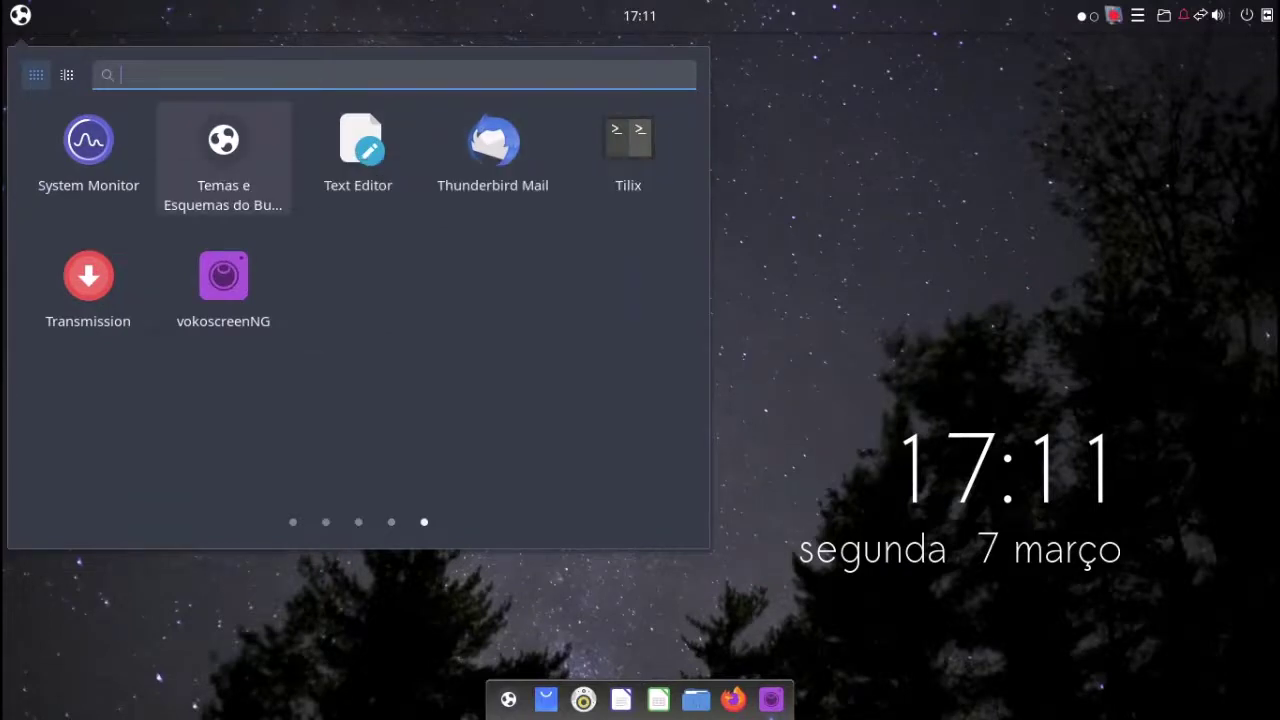
left_click(321, 245)
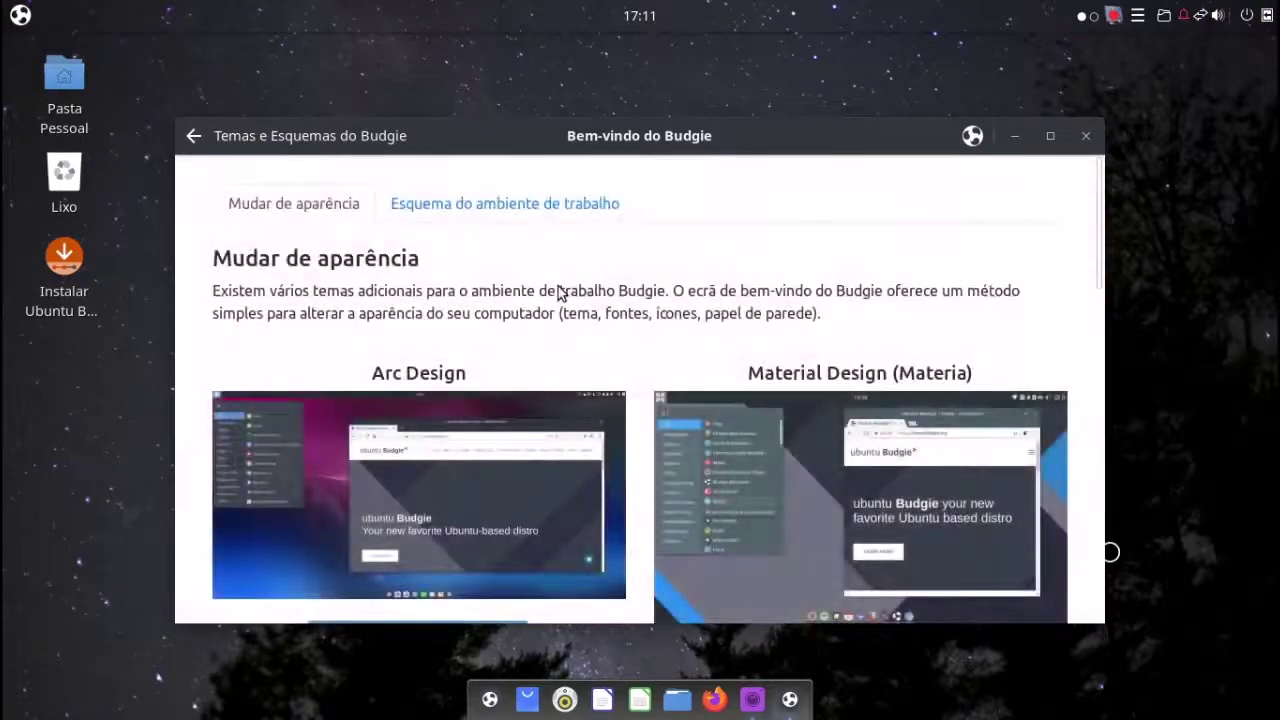
- Browse the themes under Mudar de aparência and install Material Design (Materia), accepting the third-party repository ppa:numix/ppa
scroll(560, 291, "down", 6)
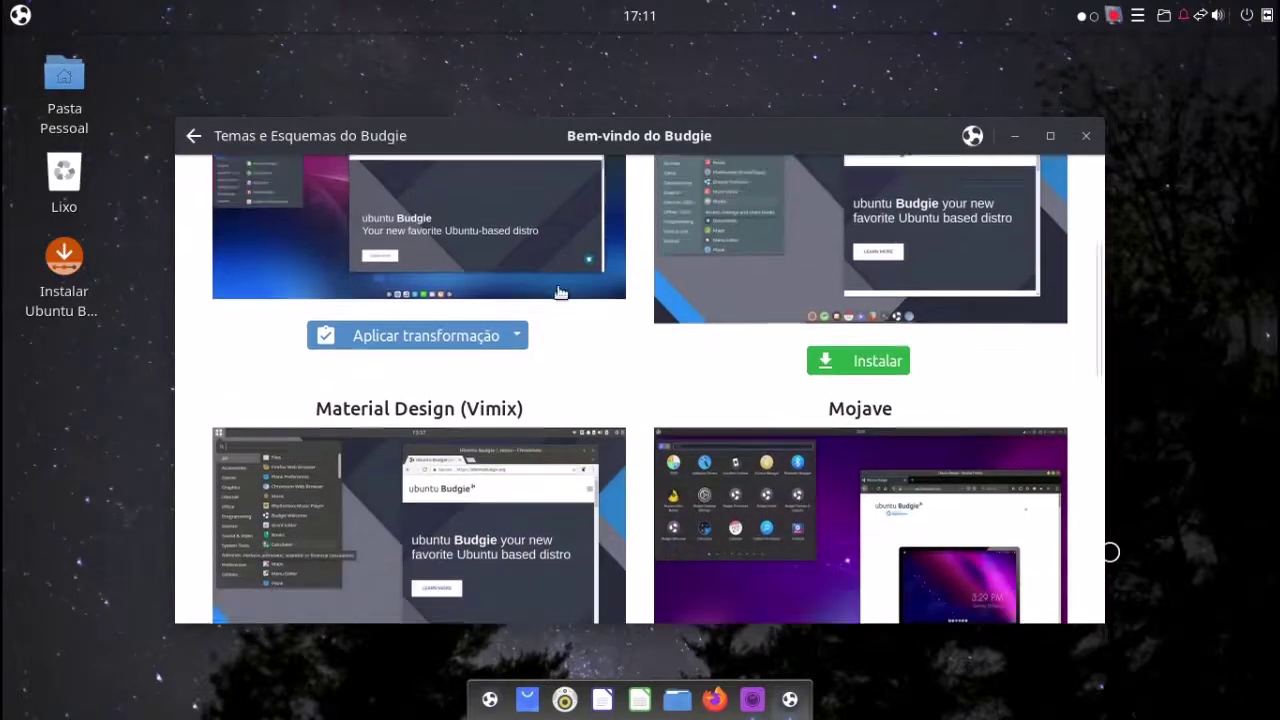
scroll(560, 291, "down", 10)
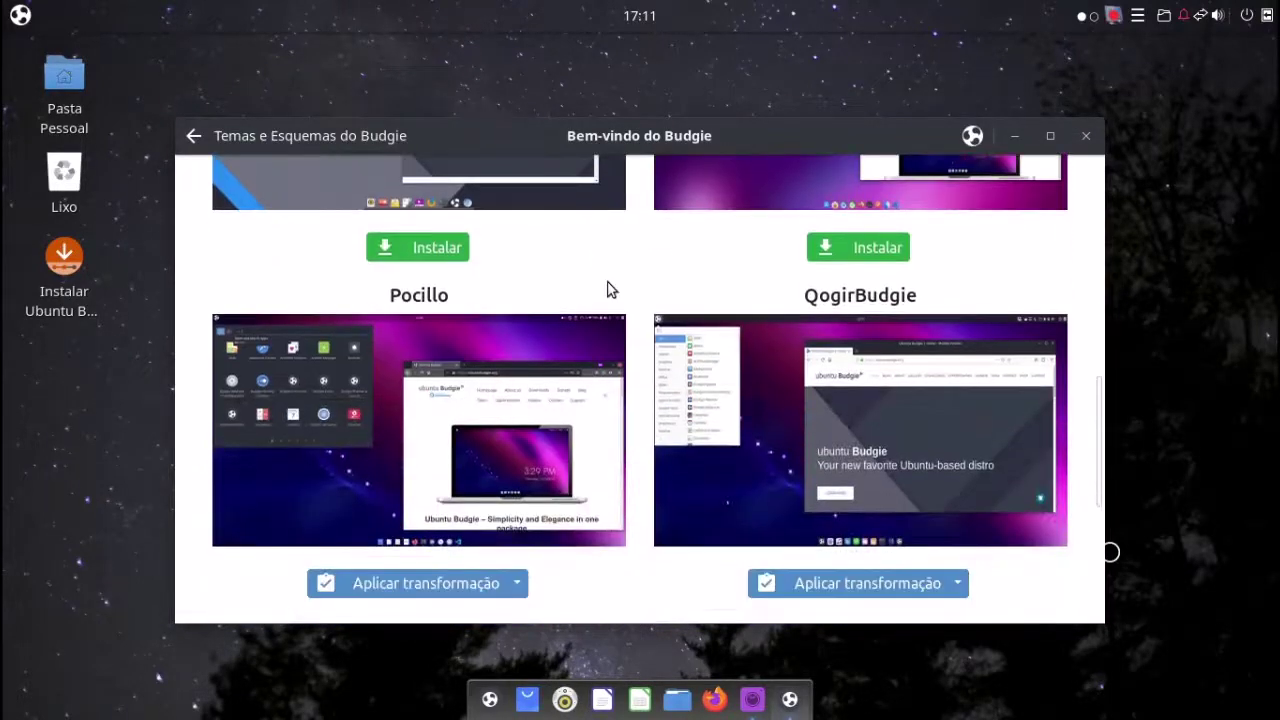
scroll(607, 289, "down", 8)
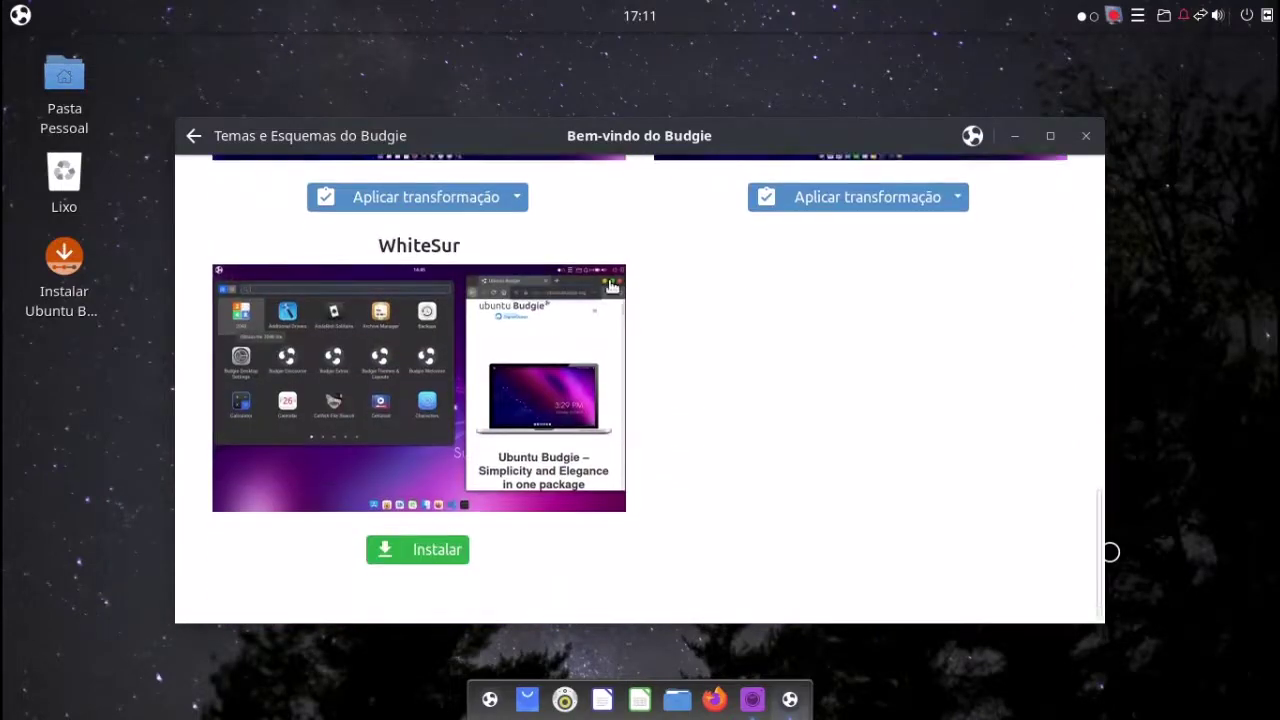
scroll(611, 287, "up", 10)
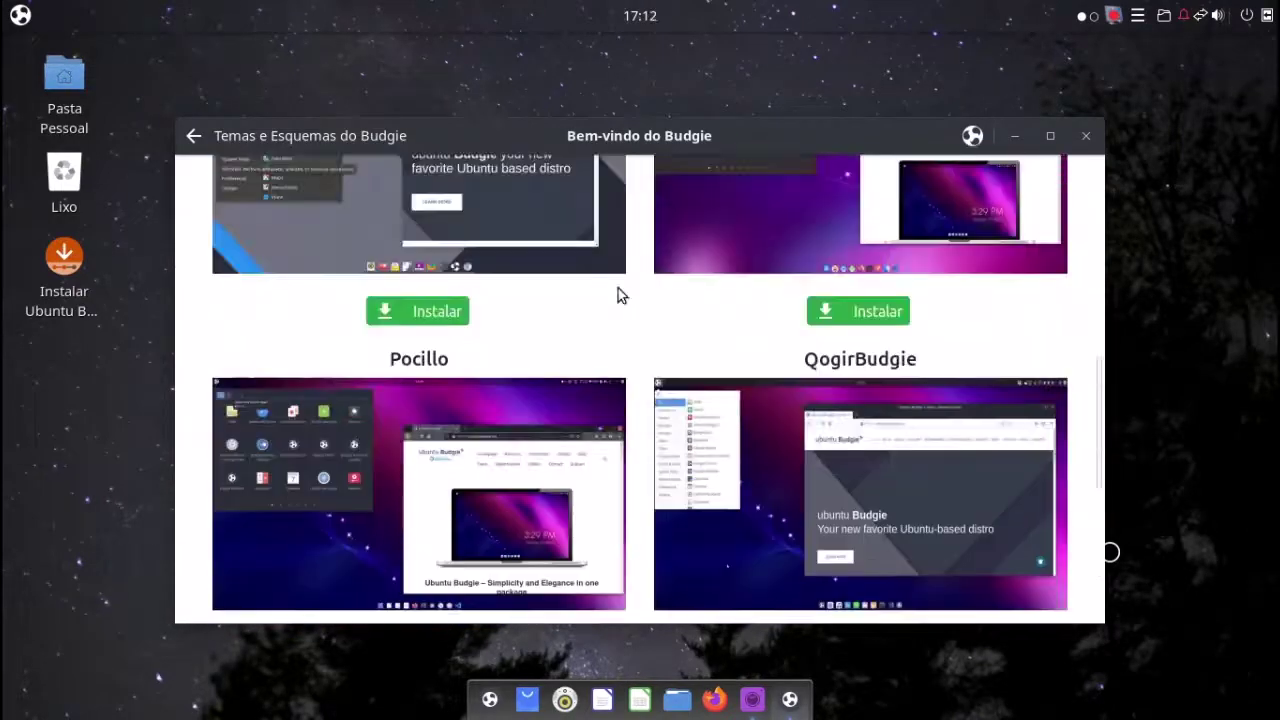
scroll(617, 290, "up", 8)
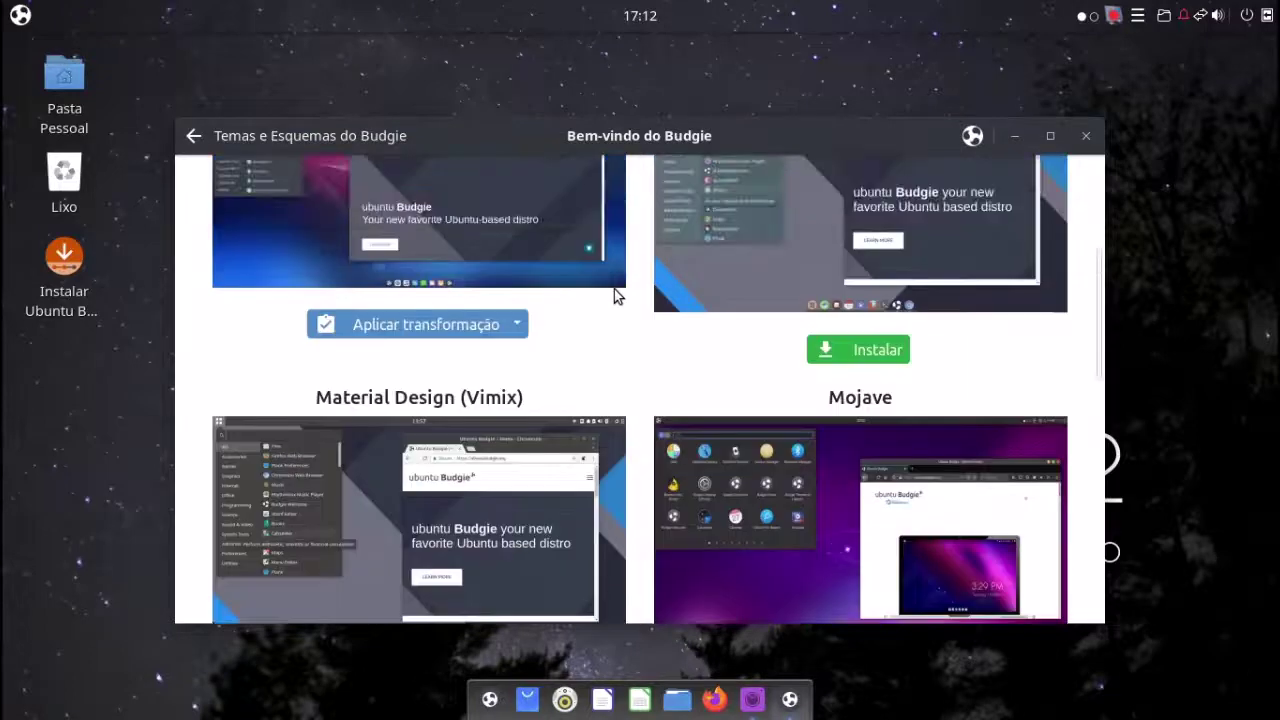
scroll(614, 289, "up", 2)
scroll(687, 296, "down", 2)
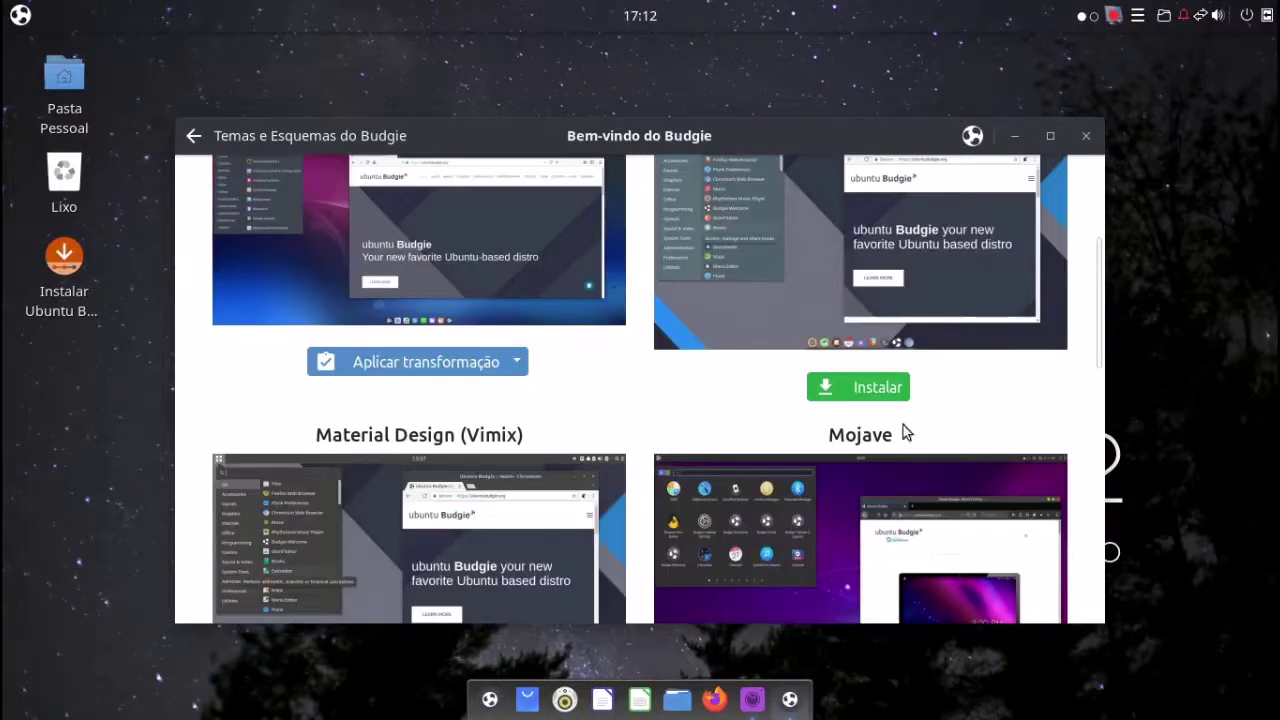
left_click(898, 387)
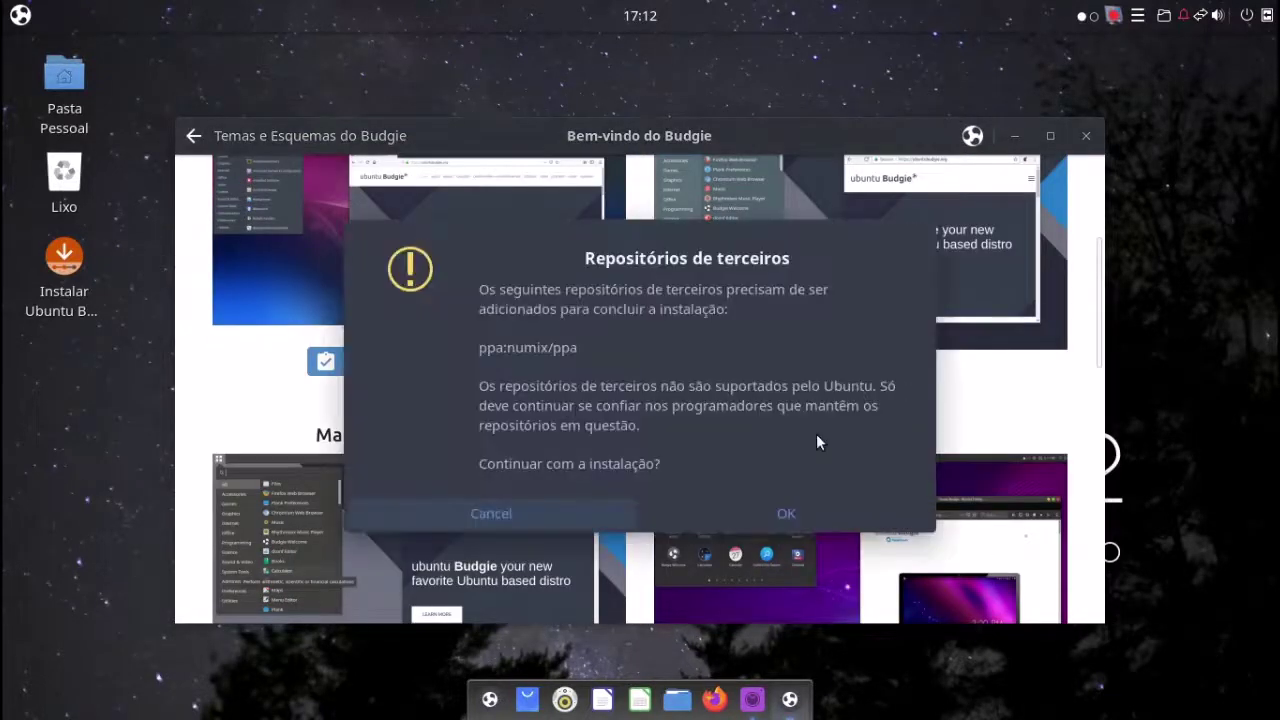
left_click(762, 508)
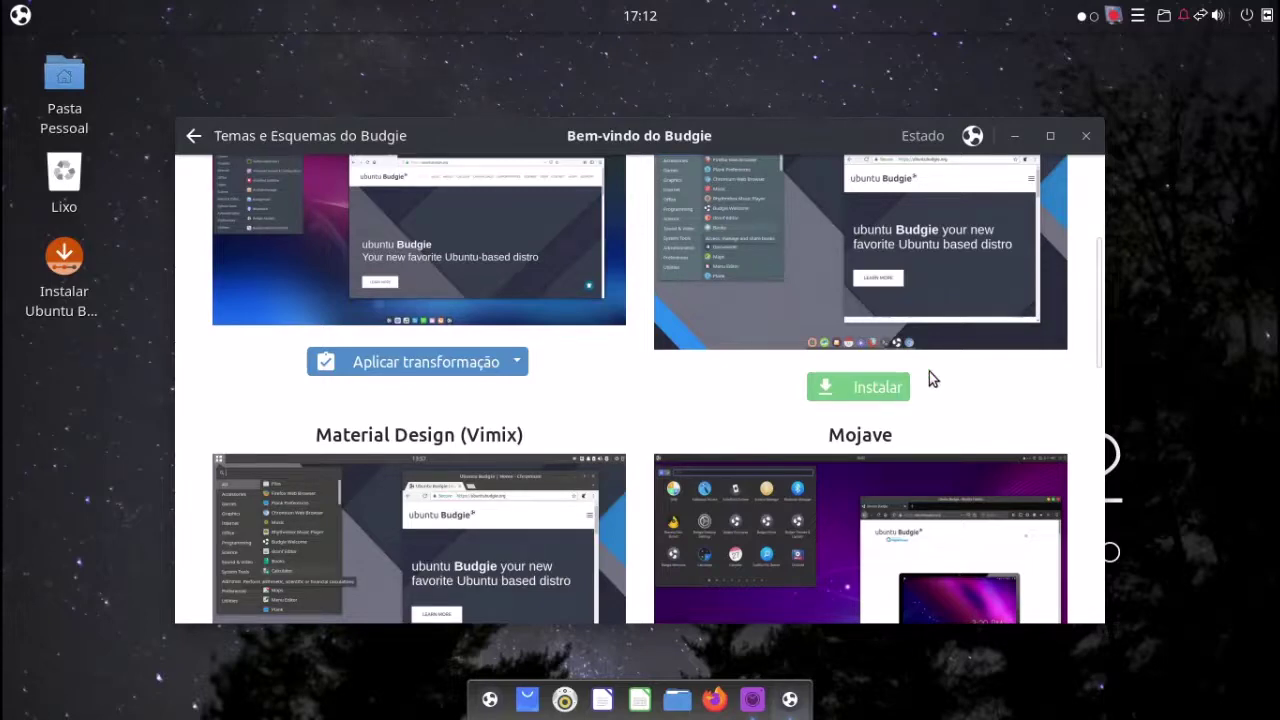
- Inspect the top panel's tray, quick notes, notification, network and sound applets, and open the power menu
left_click(1199, 15)
left_click(1114, 15)
left_click(1116, 16)
left_click(1096, 24)
left_click(1138, 16)
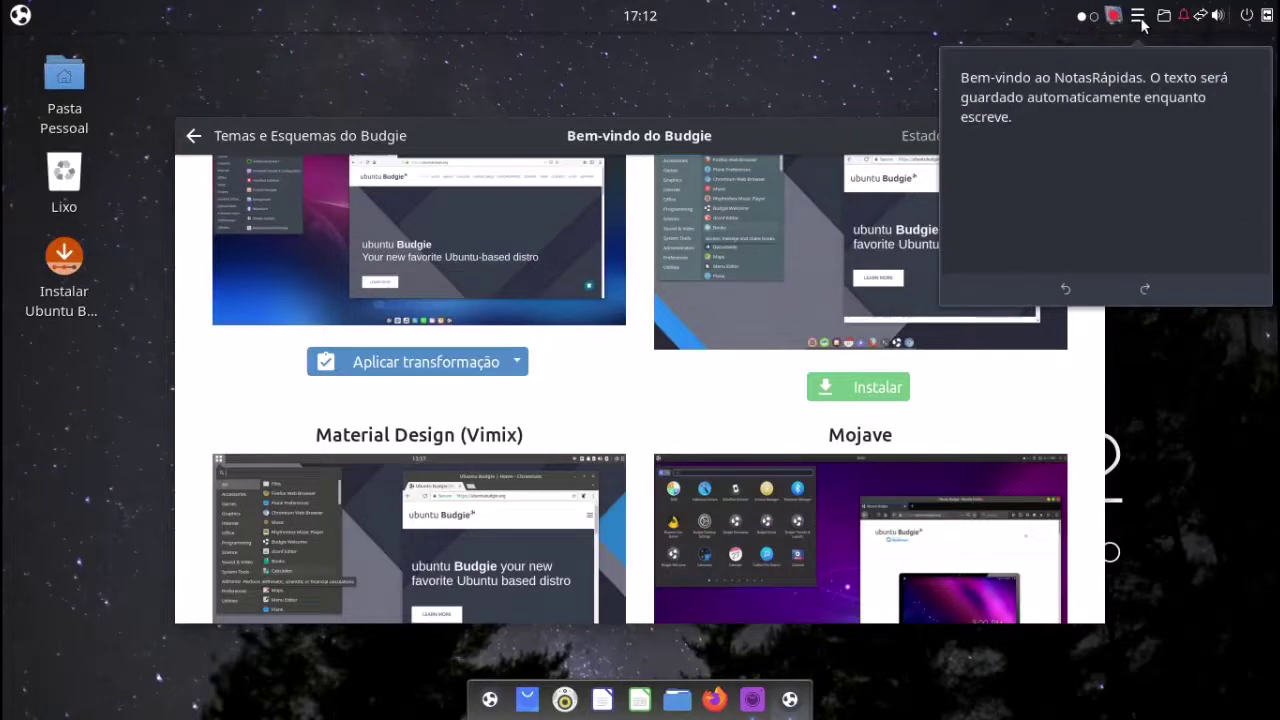
left_click(1193, 25)
left_click(1203, 25)
left_click(1218, 27)
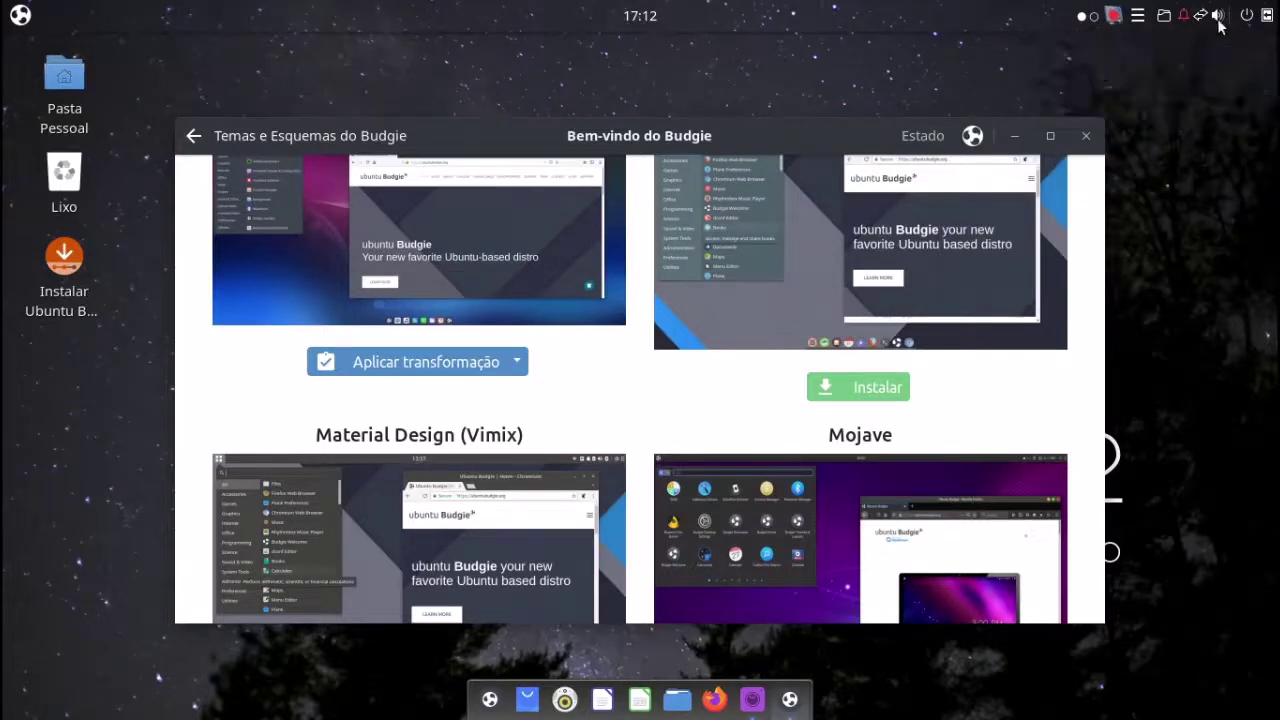
left_click(1245, 18)
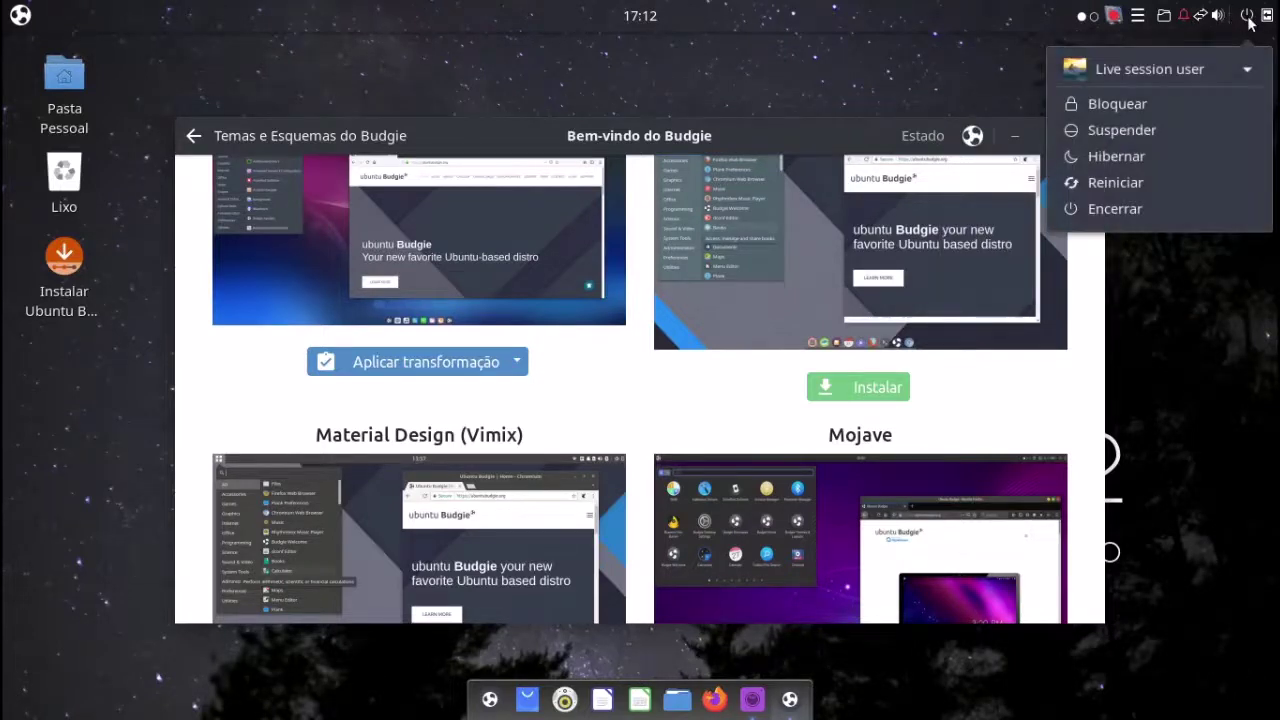
- View the Mini-aplicações sidebar, advance its calendar from March to July 2022, and close the sidebar
left_click(1263, 20)
left_click(1265, 25)
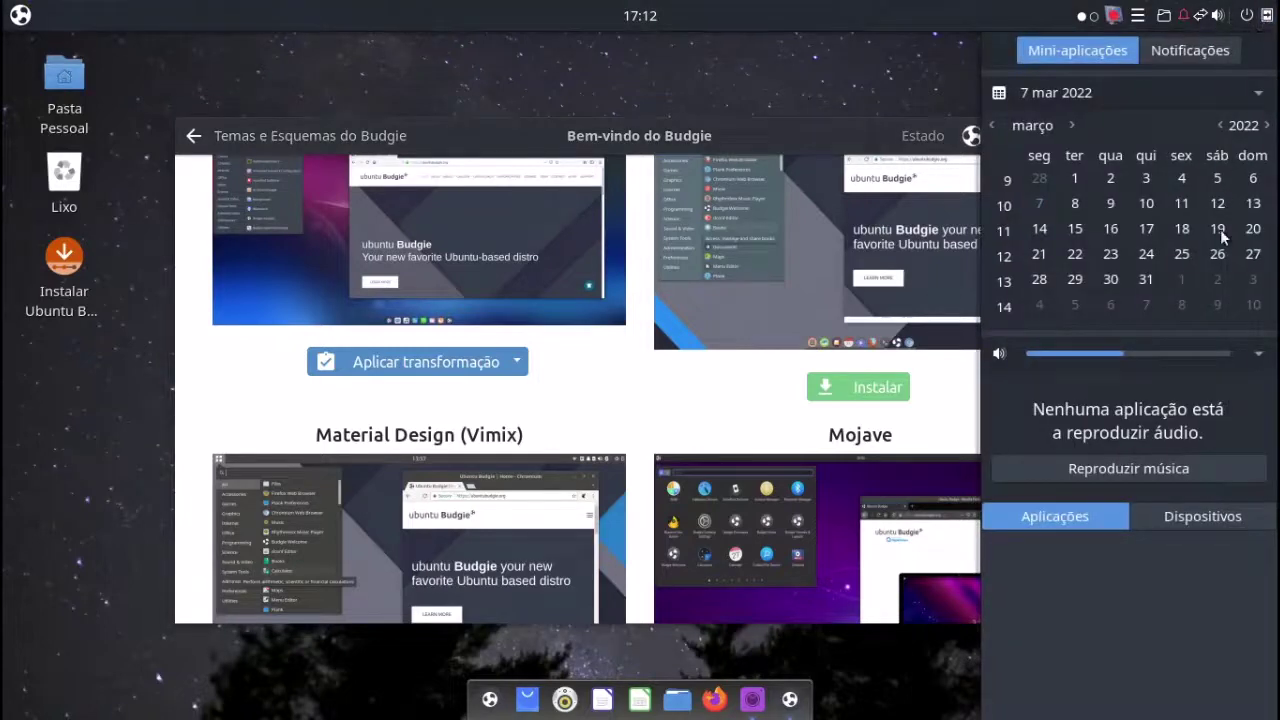
scroll(1132, 303, "down", 1)
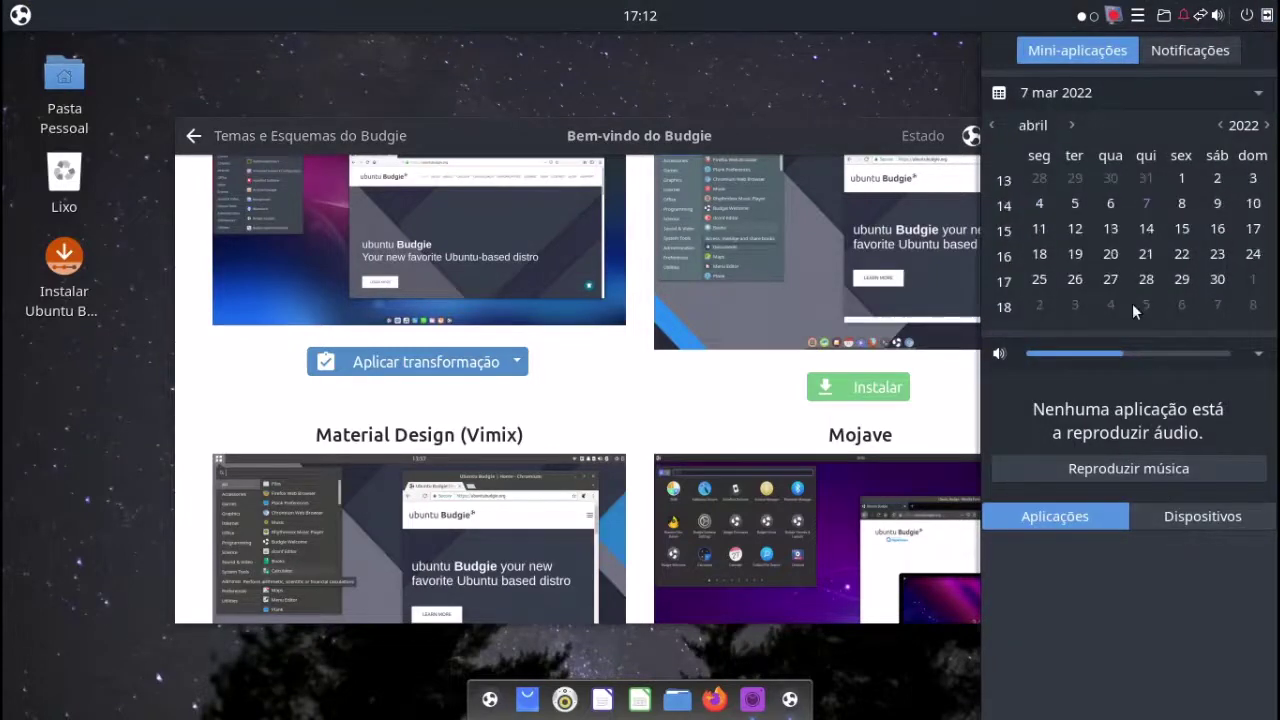
scroll(1132, 304, "down", 3)
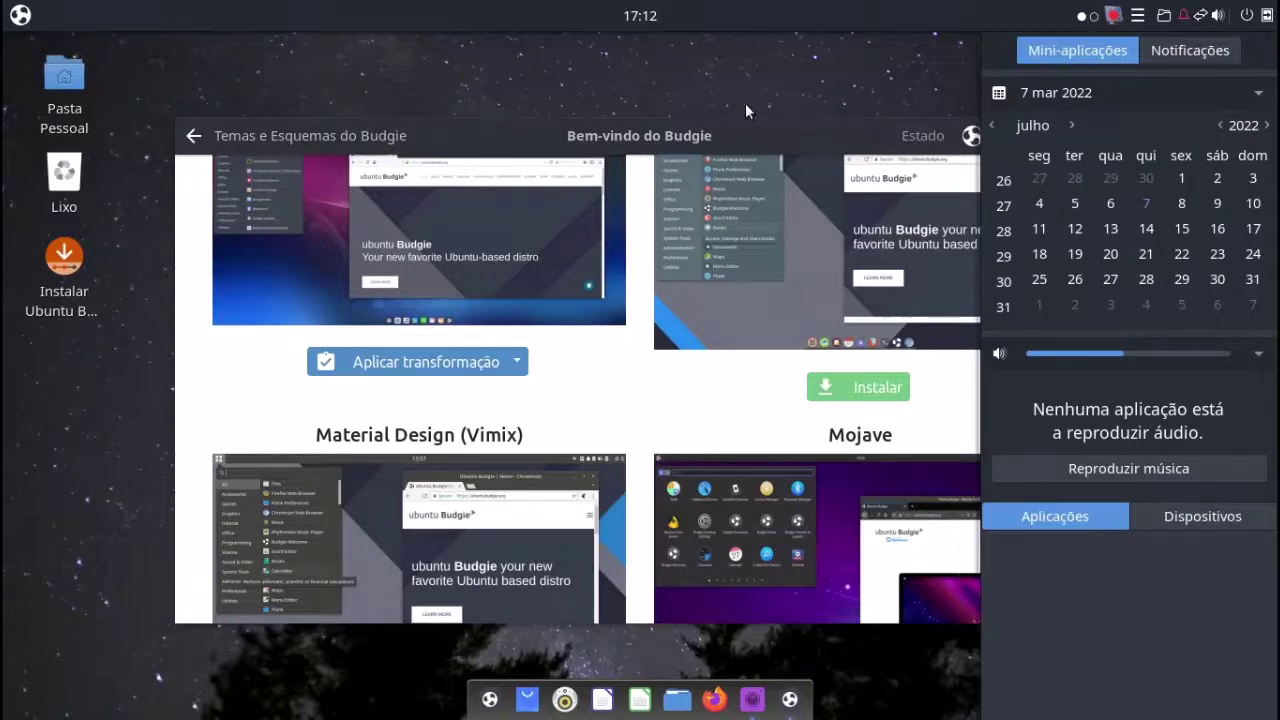
left_click(722, 69)
- Install the Mojave theme, accepting the repository ppa:ubuntubudgie/backports, and apply the Material Design (Materia) makeover
scroll(915, 460, "down", 1)
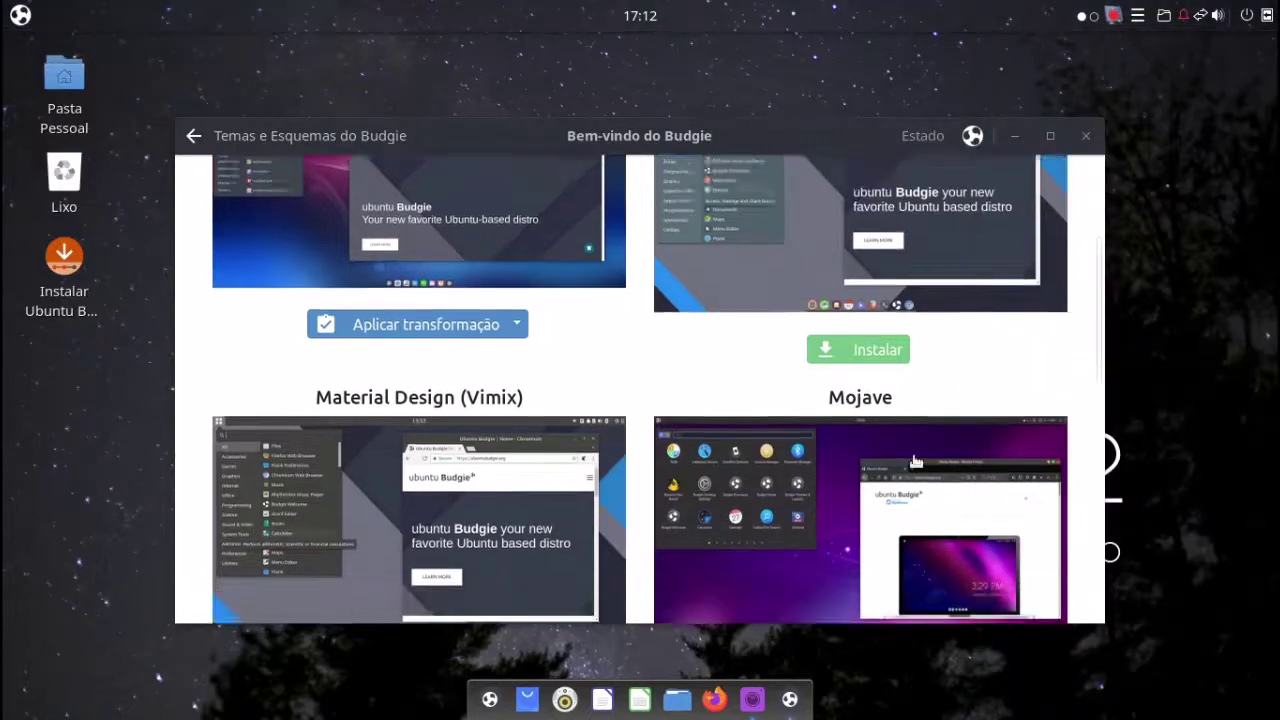
scroll(866, 430, "down", 2)
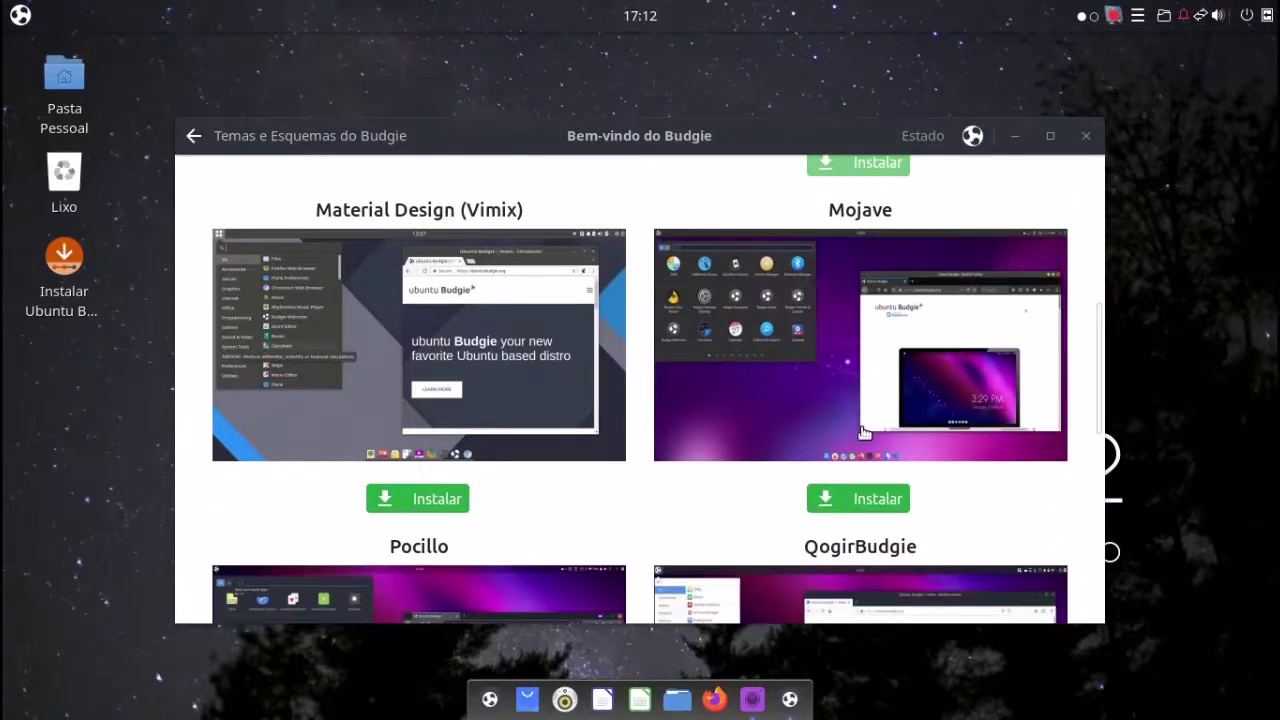
scroll(865, 432, "up", 2)
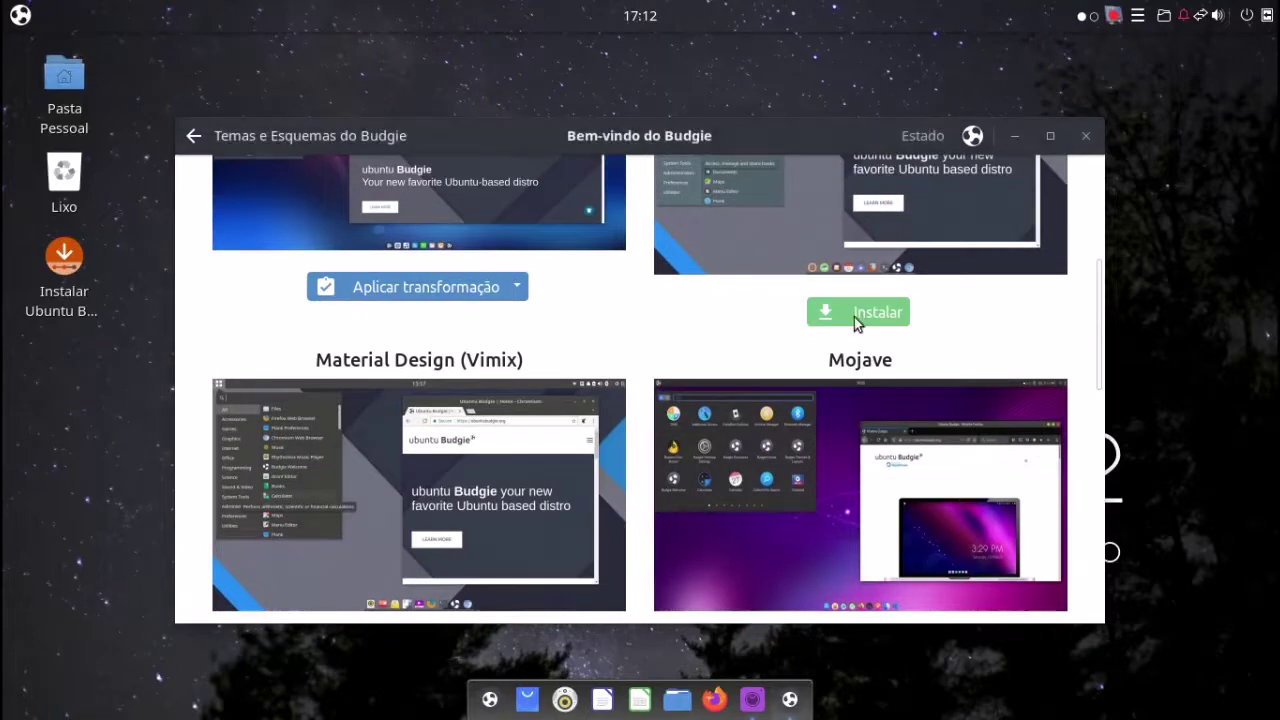
scroll(857, 323, "down", 1)
scroll(832, 404, "up", 4)
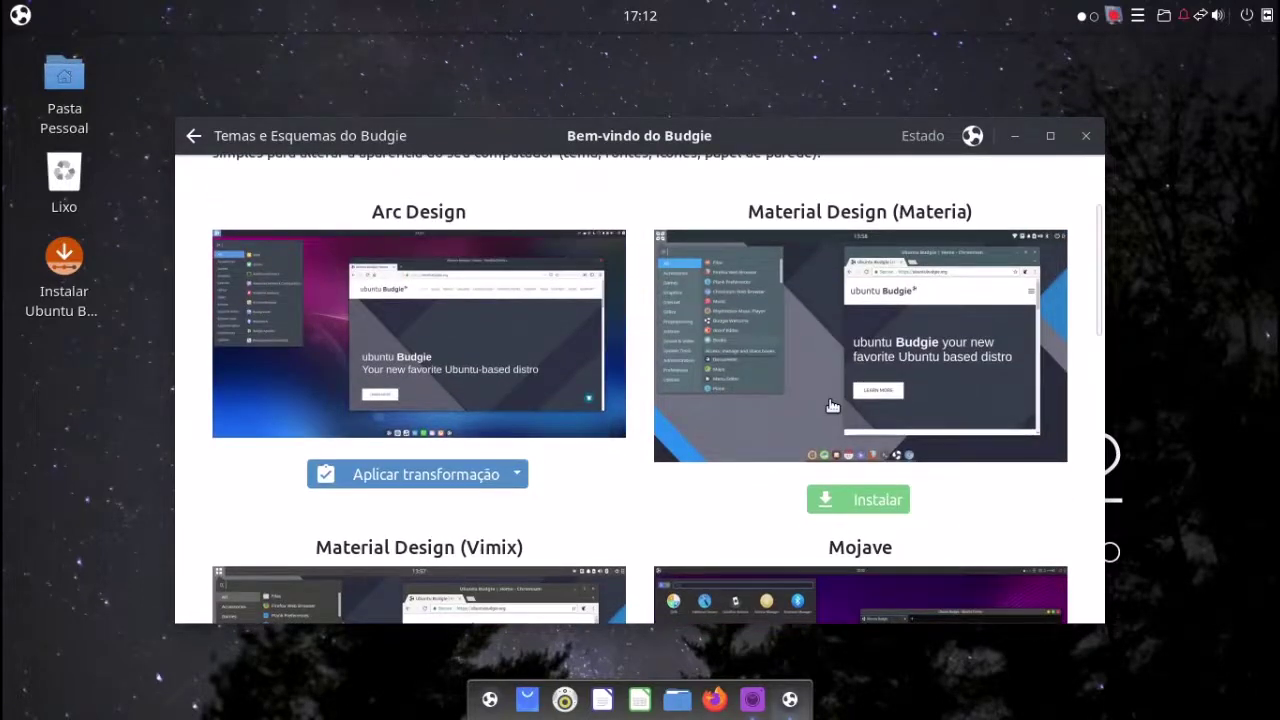
scroll(832, 405, "down", 4)
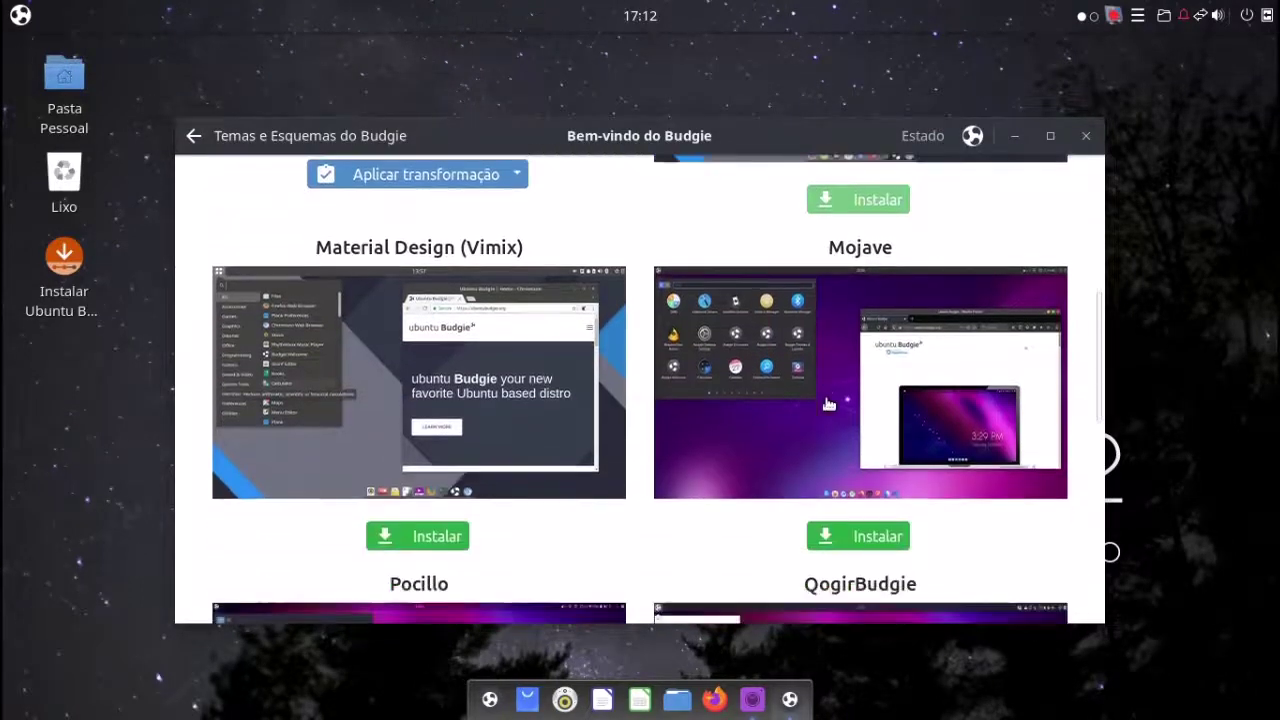
left_click(840, 538)
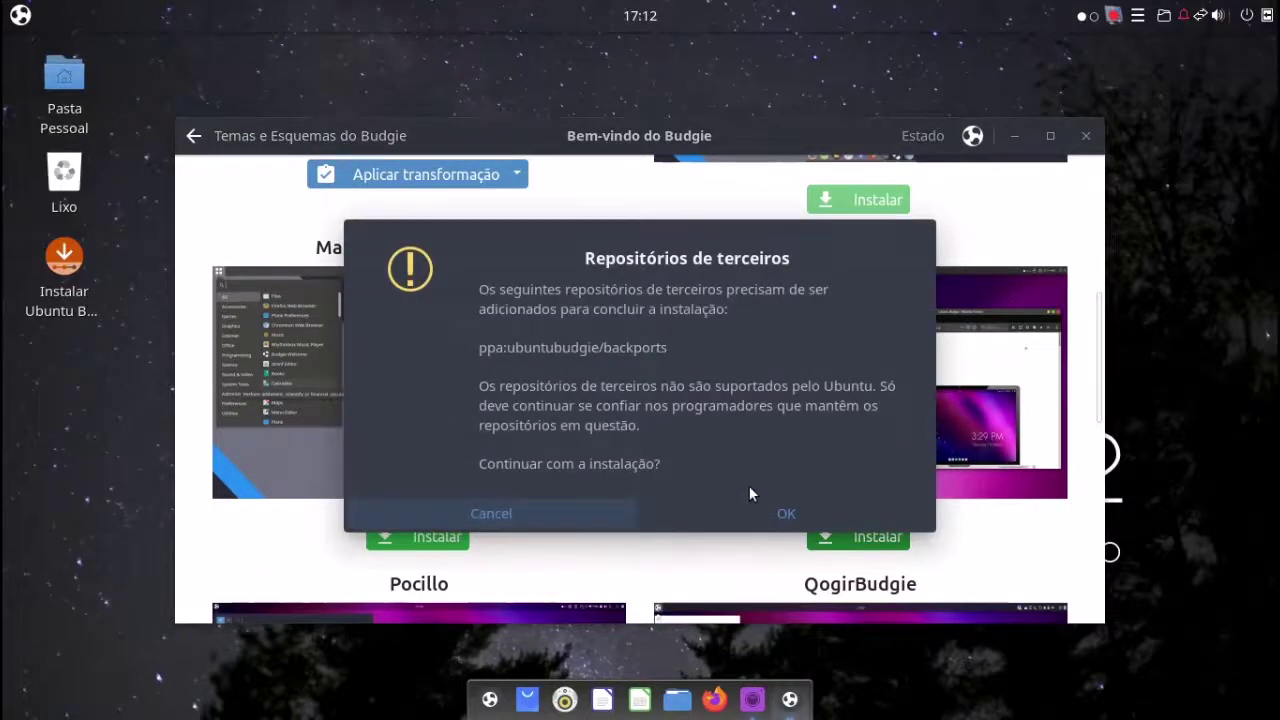
left_click(790, 513)
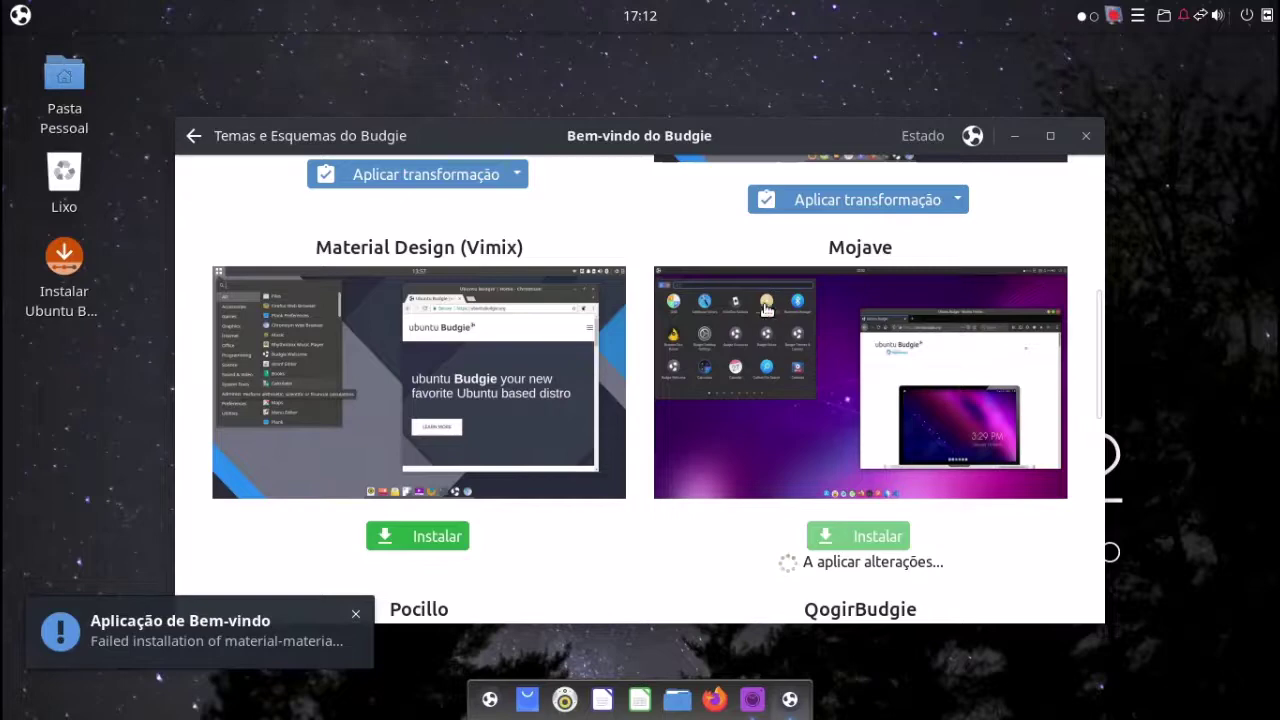
left_click(825, 205)
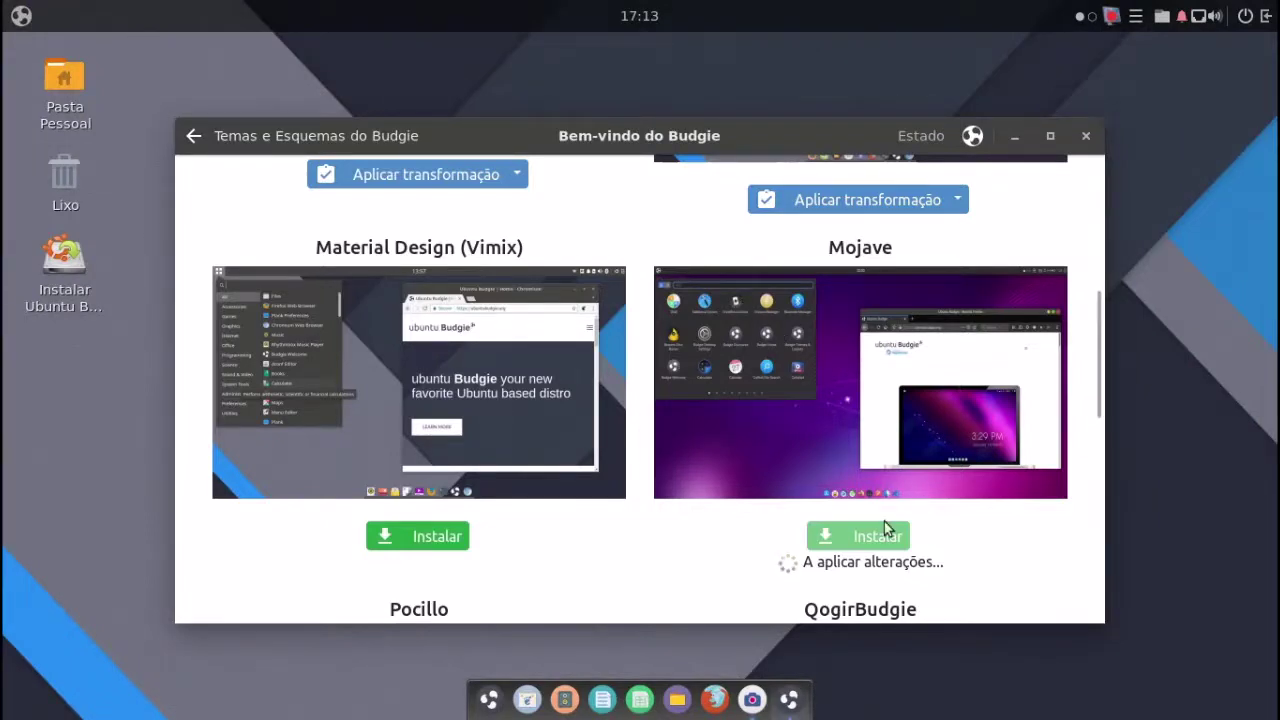
- Look over the launcher's application icons under the applied theme, and close the Bem-vindo do Budgie window
left_click(21, 16)
scroll(184, 513, "up", 1)
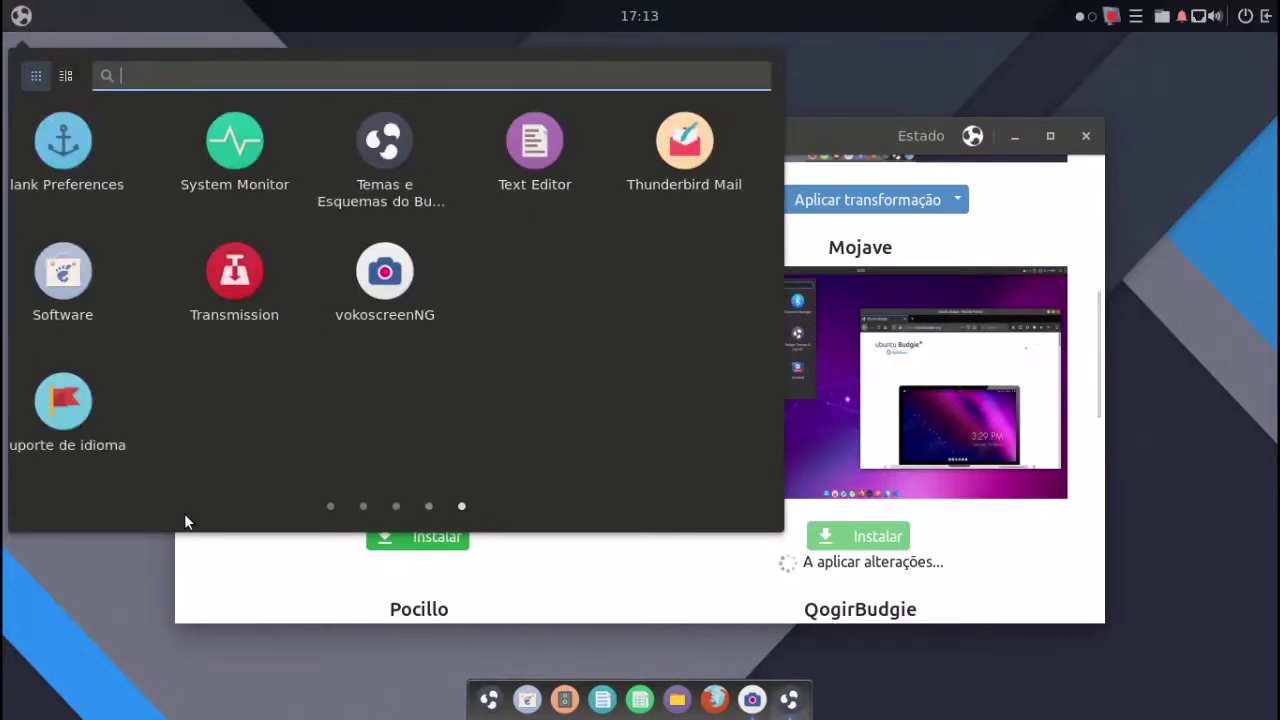
scroll(195, 406, "up", 1)
scroll(196, 408, "down", 1)
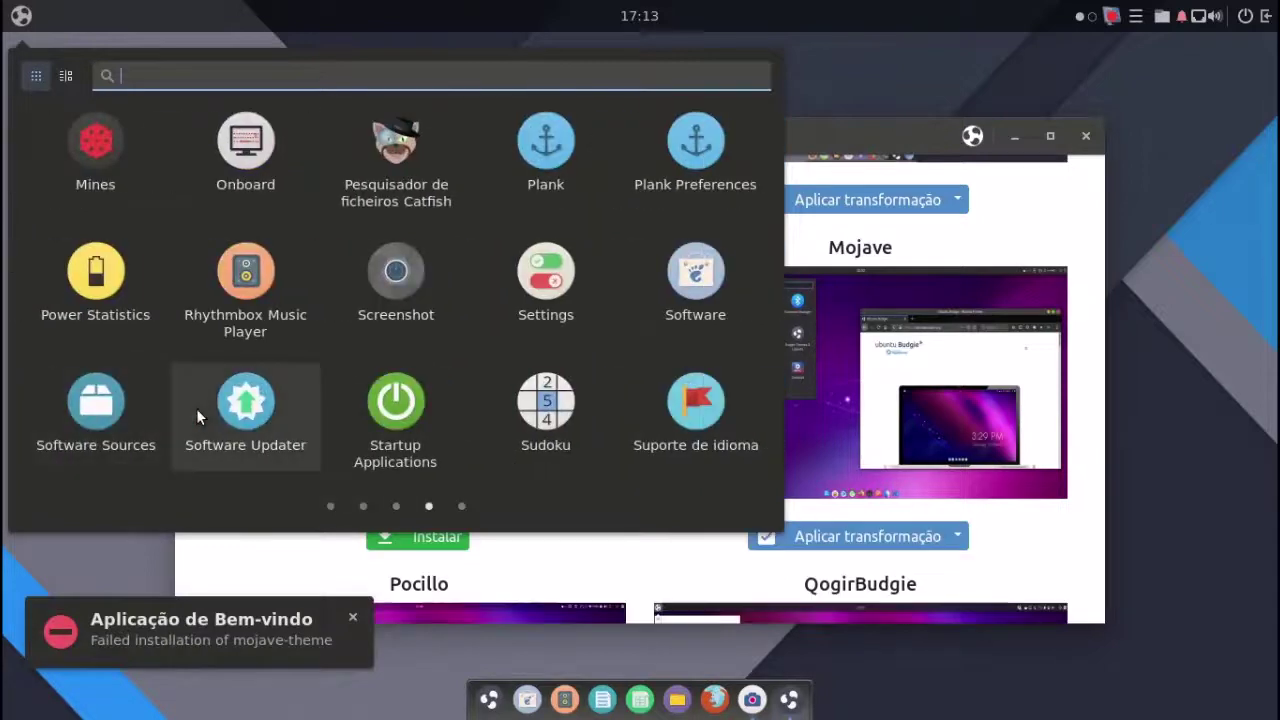
left_click(298, 712)
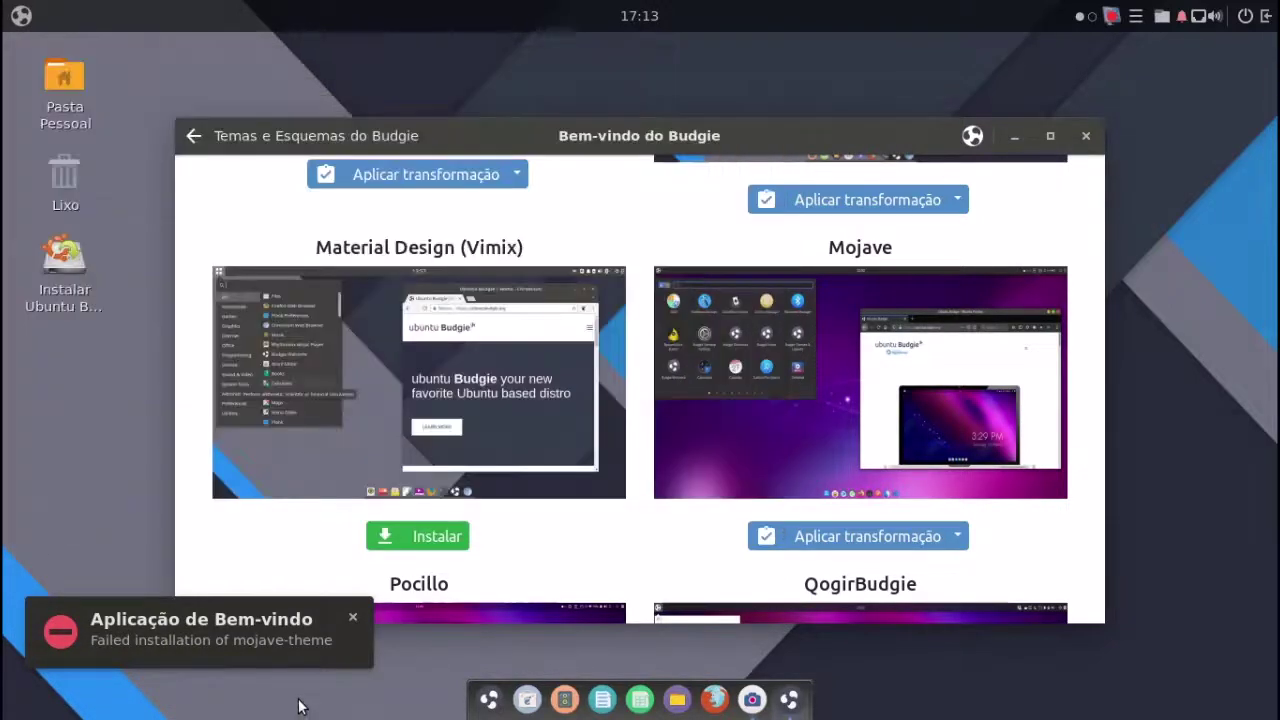
left_click(1089, 136)
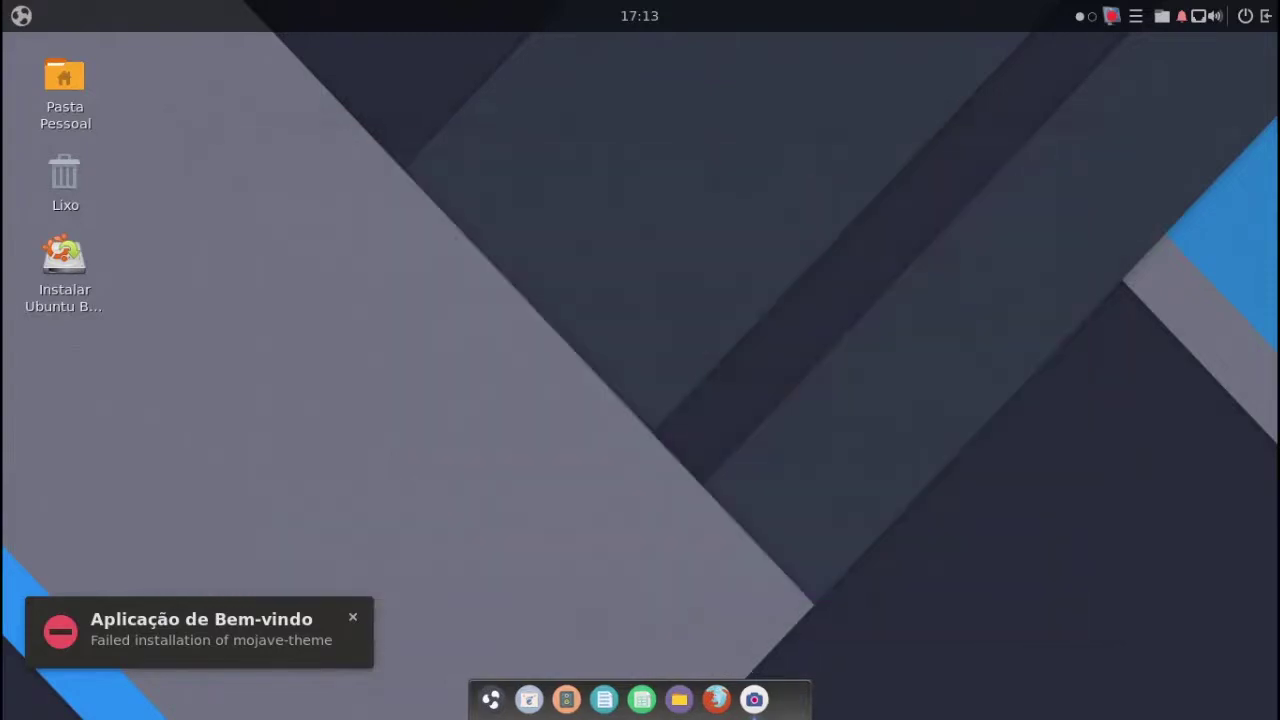
- Open Software Sources from the application launcher and close it again
key("super")
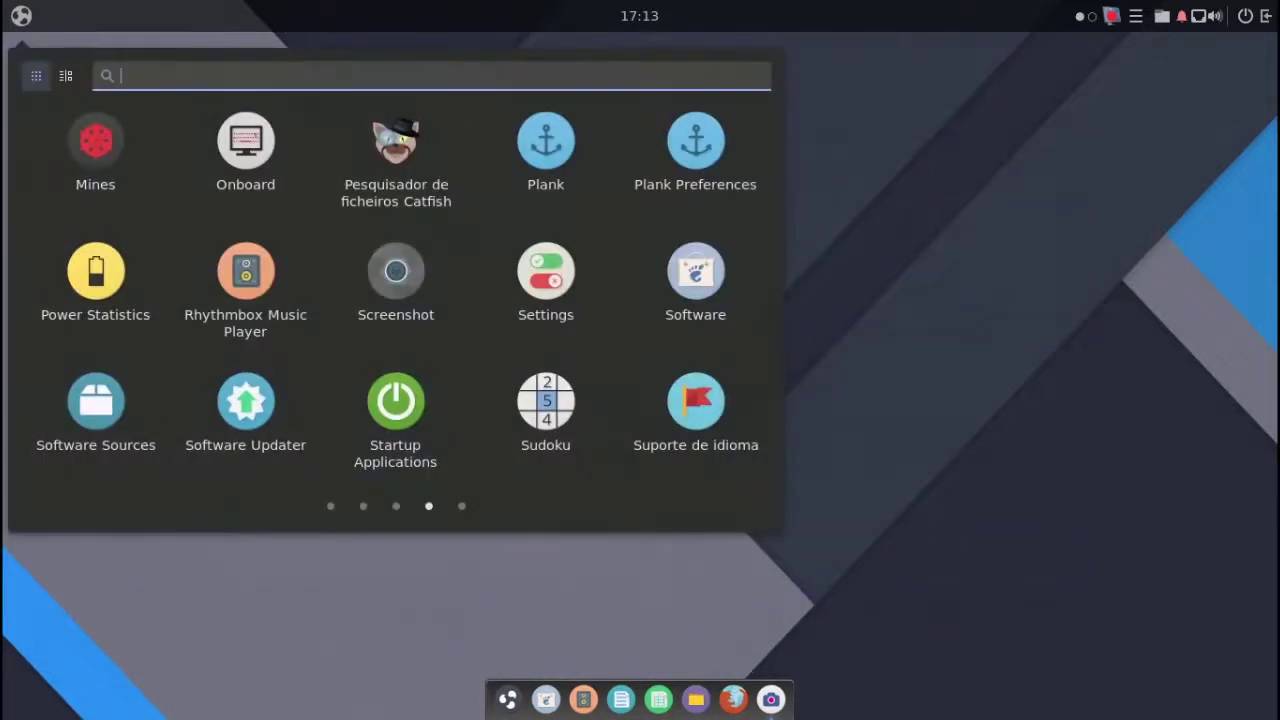
key("Right")
key("Right")
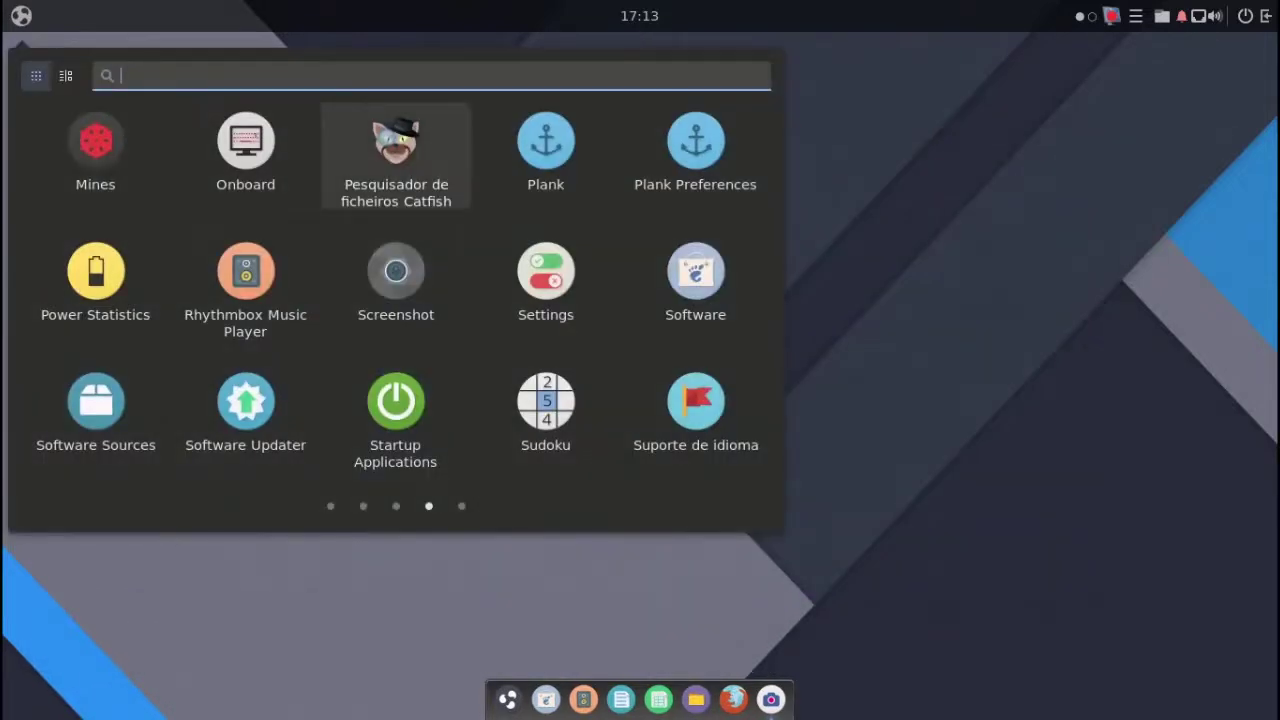
key("Page_Down")
key("Page_Up")
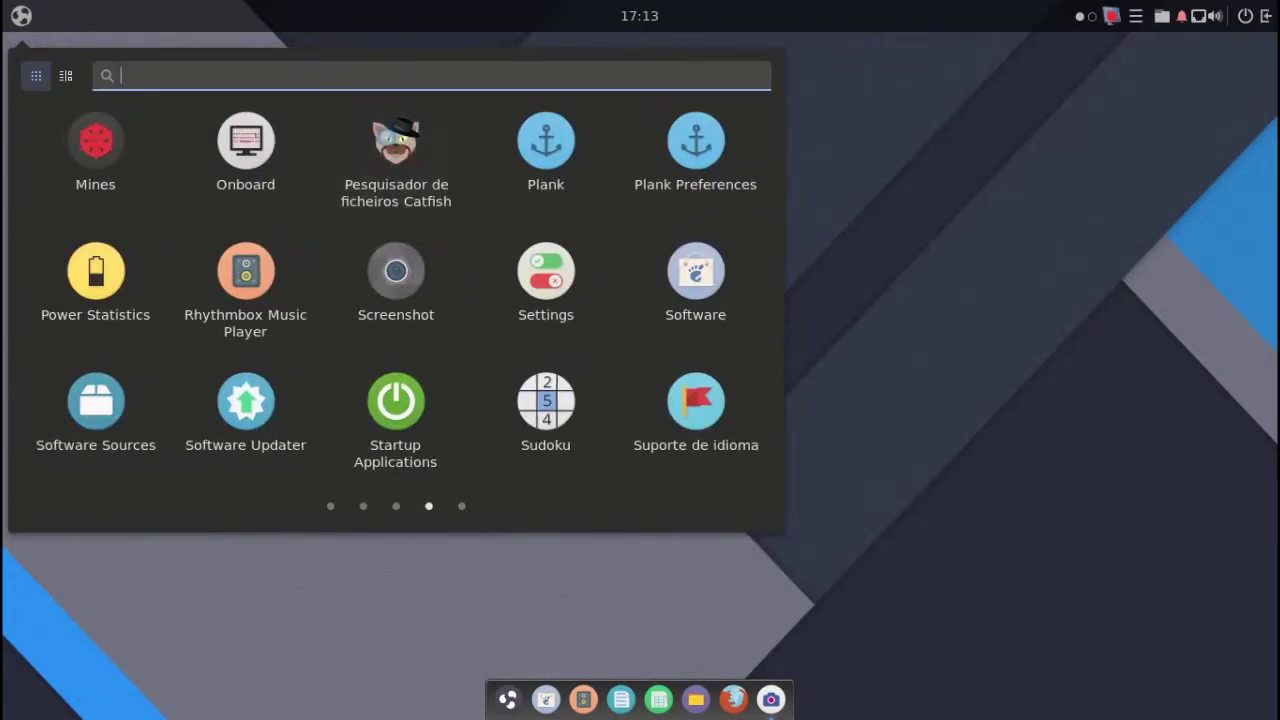
key("Down")
key("Down")
key("Left")
key("Left")
key("Right")
key("Left")
key("Return")
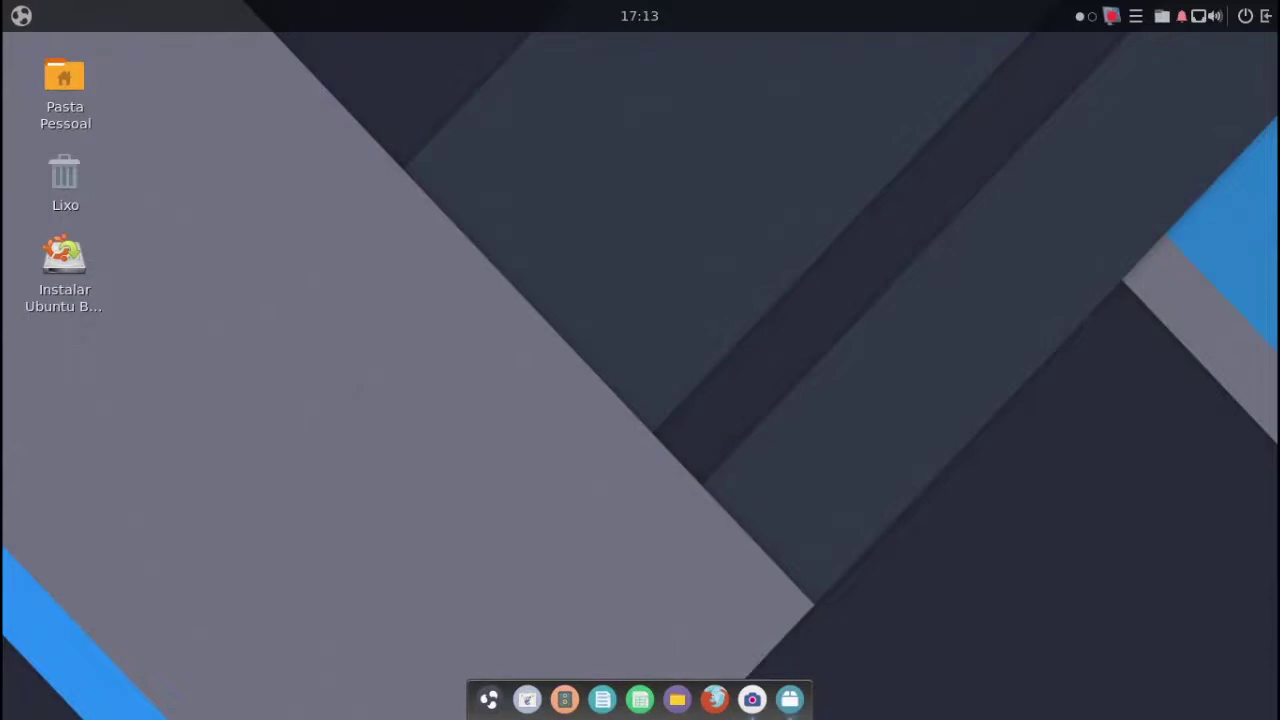
key("alt+F4")
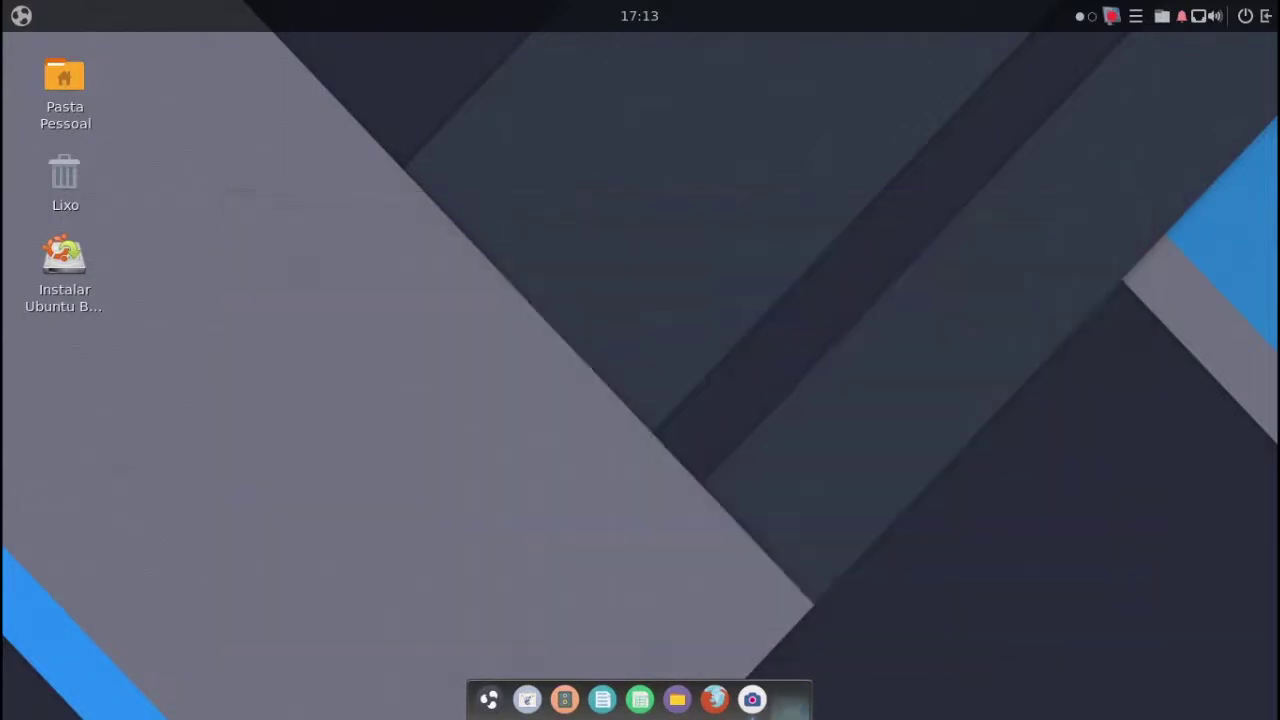
- Reopen Temas e Esquemas do Budgie from the application launcher
key("super")
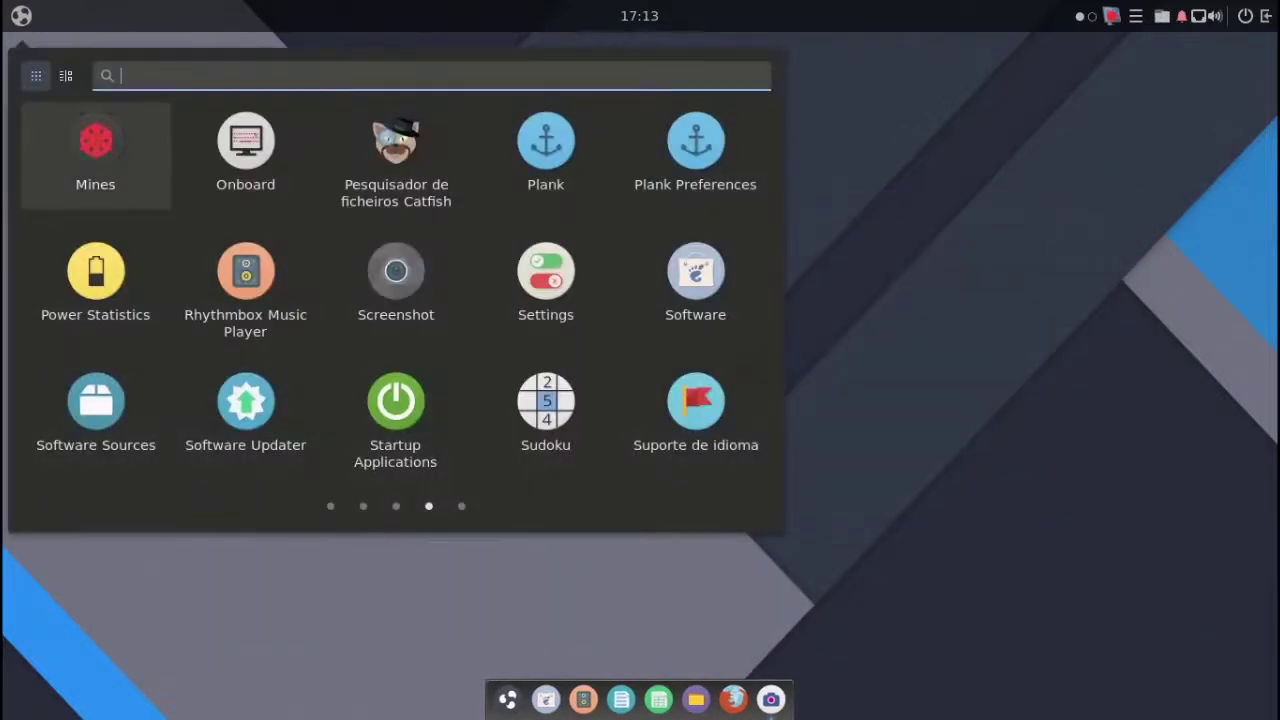
scroll(545, 285, "down", 1)
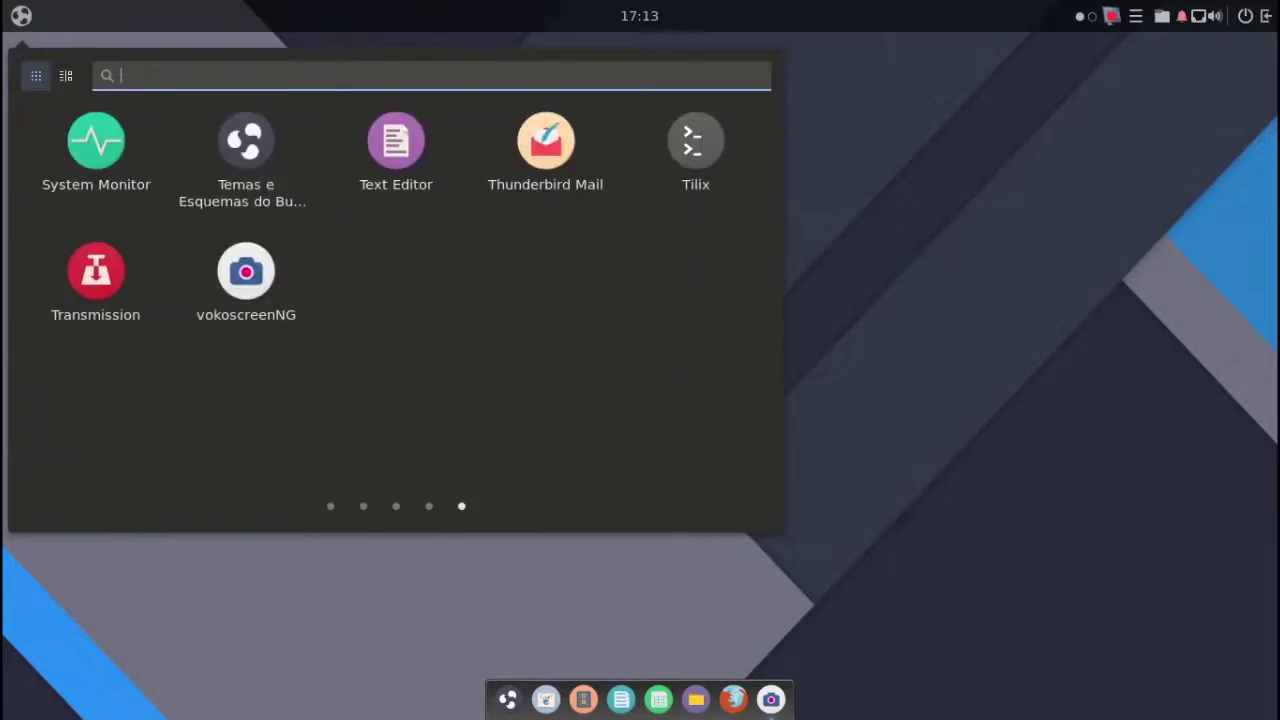
left_click(246, 145)
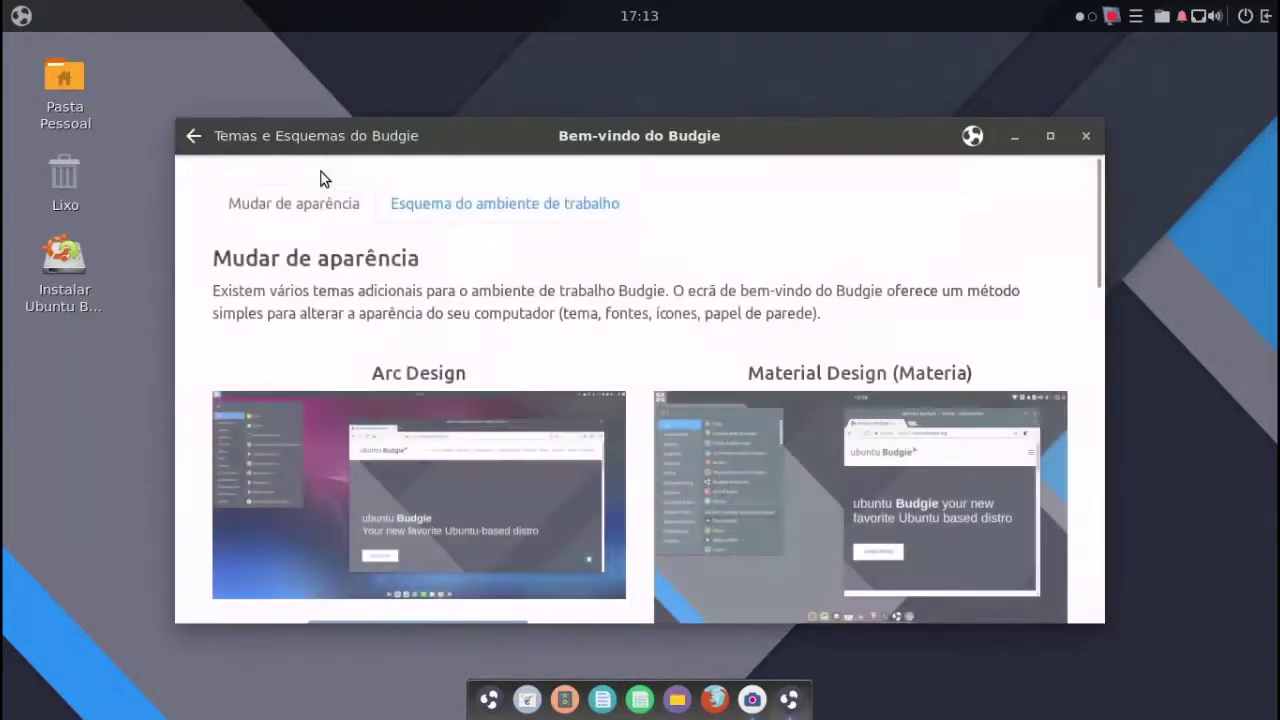
- Look through all the layouts under Esquema do ambiente de trabalho, down to Cupertino, and close the window
left_click(437, 211)
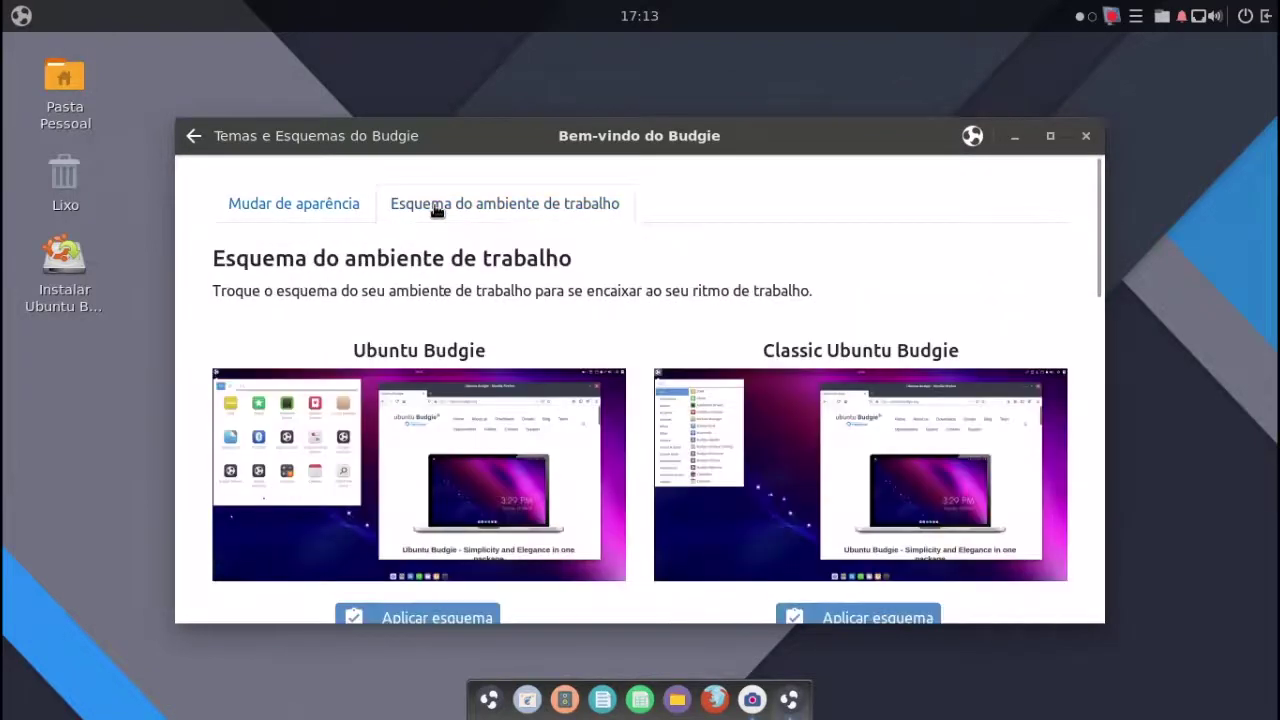
scroll(440, 225, "down", 5)
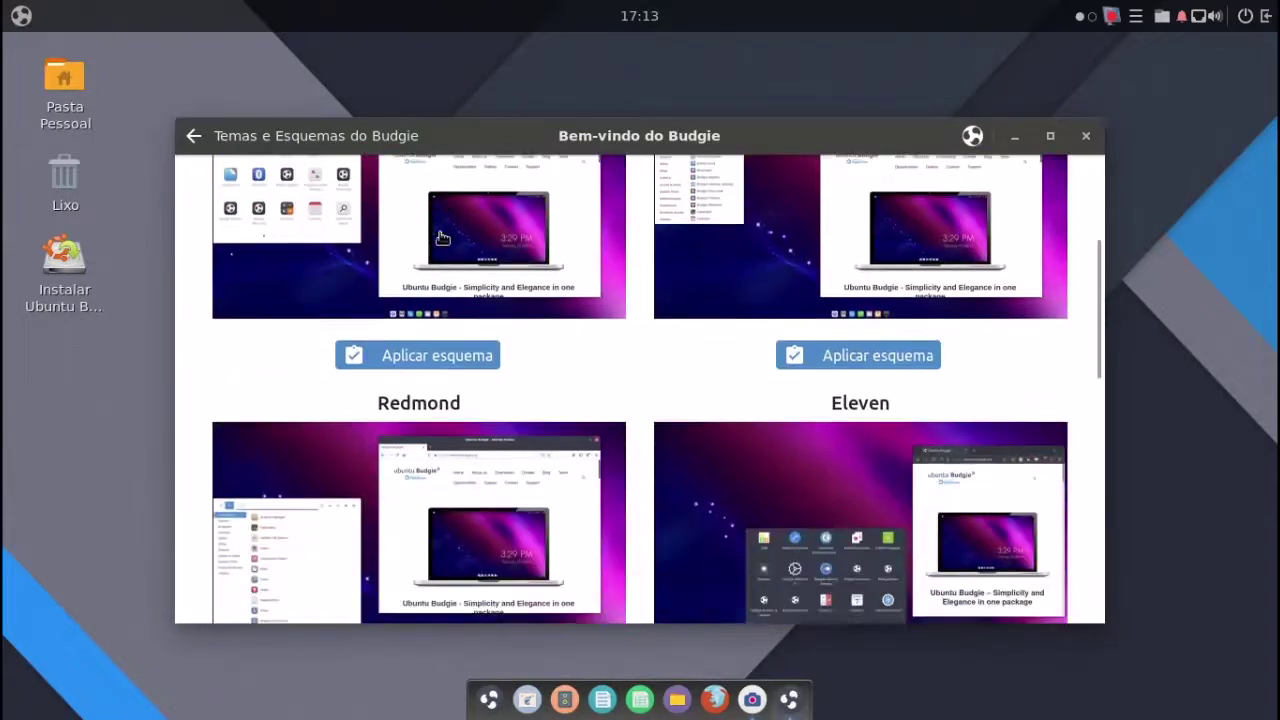
scroll(442, 237, "up", 2)
scroll(442, 237, "down", 6)
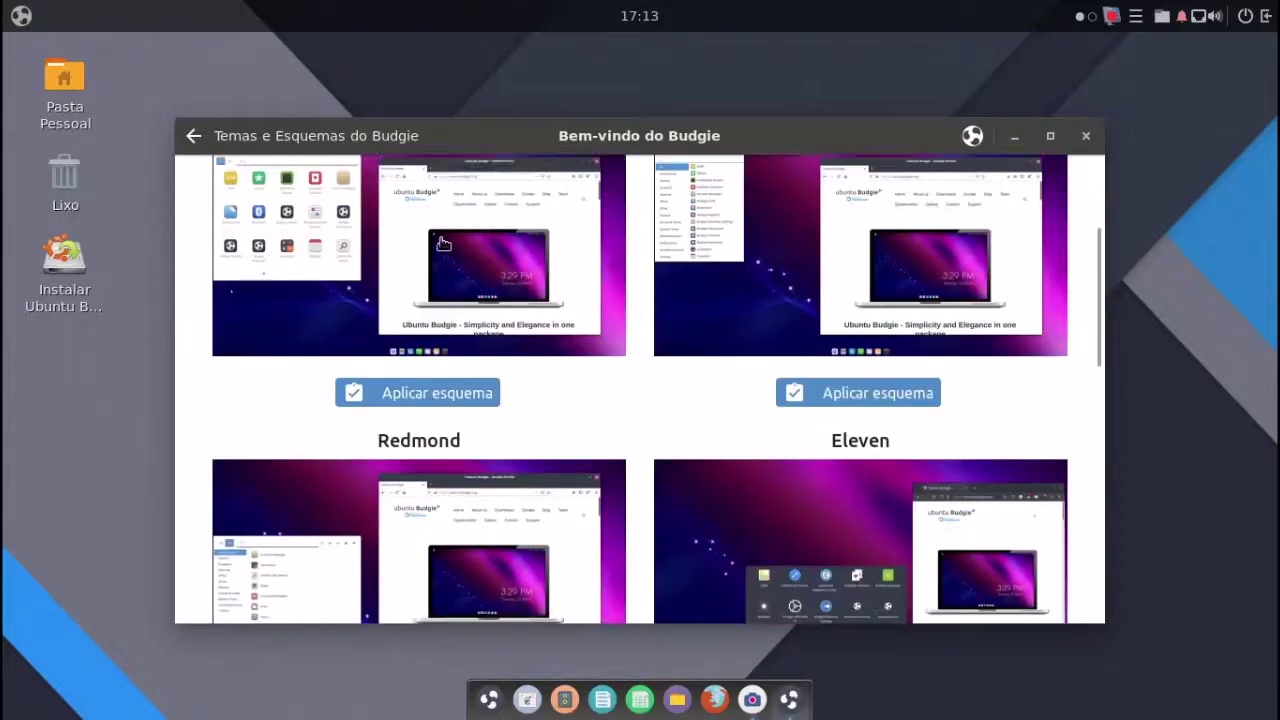
scroll(442, 242, "down", 8)
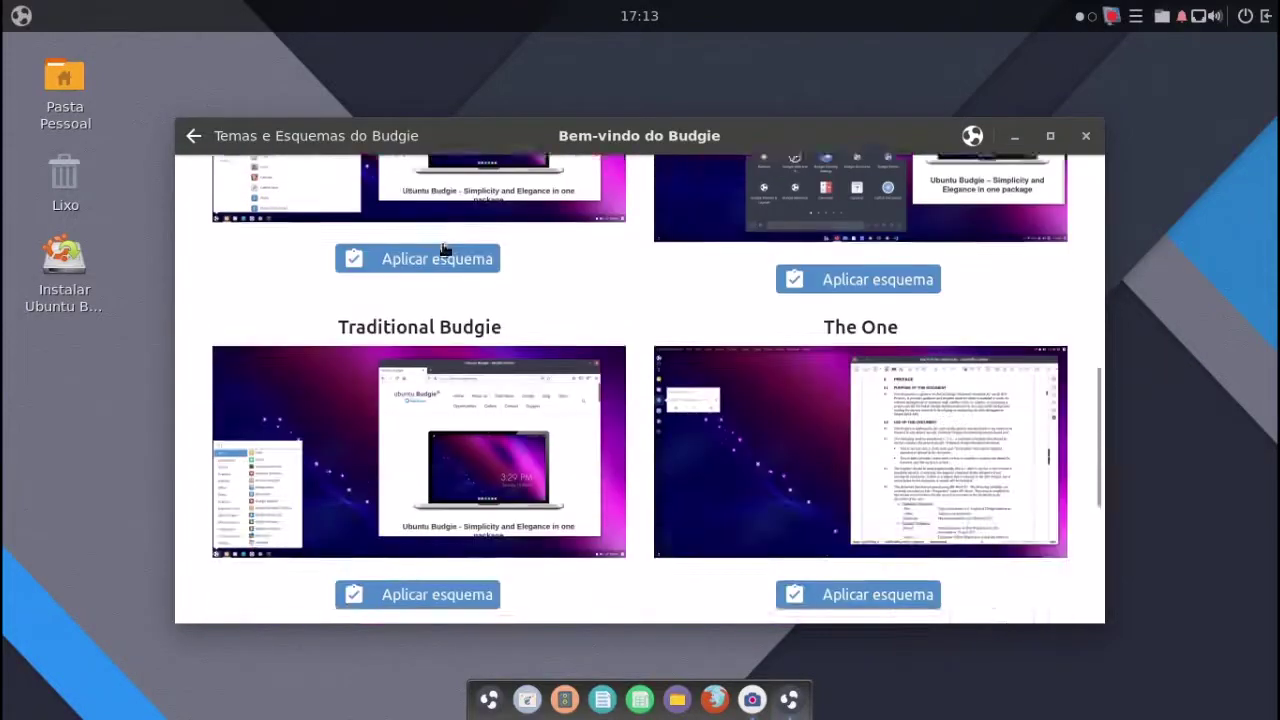
scroll(443, 247, "up", 2)
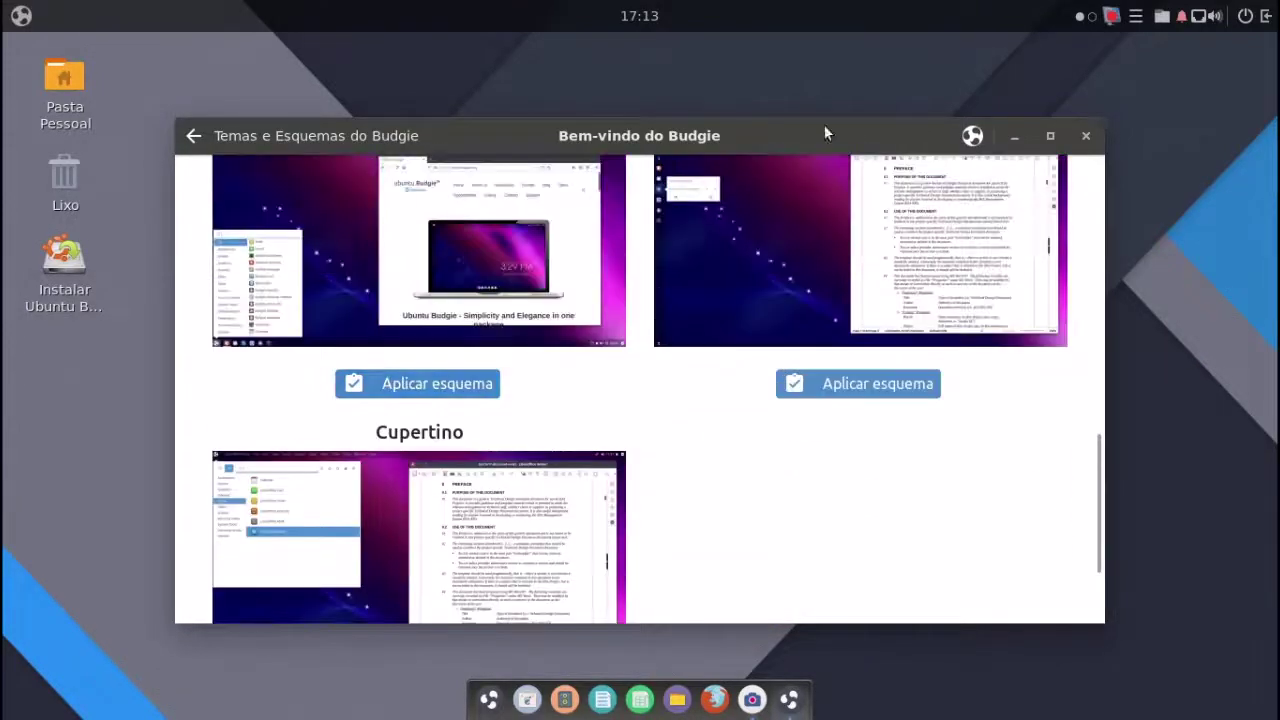
scroll(677, 200, "down", 3)
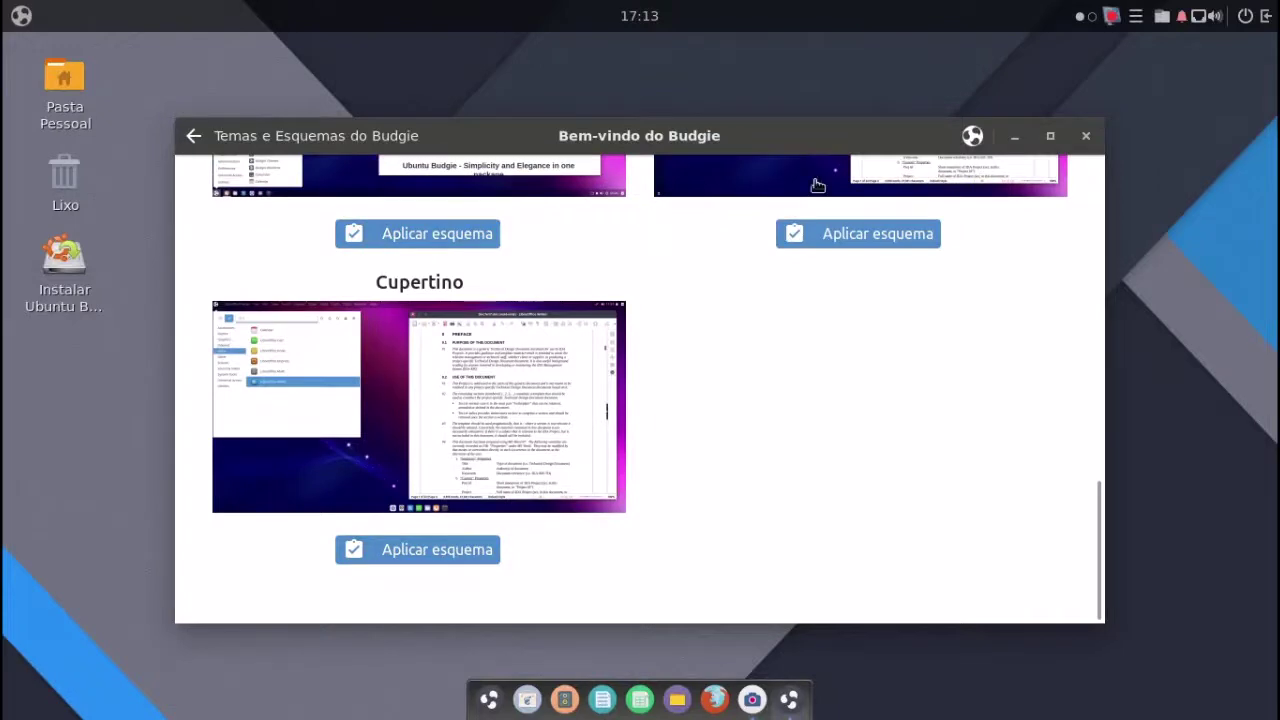
left_click(1085, 137)
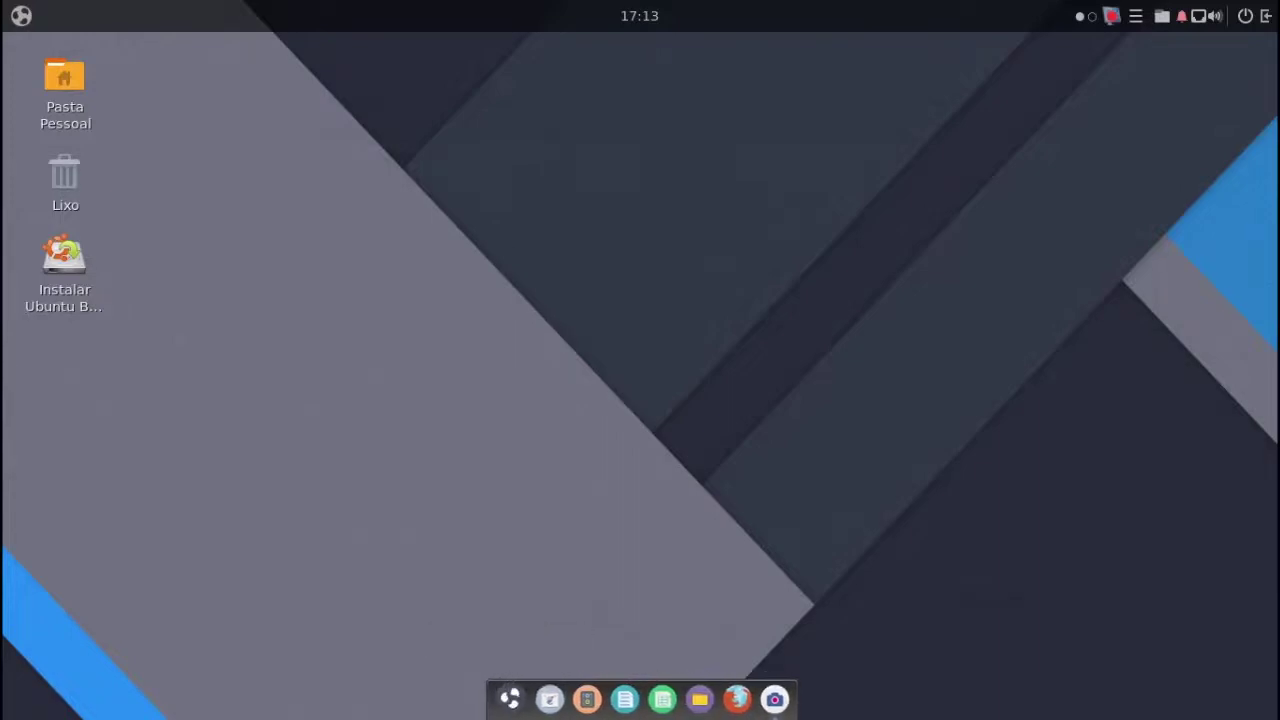
- Open Pasta Pessoal, enlarge its icons one level, and try the list and compact views before returning to icon view
double_click(64, 85)
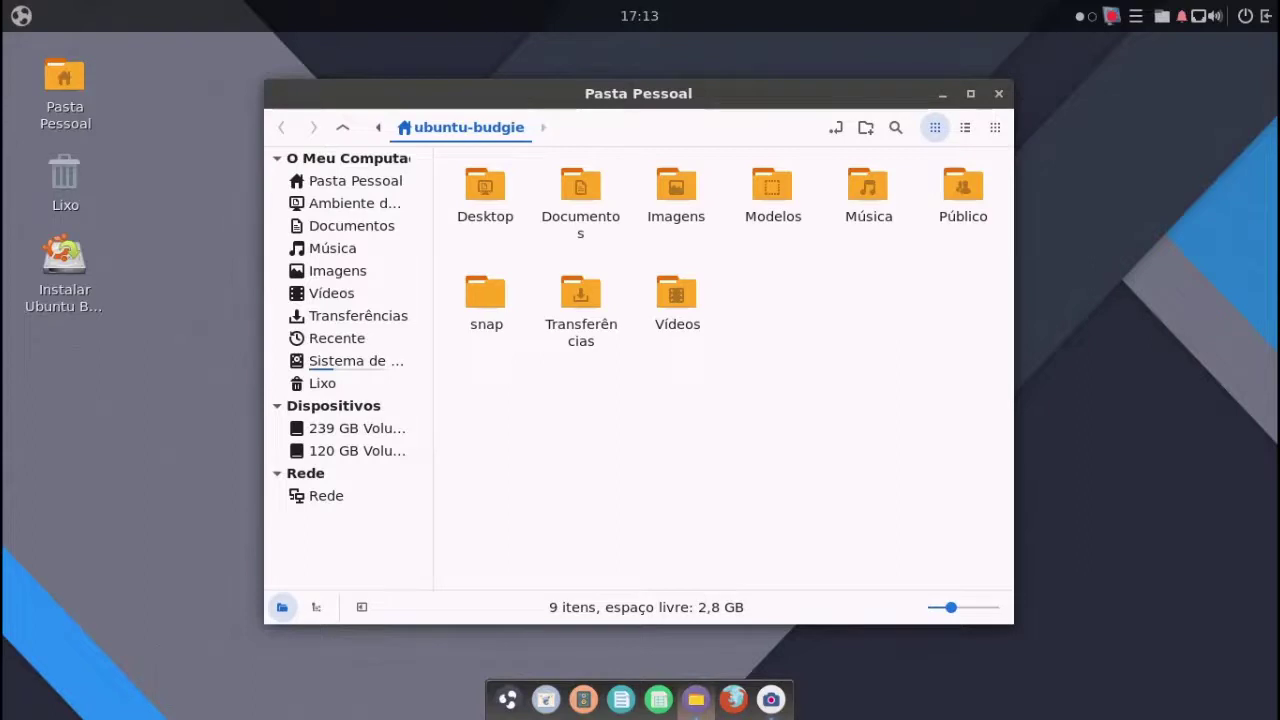
mouse_move(950, 607)
left_mouse_down()
mouse_move(963, 607)
mouse_move(928, 607)
mouse_move(988, 607)
mouse_move(963, 607)
left_mouse_up()
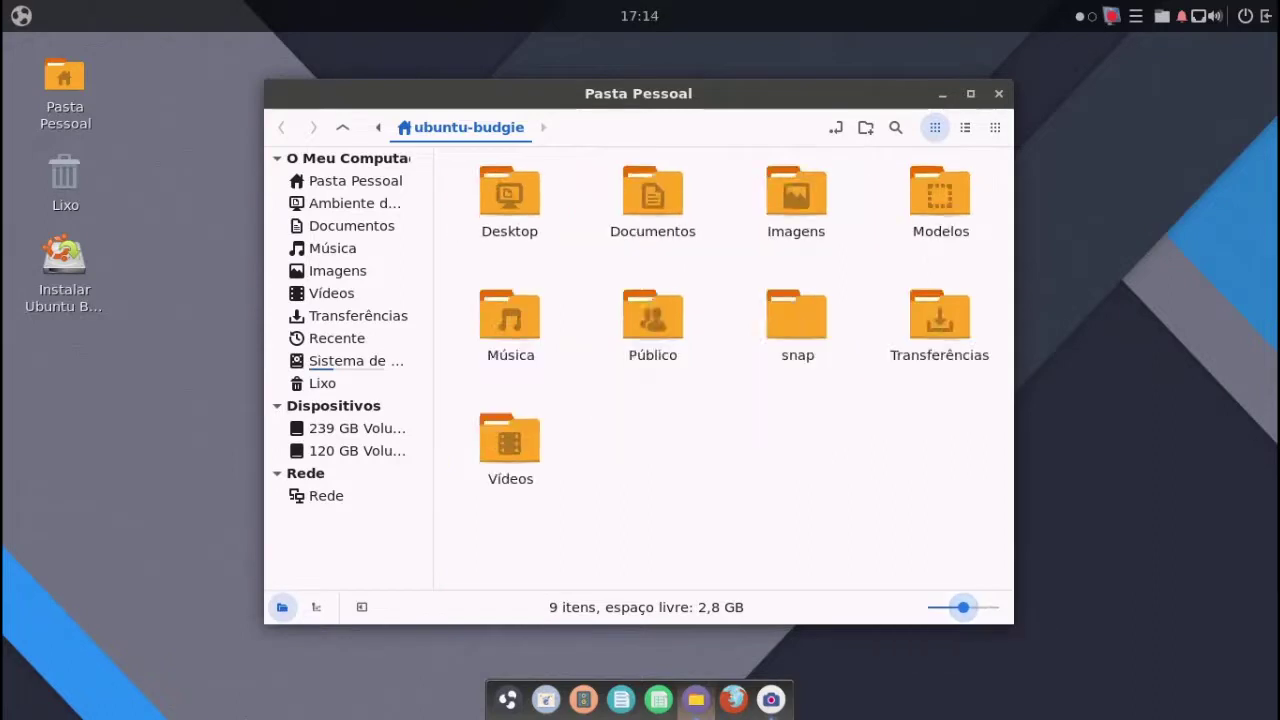
left_click(965, 127)
left_click(995, 127)
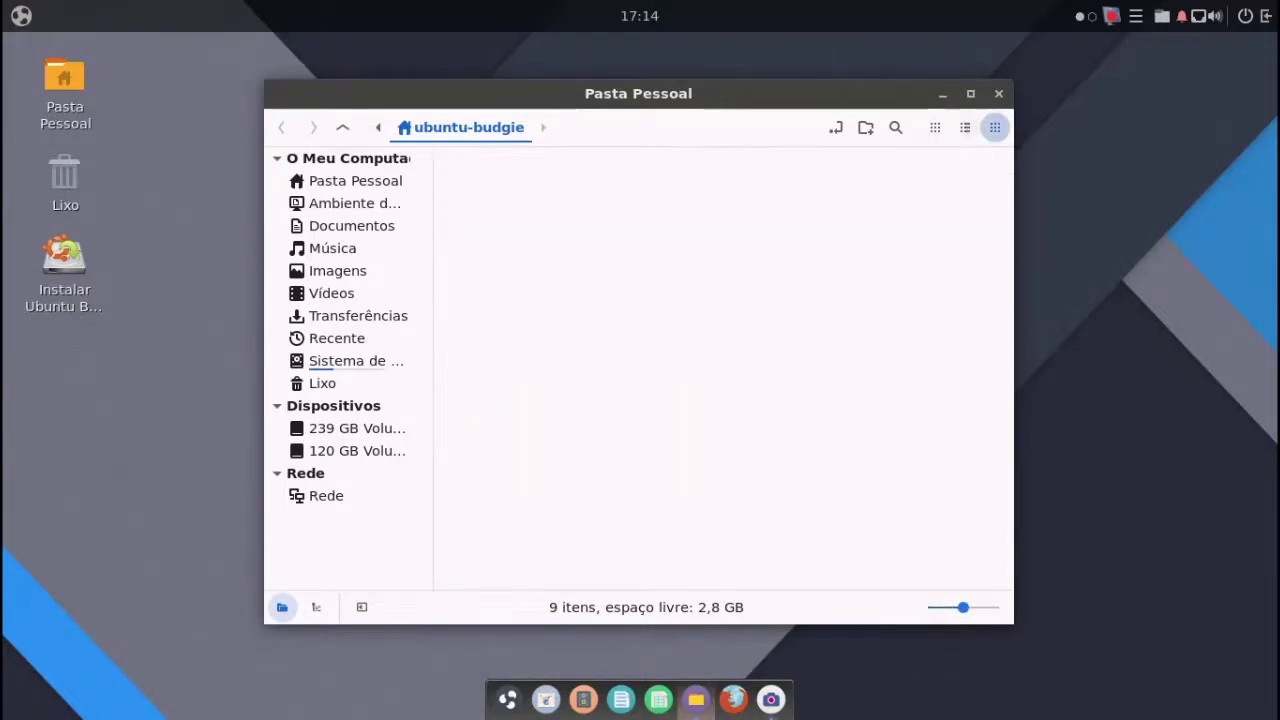
left_click(935, 127)
- Create a folder in Pasta Pessoal, keeping the default name Pasta Sem Nome
left_click(866, 127)
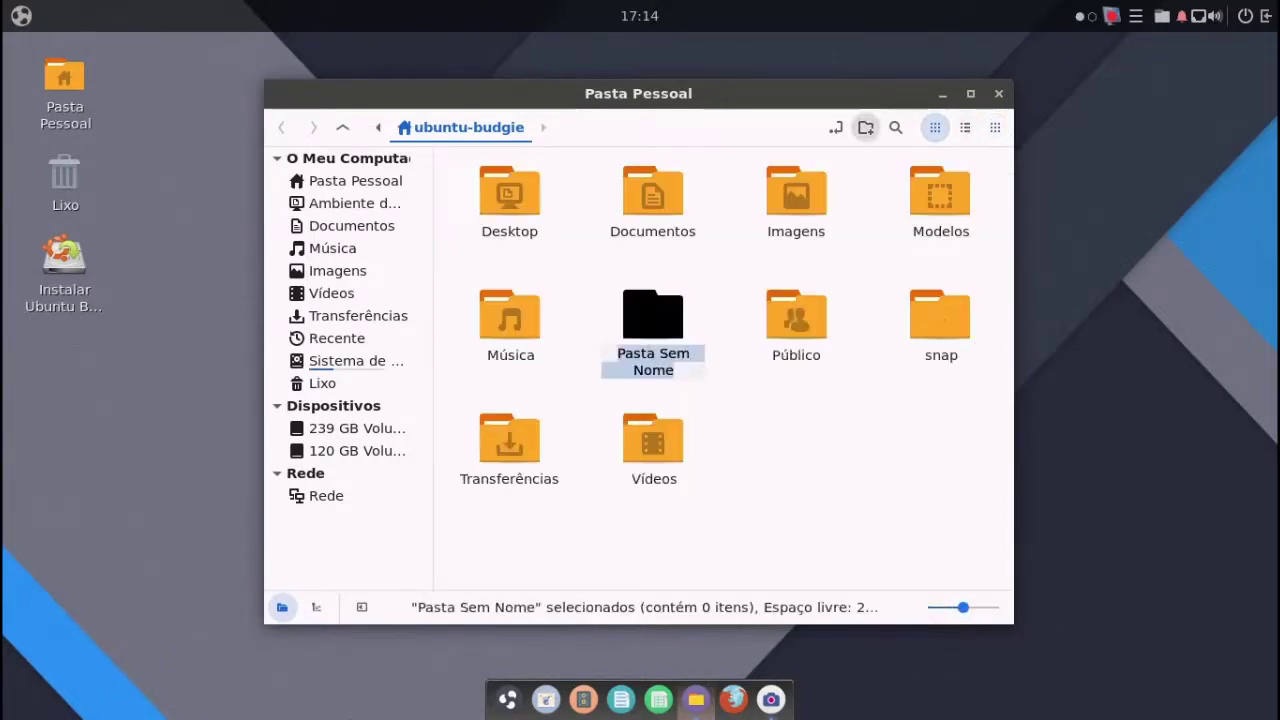
key("Return")
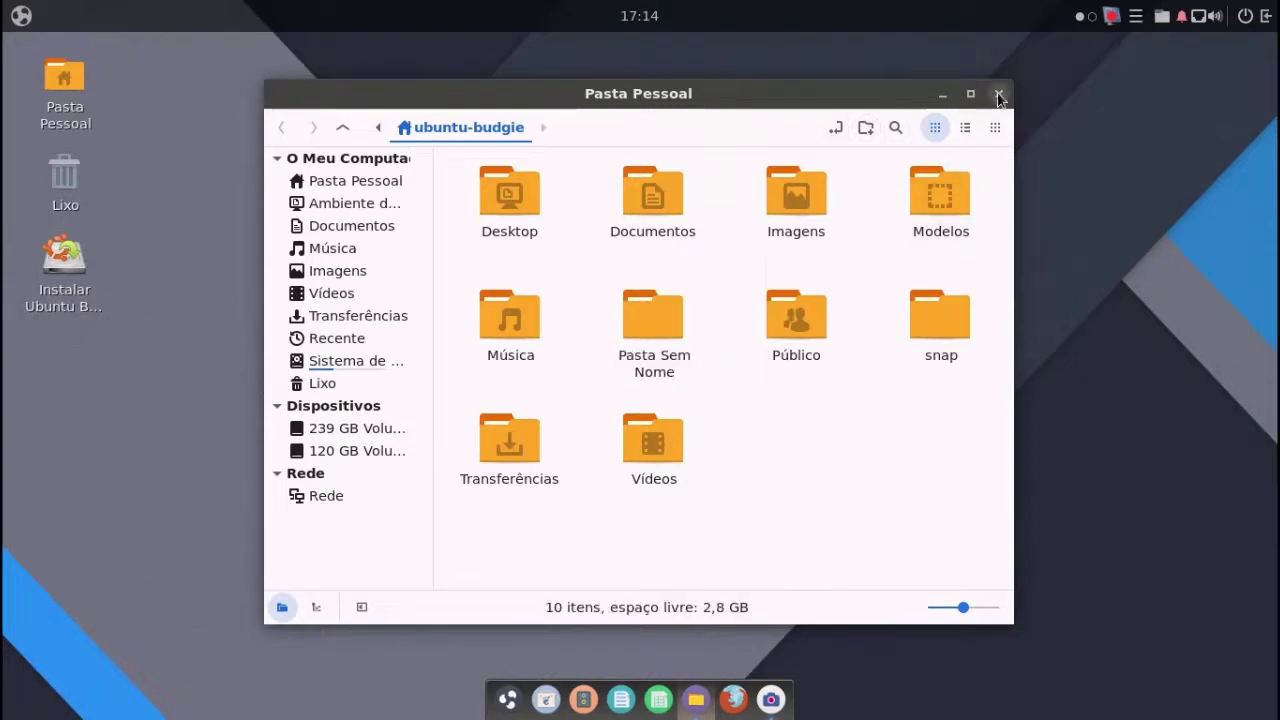
- Close Pasta Pessoal, browse back through the application launcher and open Extras do Budgie
left_click(998, 94)
left_click(21, 15)
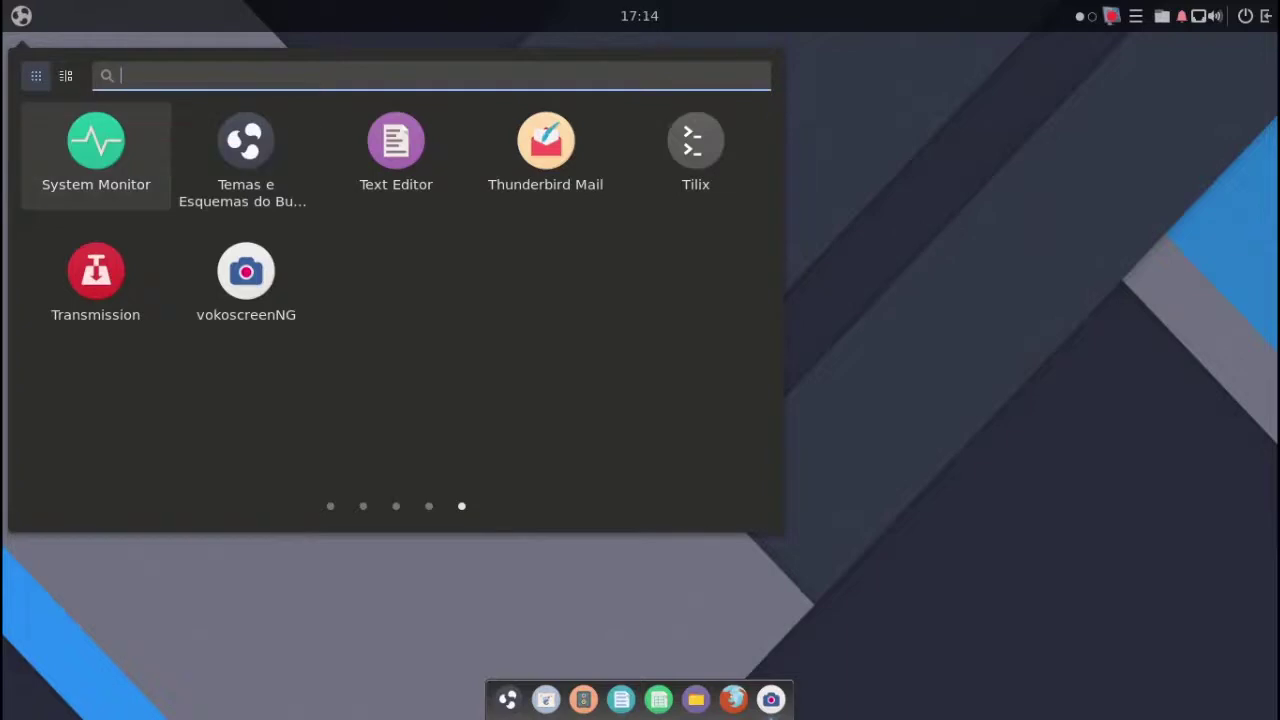
scroll(245, 285, "up", 1)
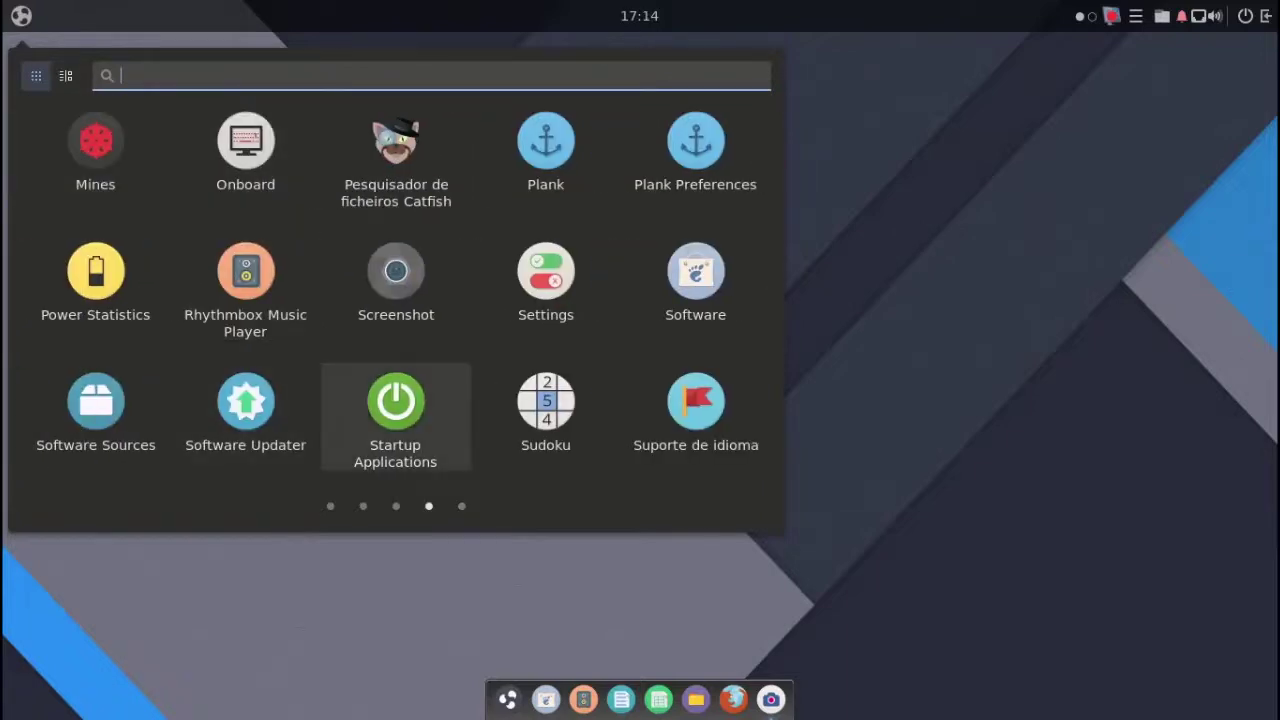
scroll(245, 415, "up", 1)
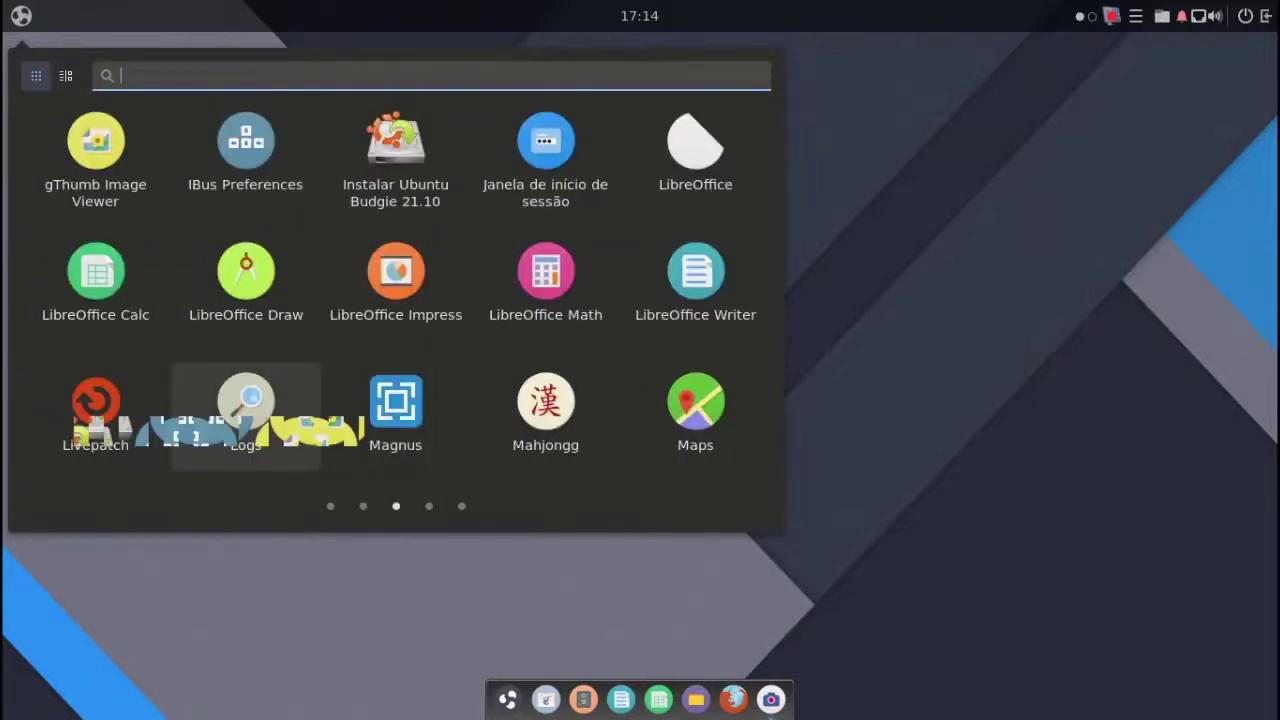
scroll(95, 285, "up", 1)
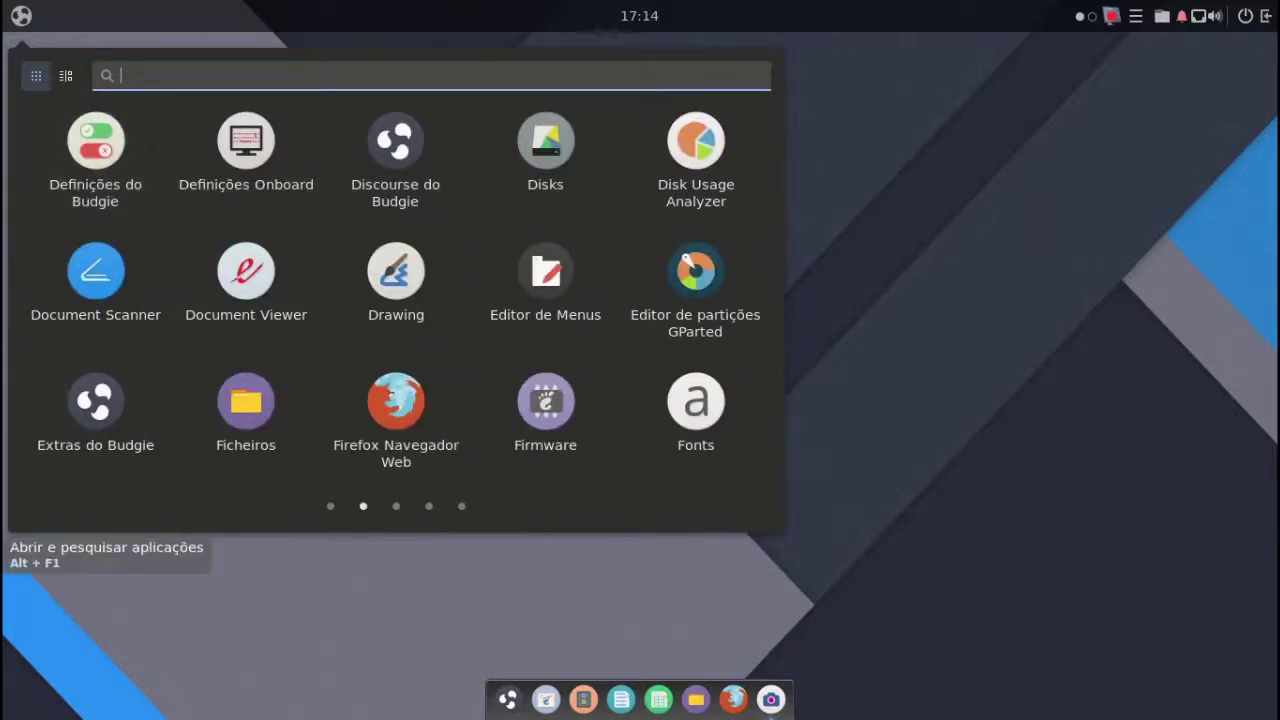
left_click(118, 415)
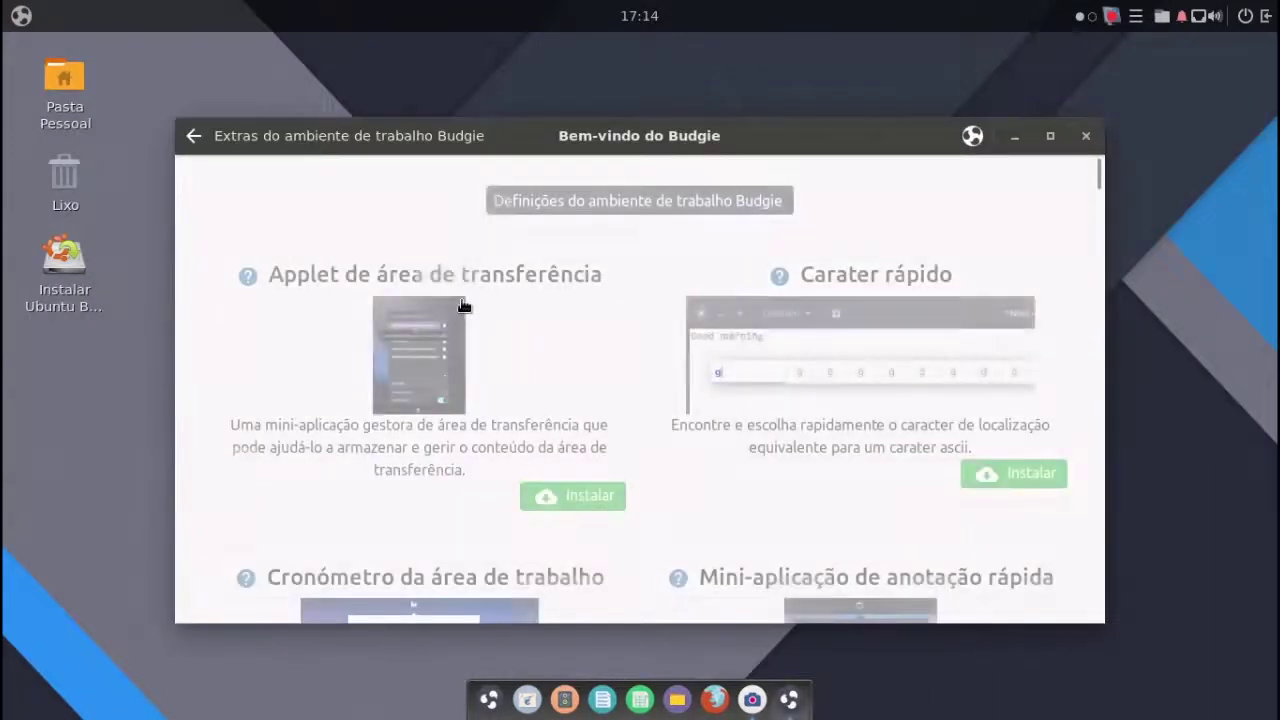
- Look through the installable applets in Extras do ambiente de trabalho Budgie and close the window
scroll(497, 224, "down", 4)
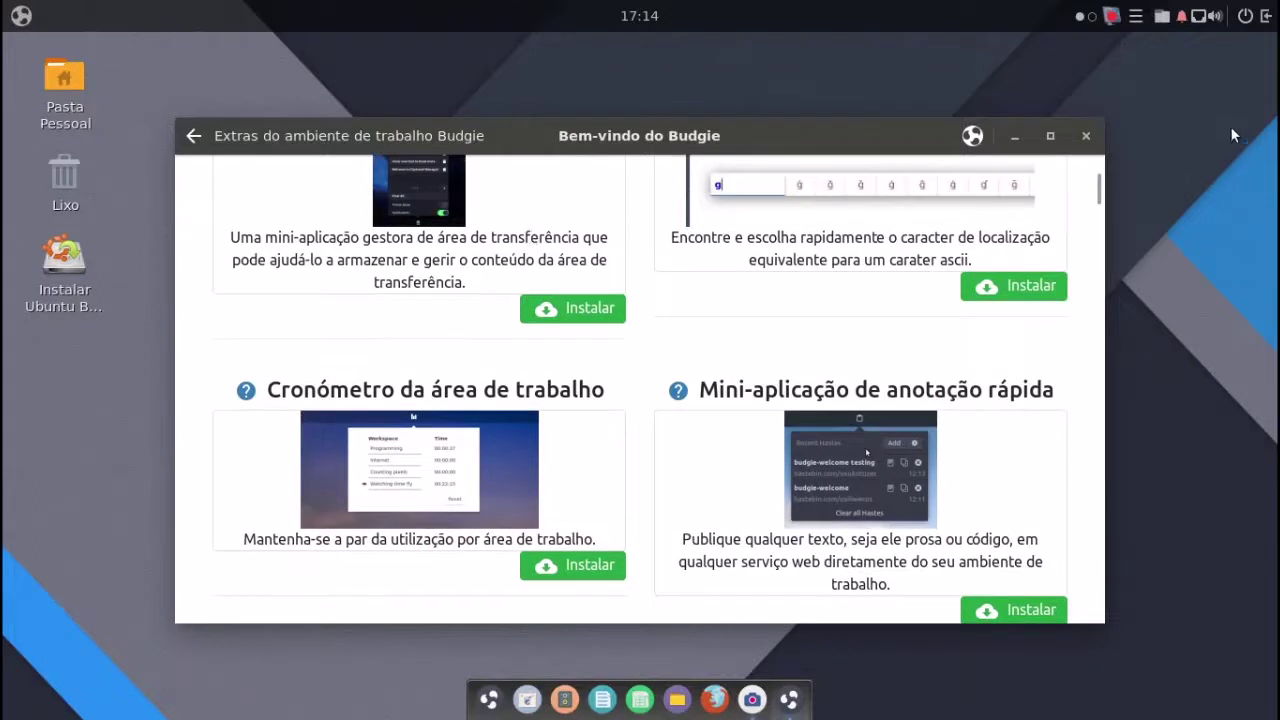
left_click(1085, 137)
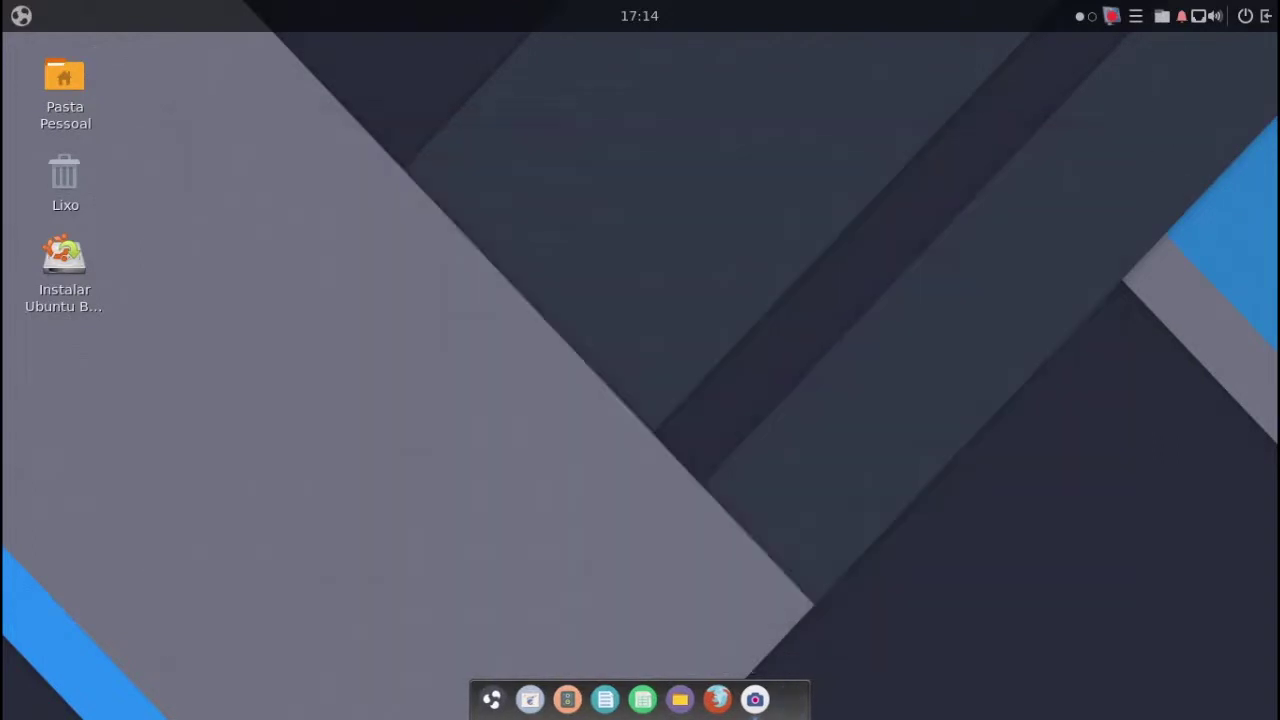
left_click(1111, 16)
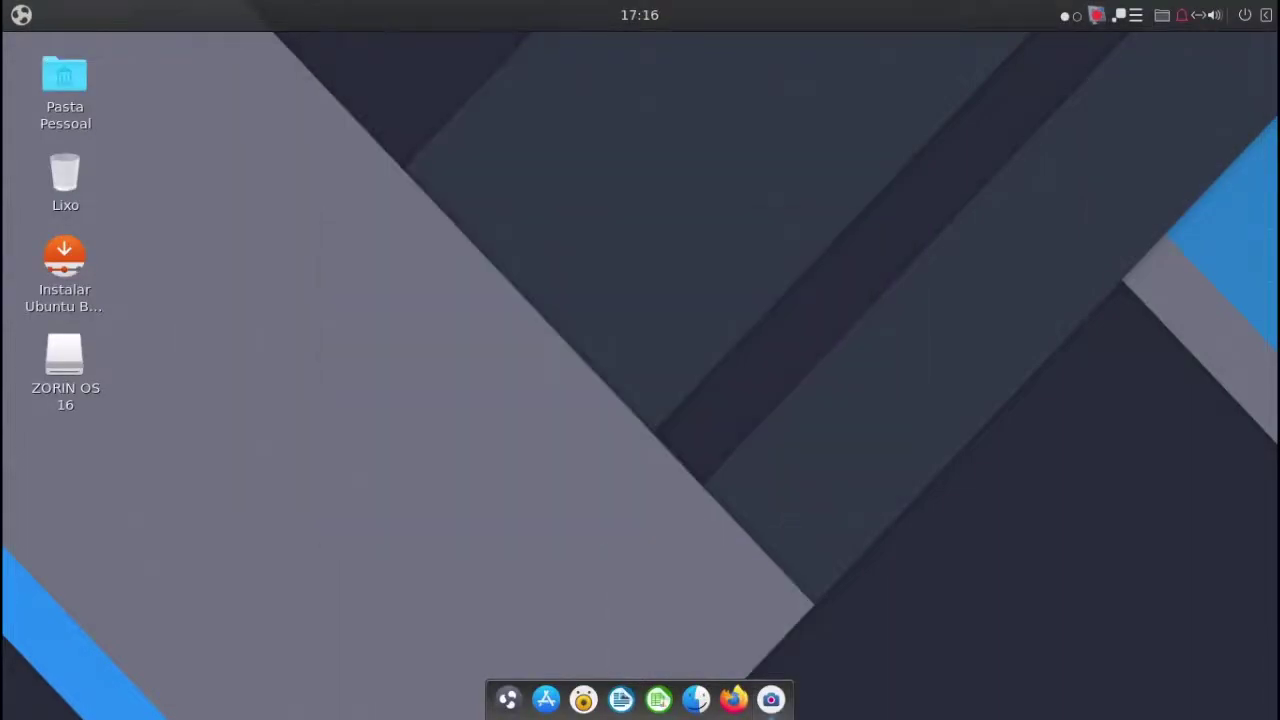
- Check the application launcher and the desktop's context options, and open Definições do Budgie
key("super")
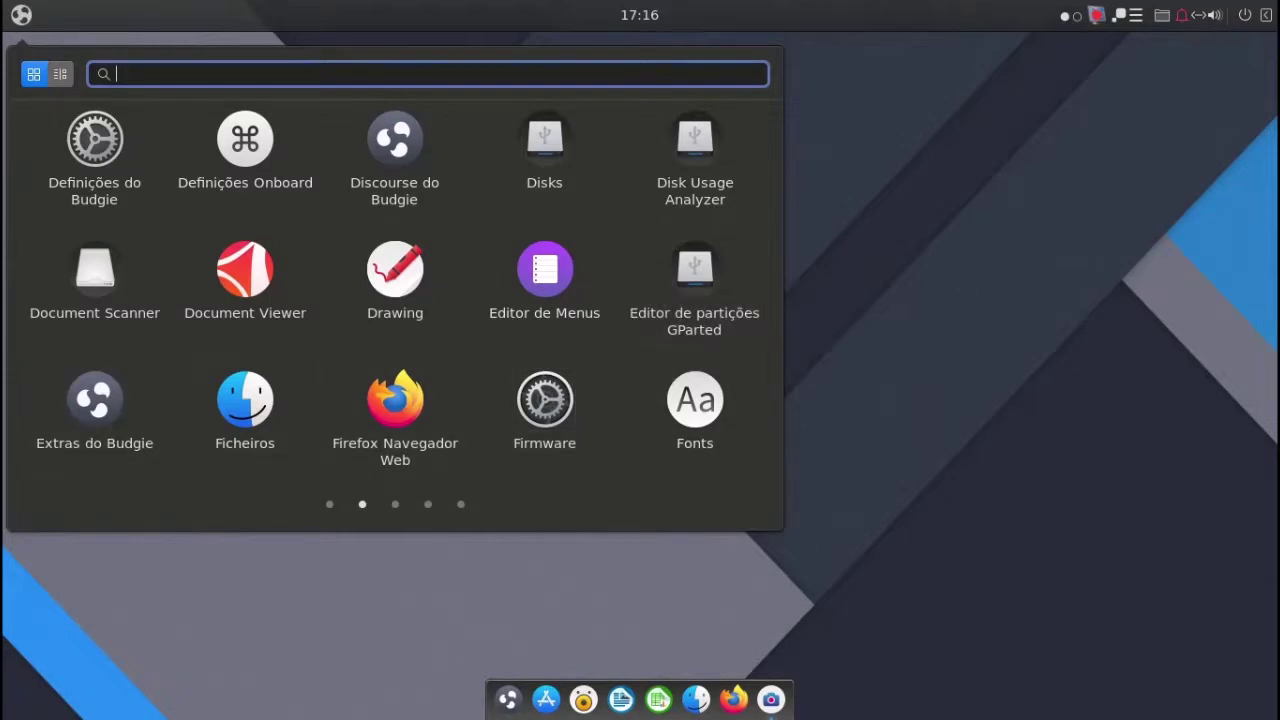
key("Escape")
right_click(598, 206)
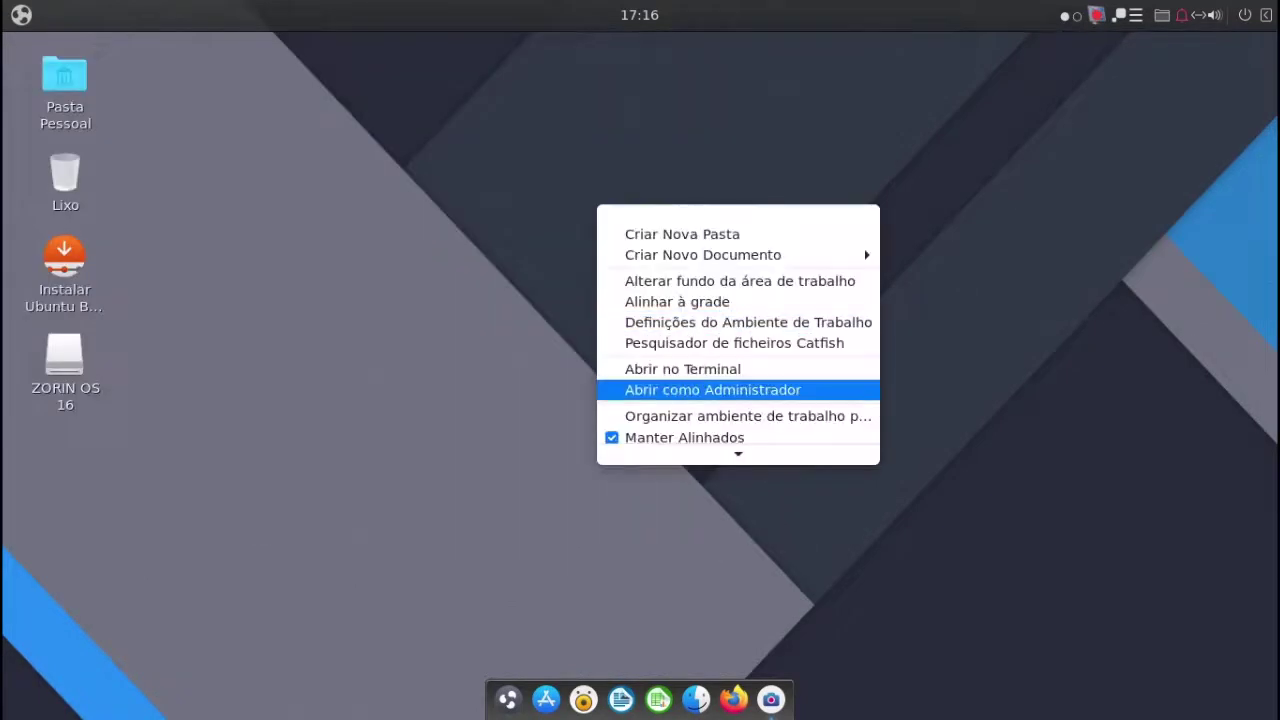
key("Escape")
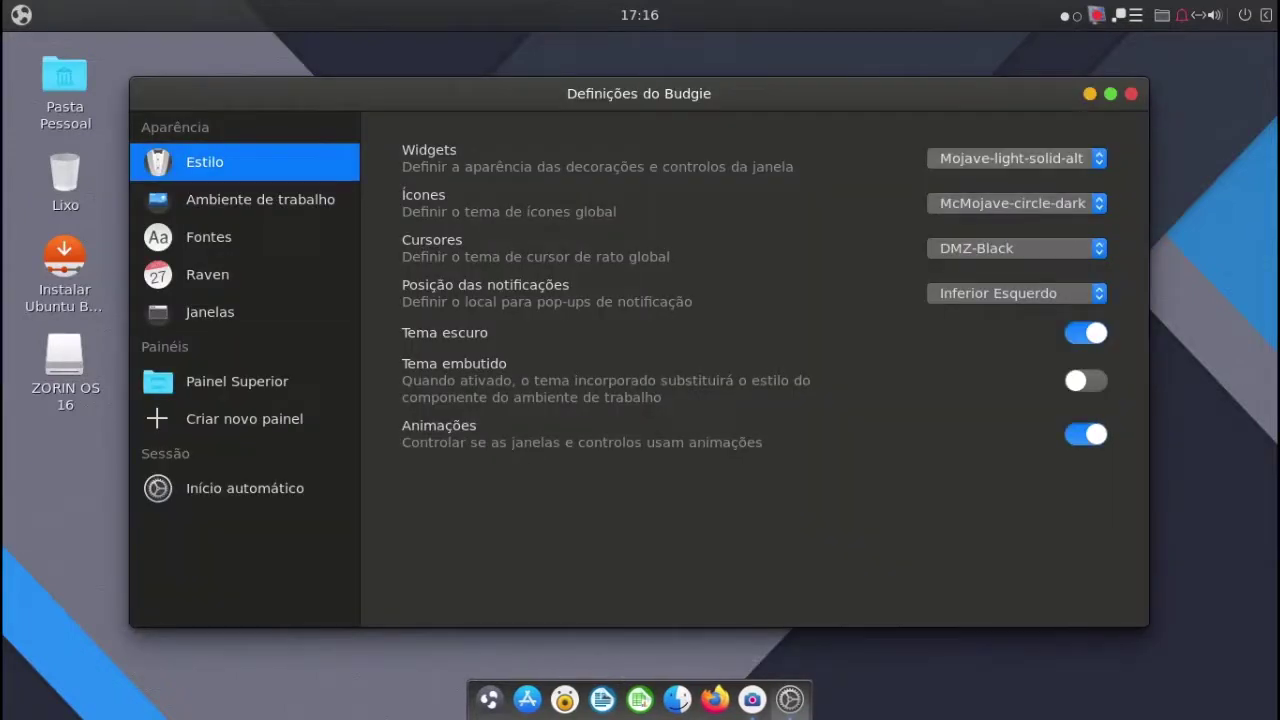
- Look through the widget, icon and cursor themes under Estilo, keeping Mojave-light-solid-alt, McMojave-circle-dark and DMZ-Black
left_click(1015, 158)
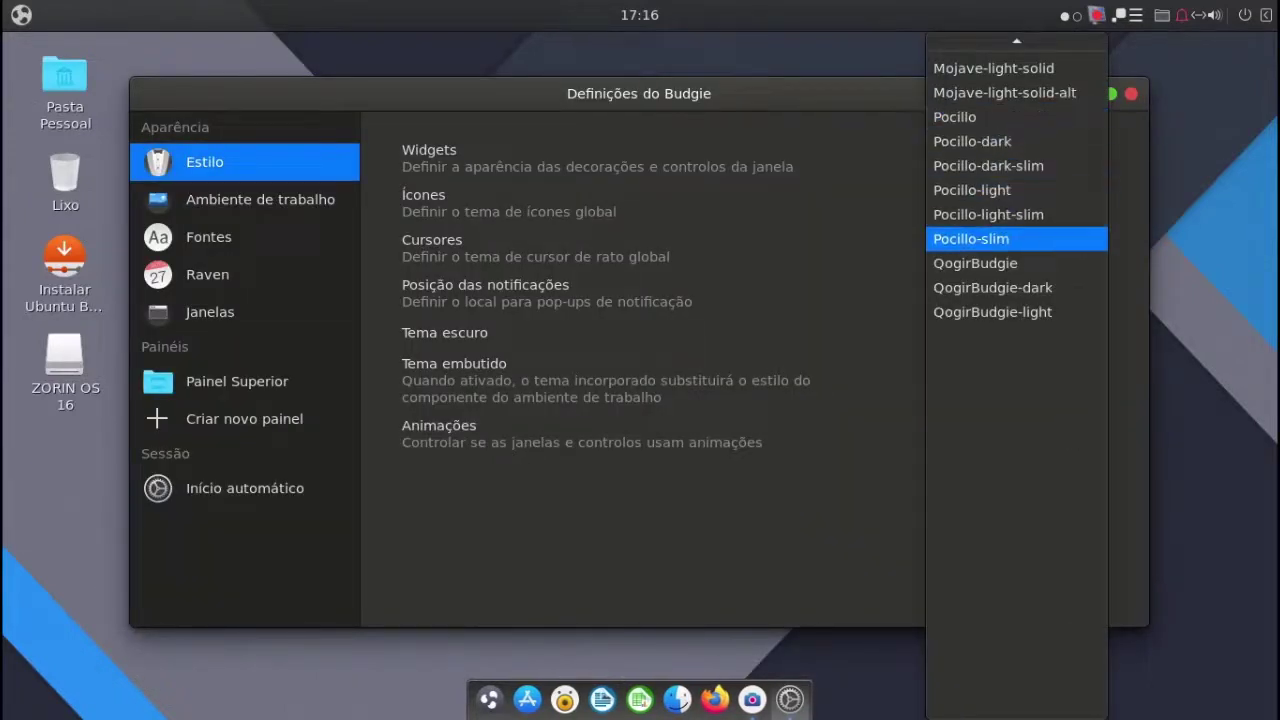
mouse_move(1016, 41)
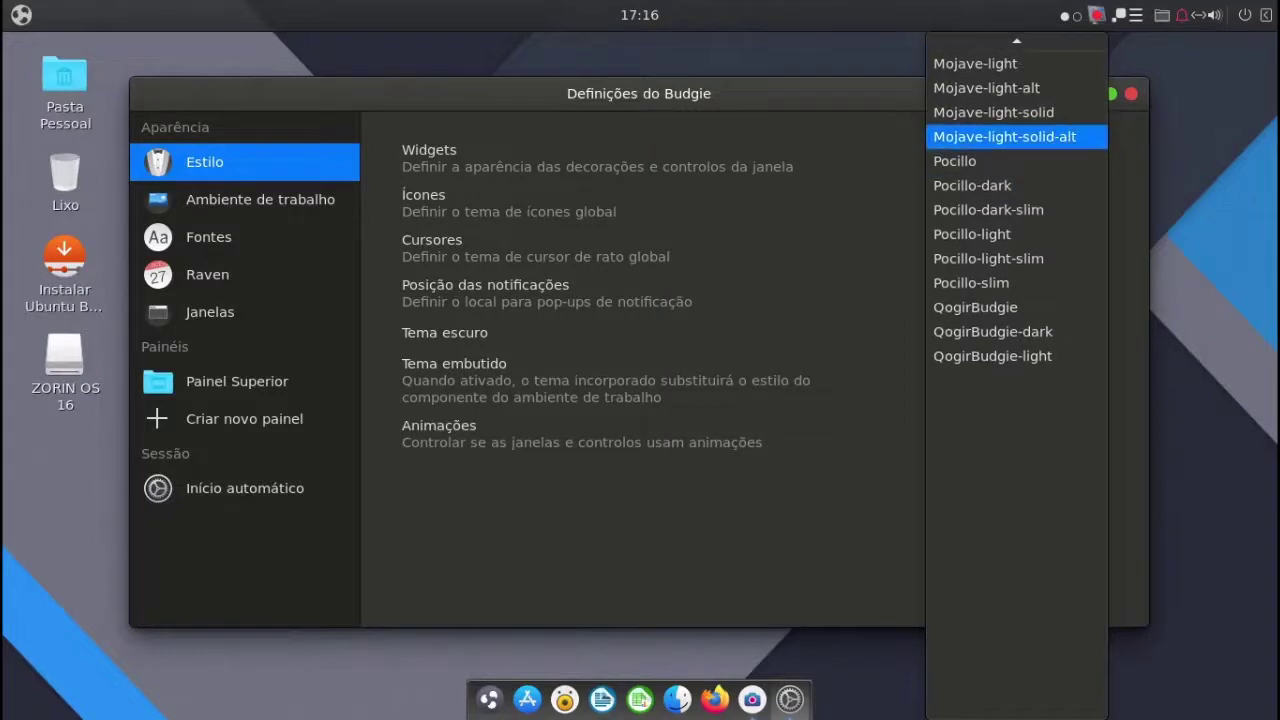
left_click(1004, 127)
left_click(1015, 203)
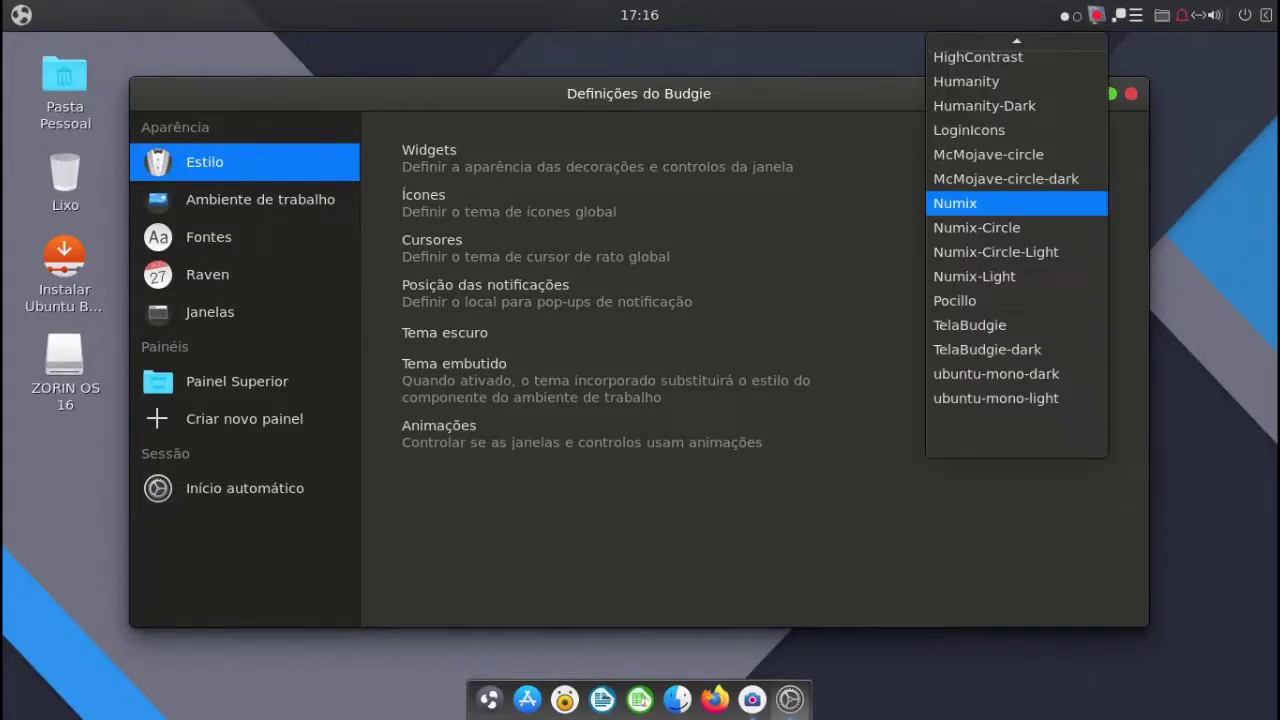
mouse_move(1016, 41)
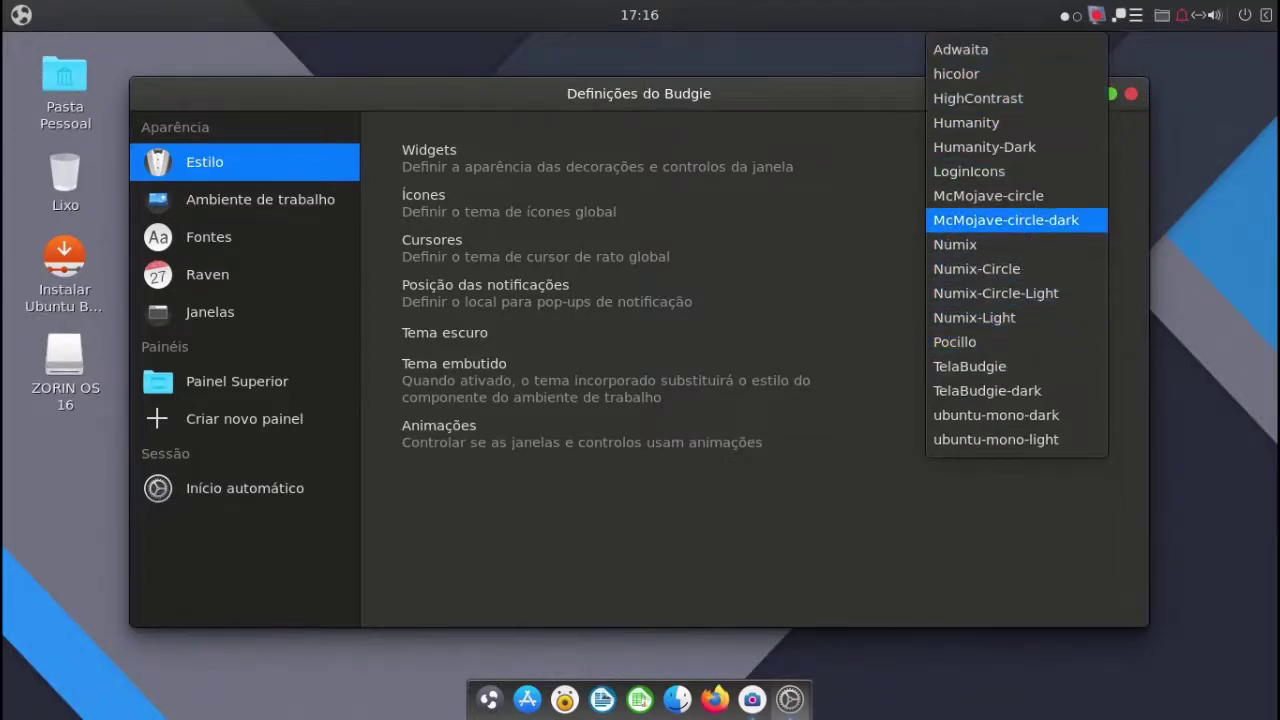
left_click(1006, 220)
left_click(1016, 248)
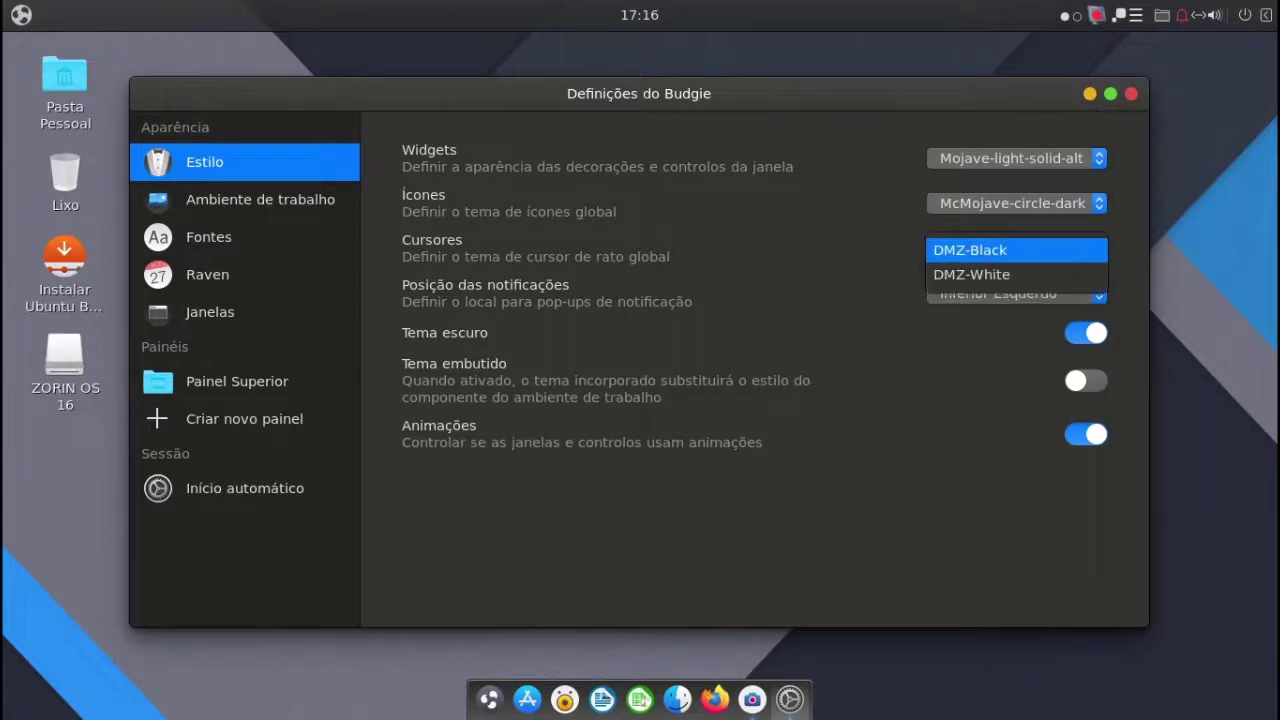
left_click(1016, 251)
- Set the notification position to Inferior Direito and turn on Tema embutido
left_click(1016, 293)
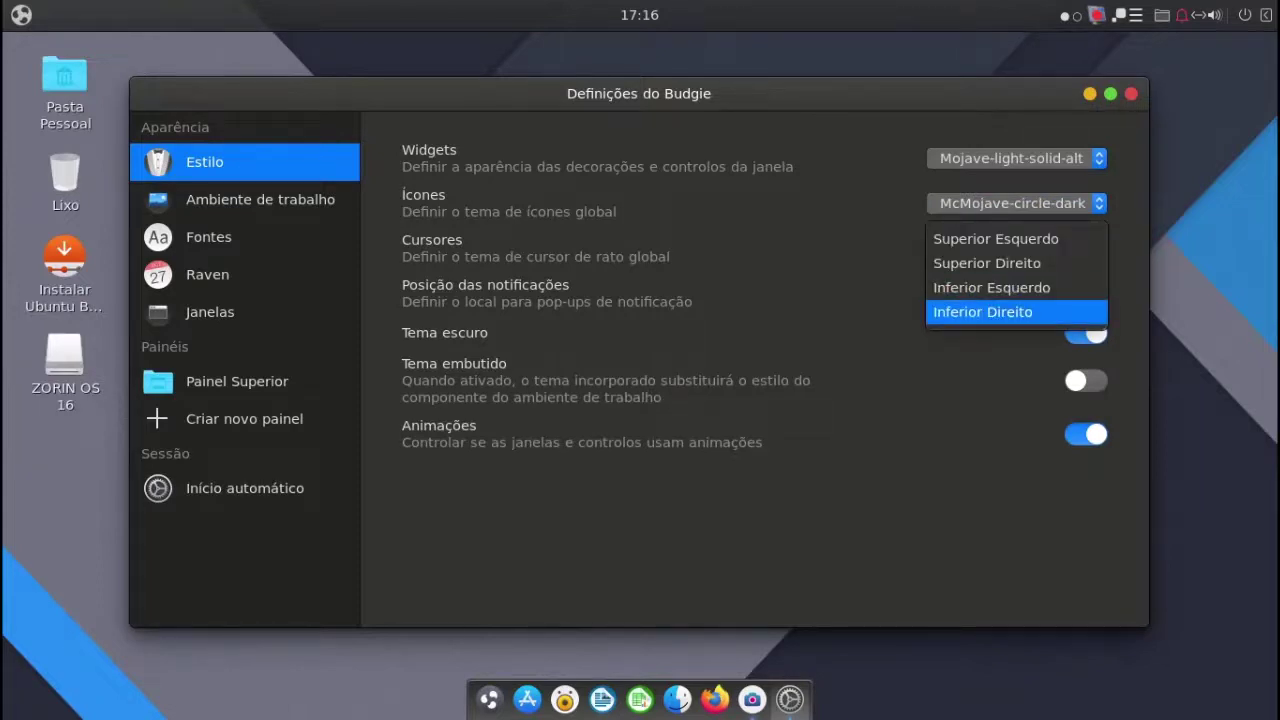
key("Return")
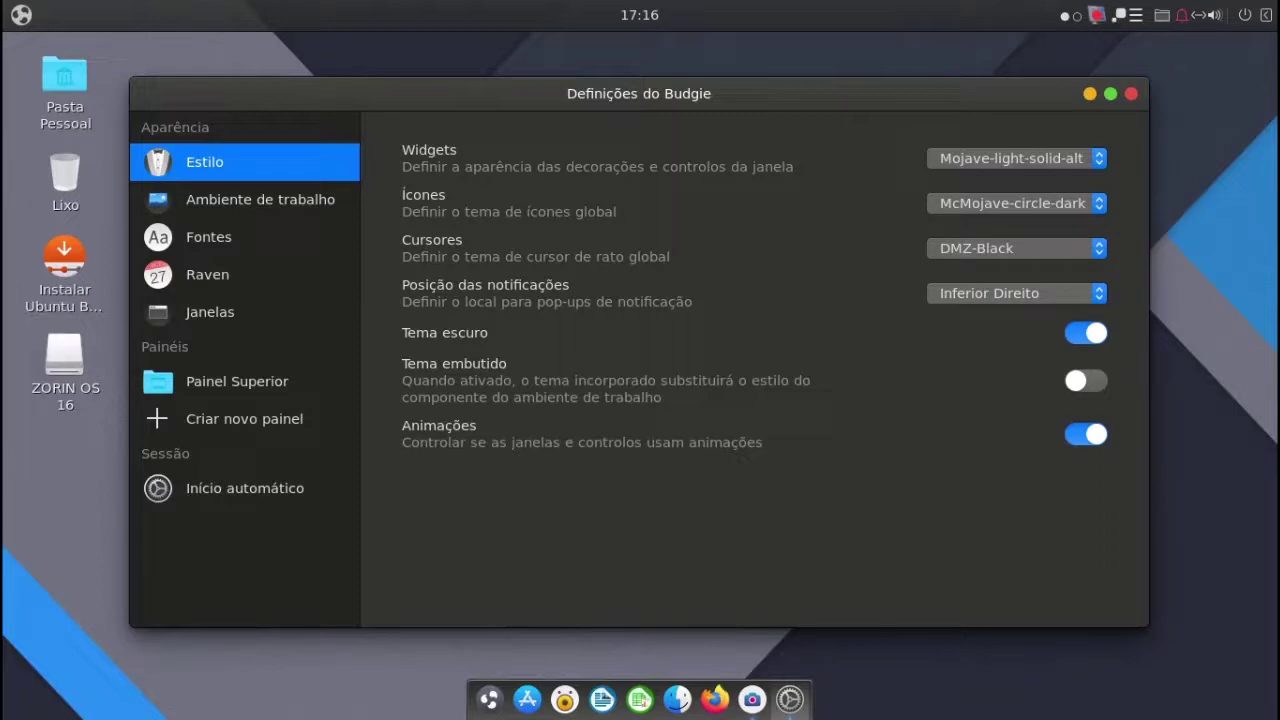
left_click(1086, 380)
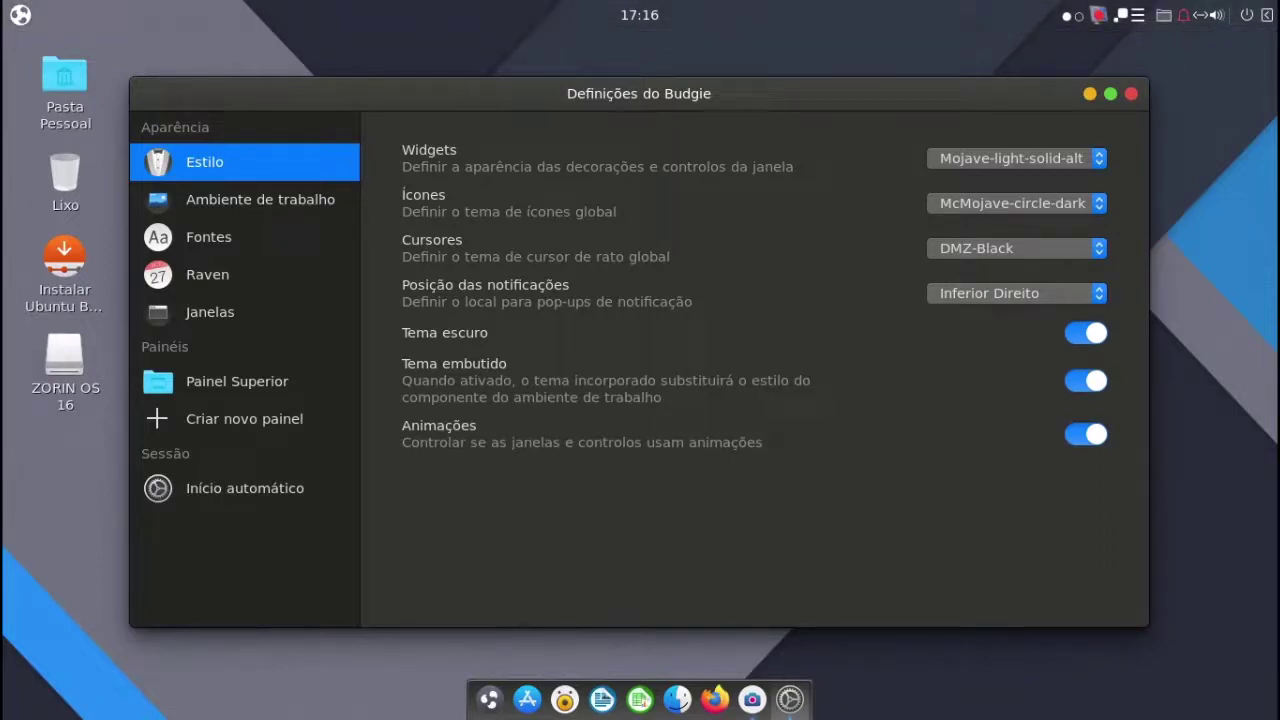
- Look over the Fontes, Raven and Janelas settings in Definições do Budgie
left_click(208, 237)
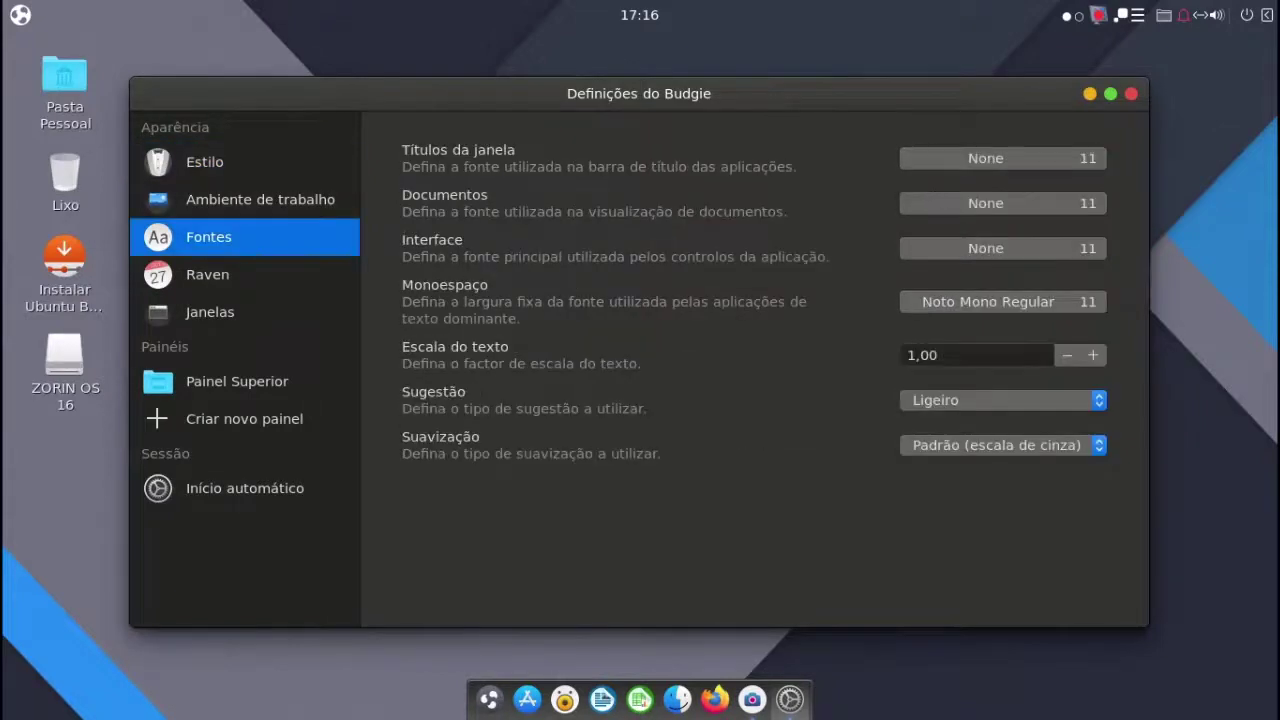
left_click(208, 274)
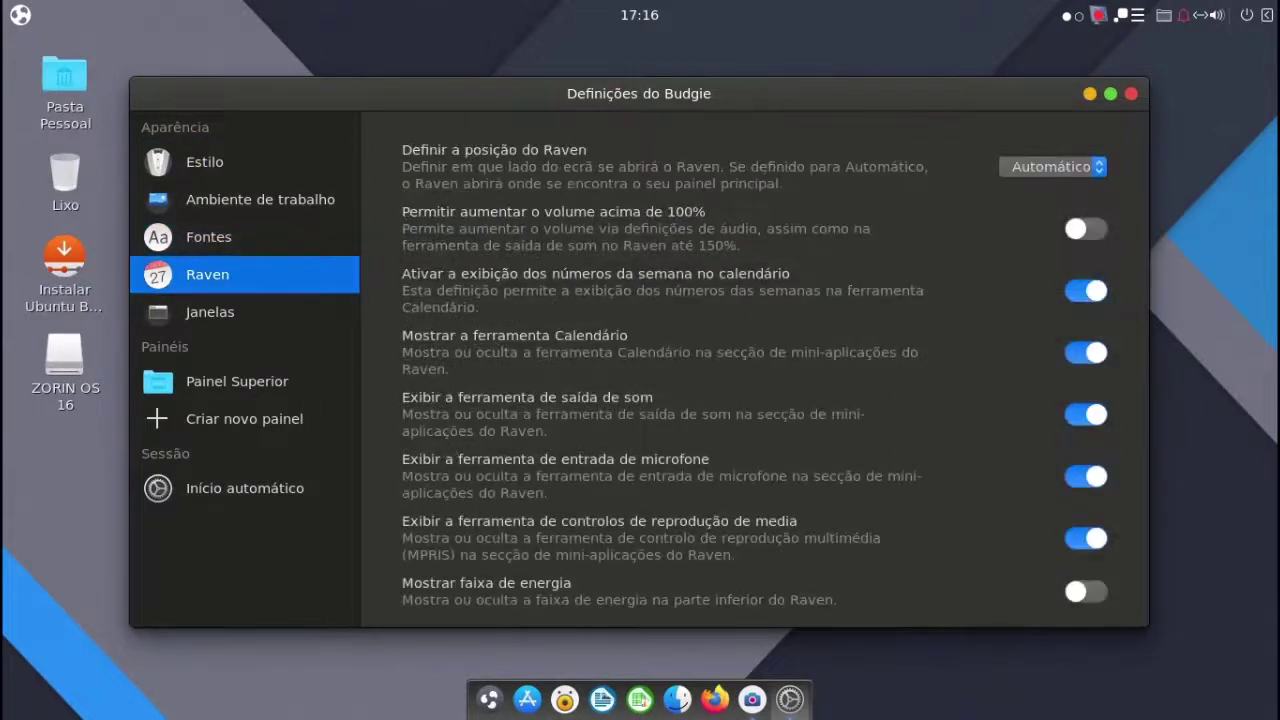
left_click(210, 312)
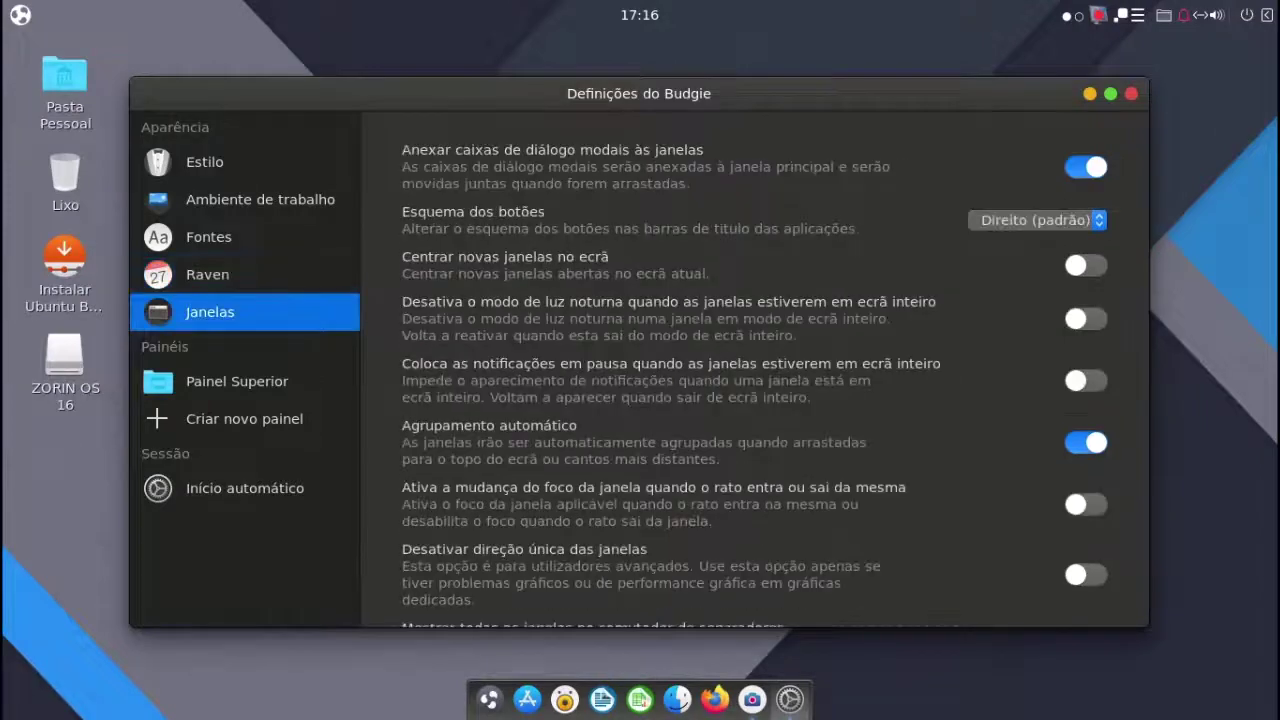
- Try Esquerda as the window button layout under Esquema dos botões and restore Direito (padrão)
left_click(1038, 220)
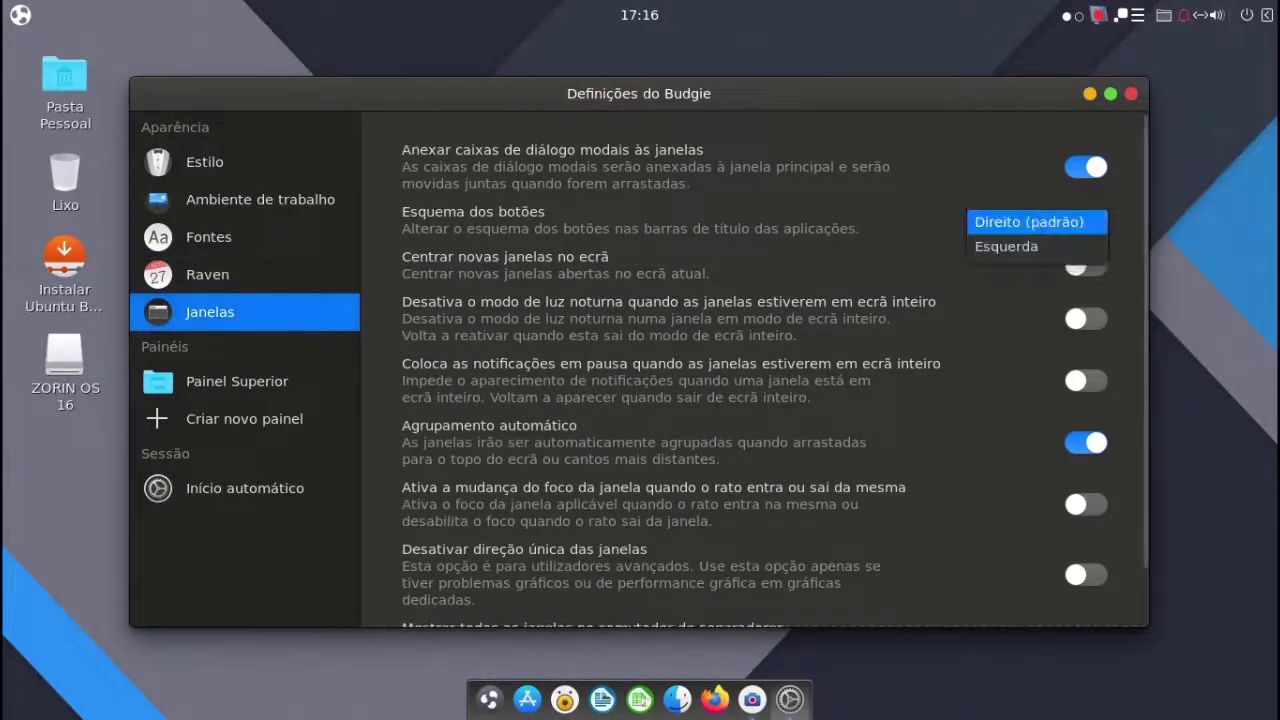
left_click(1006, 246)
left_click(1038, 220)
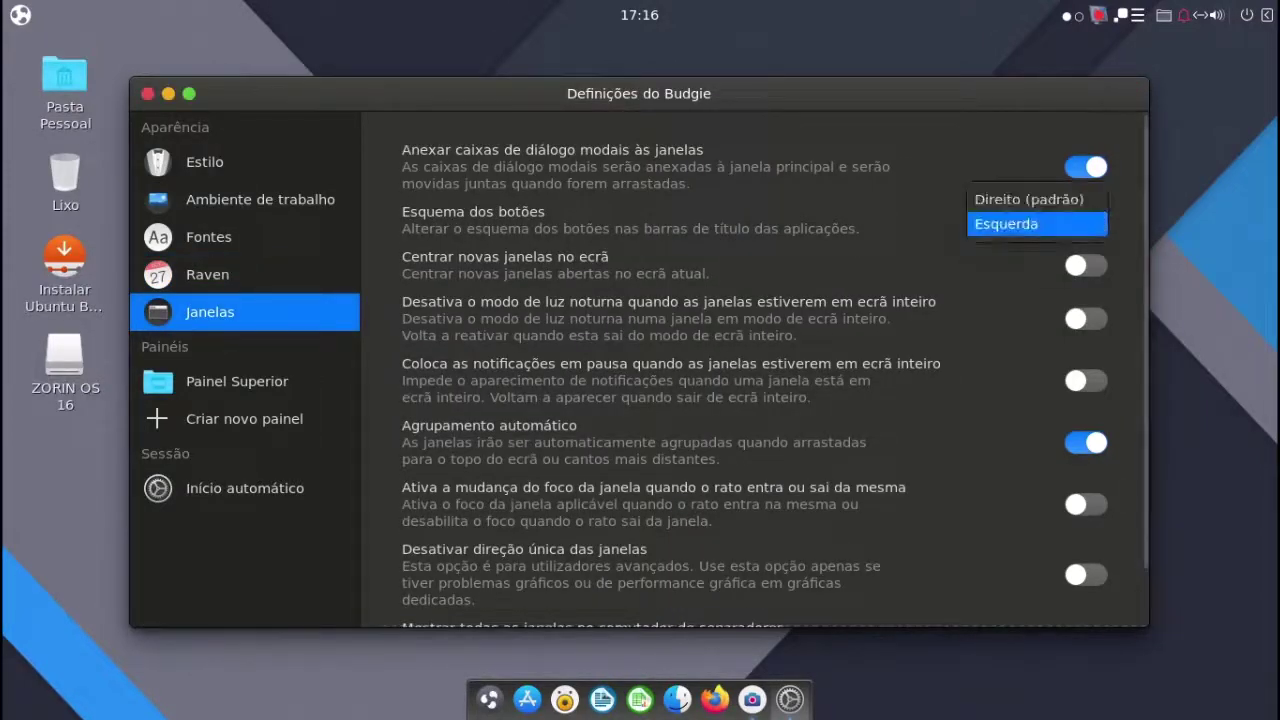
left_click(1028, 199)
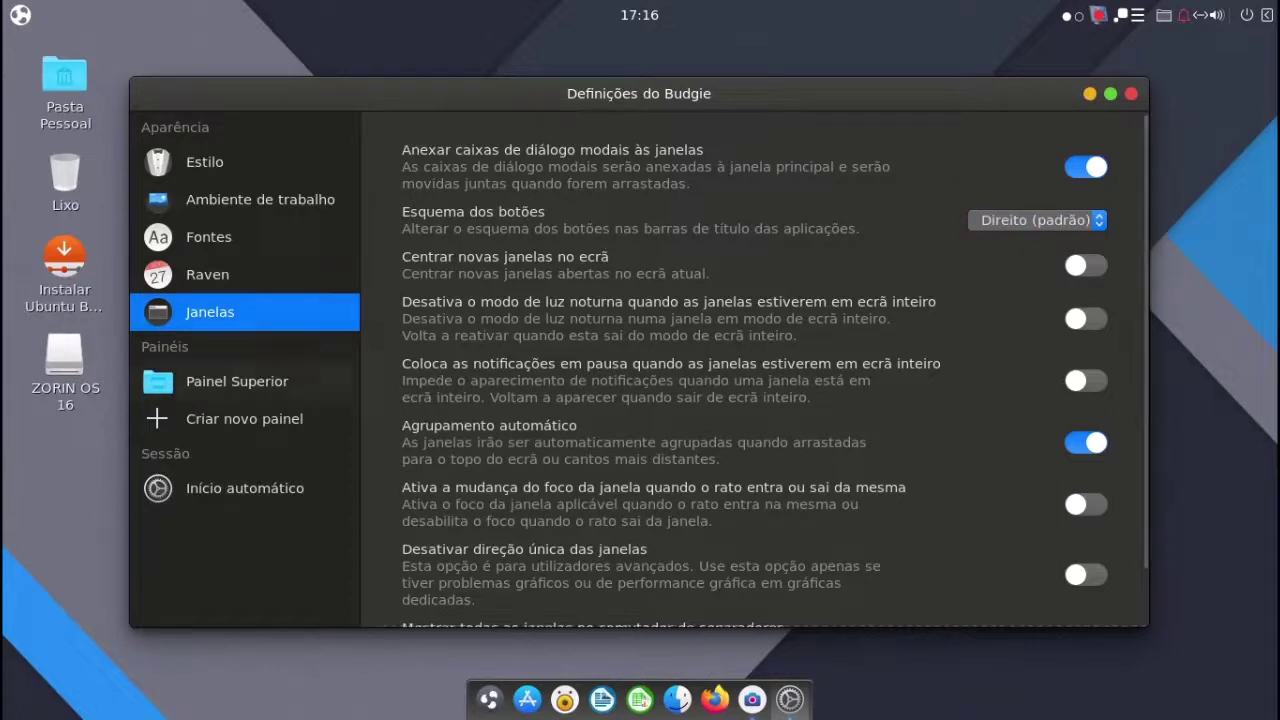
- View the Painel Superior applets and the Início automático applications, and close Definições do Budgie
left_click(237, 381)
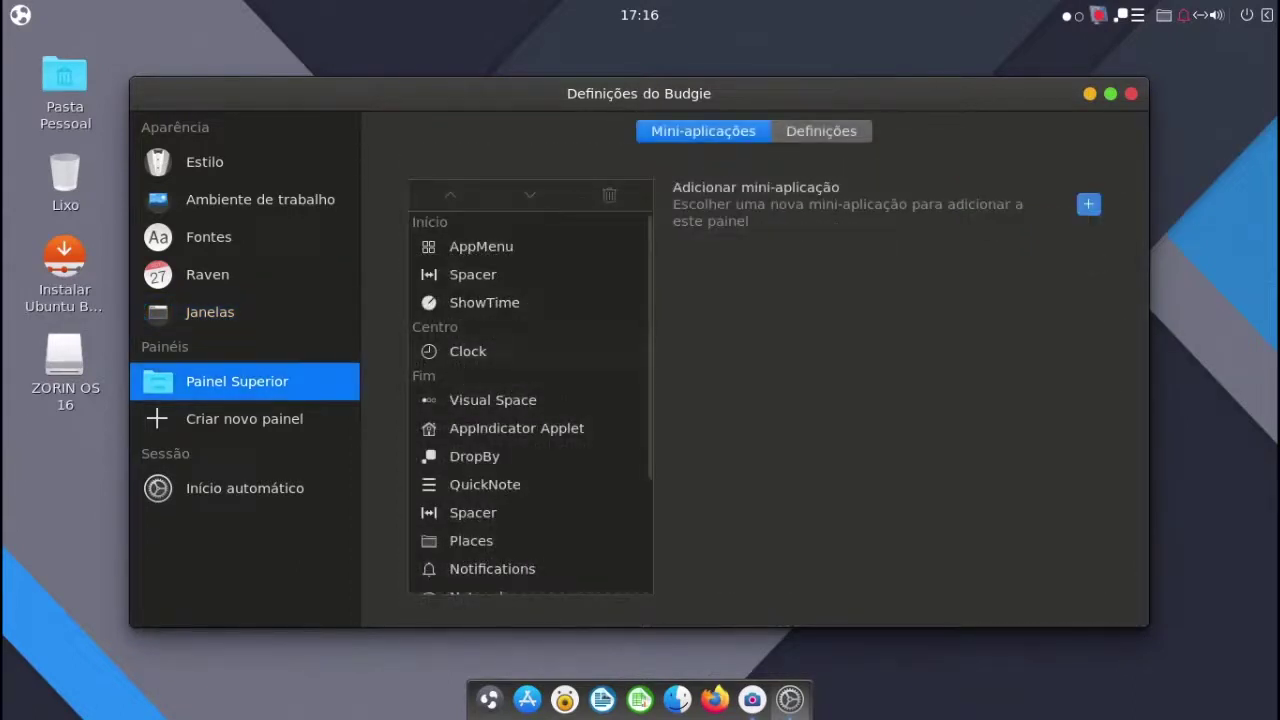
left_click(244, 488)
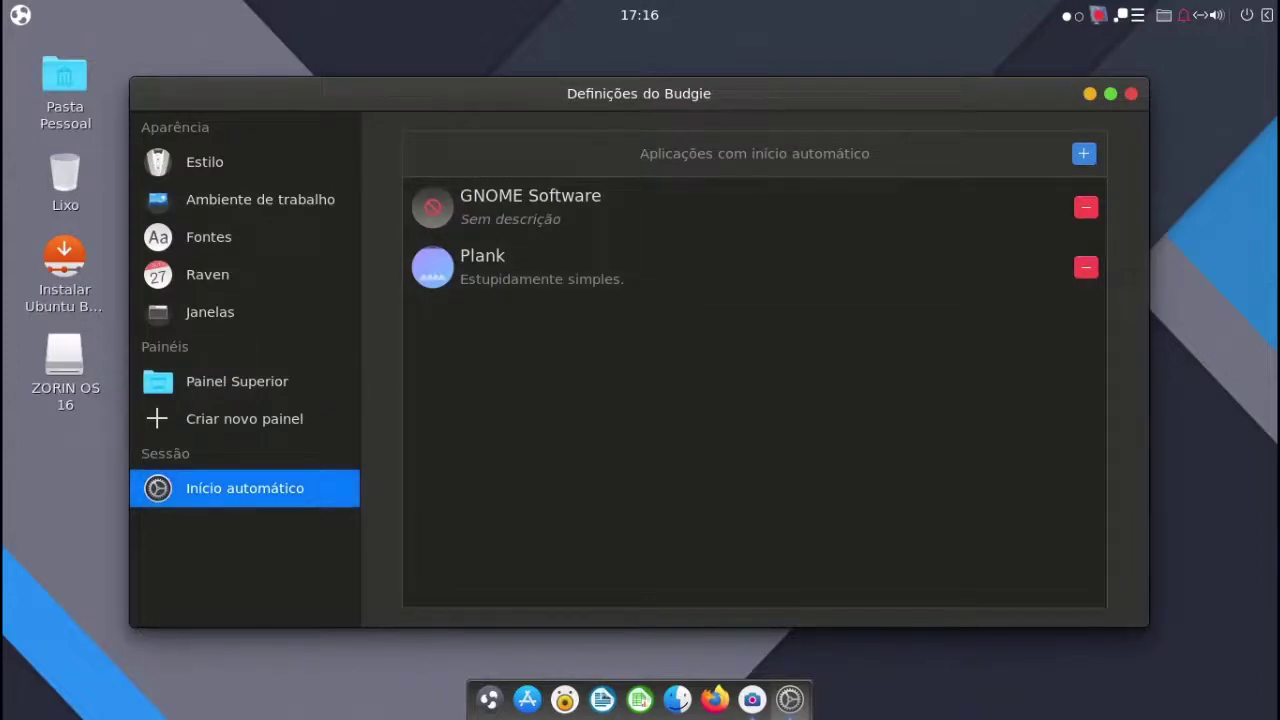
key("alt+F4")
- Open Janela de início de sessão from the application launcher, view its Aparência settings and close it
left_click(20, 15)
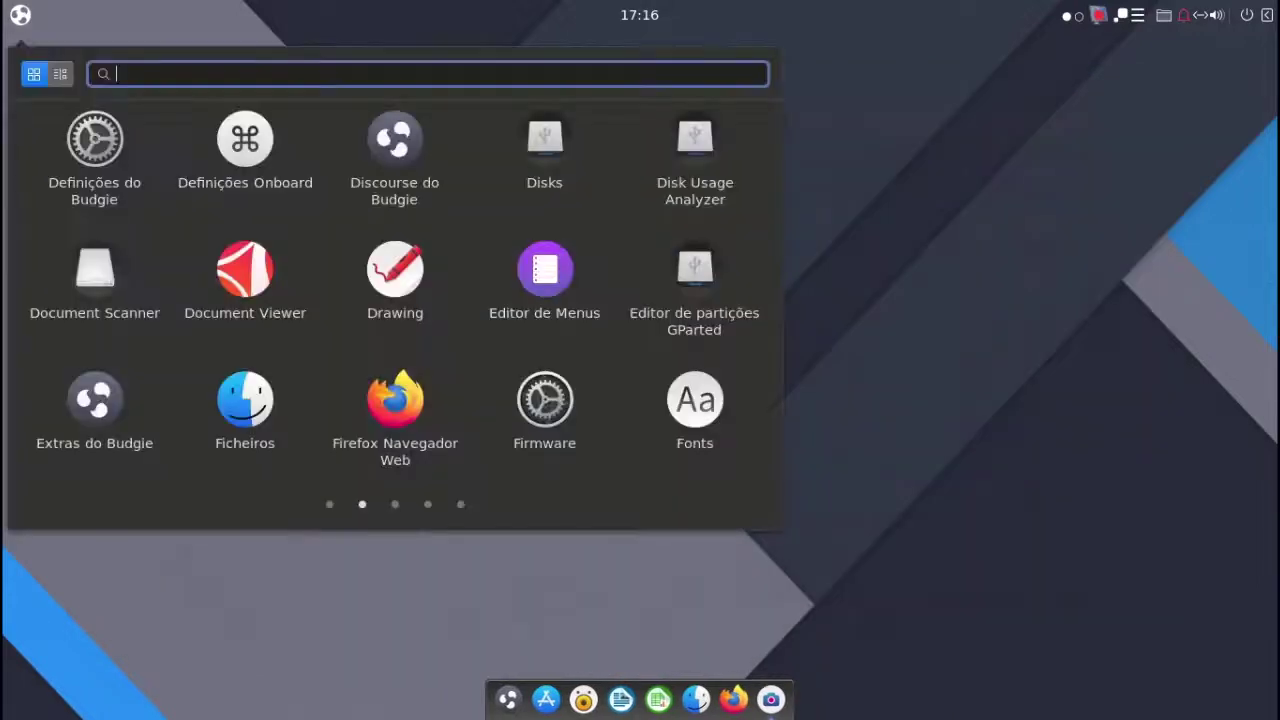
scroll(545, 275, "down", 1)
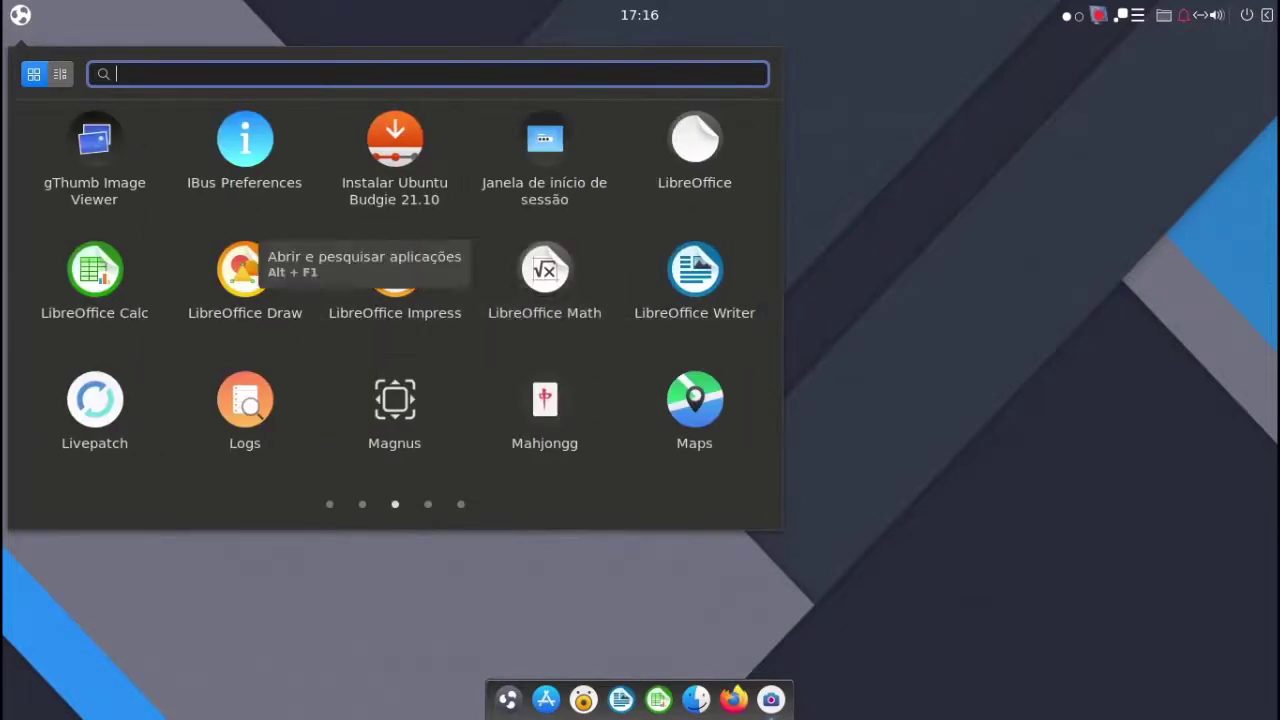
key("Escape")
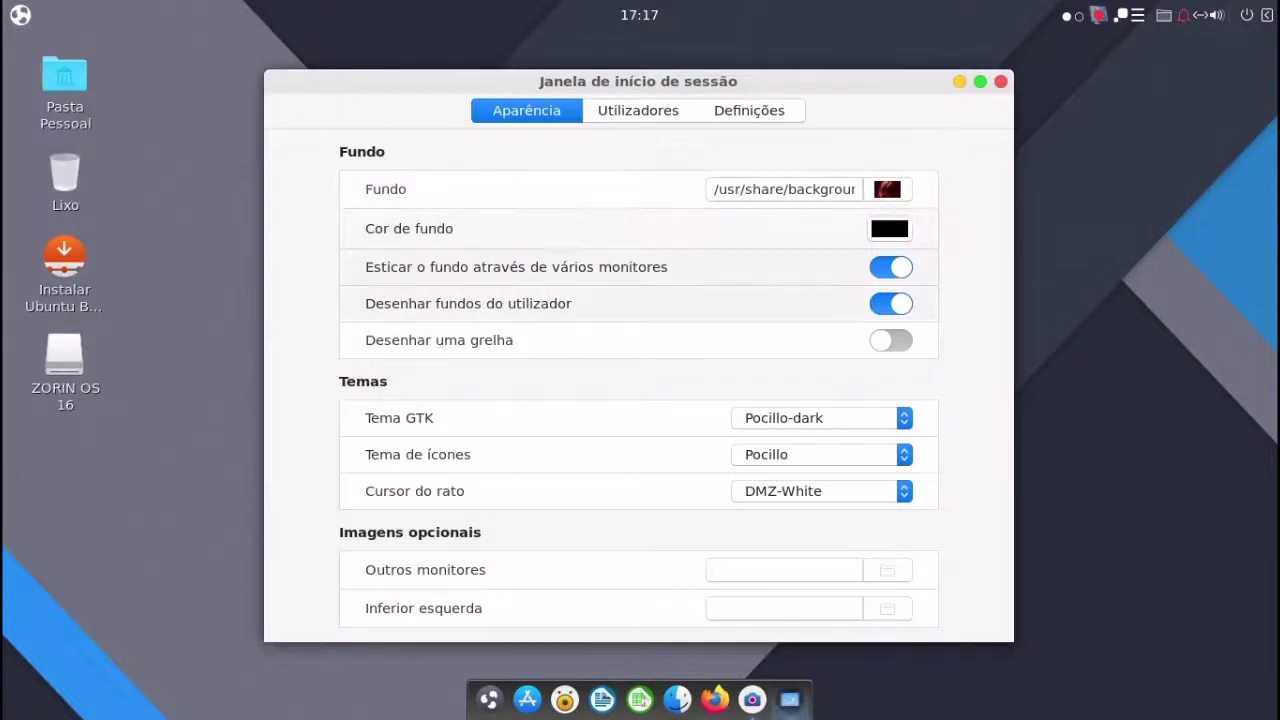
left_click(1001, 82)
- Open Pasta Pessoal to view its folders with the new icons, close it, and bring up vokoscreenNG
left_click(64, 85)
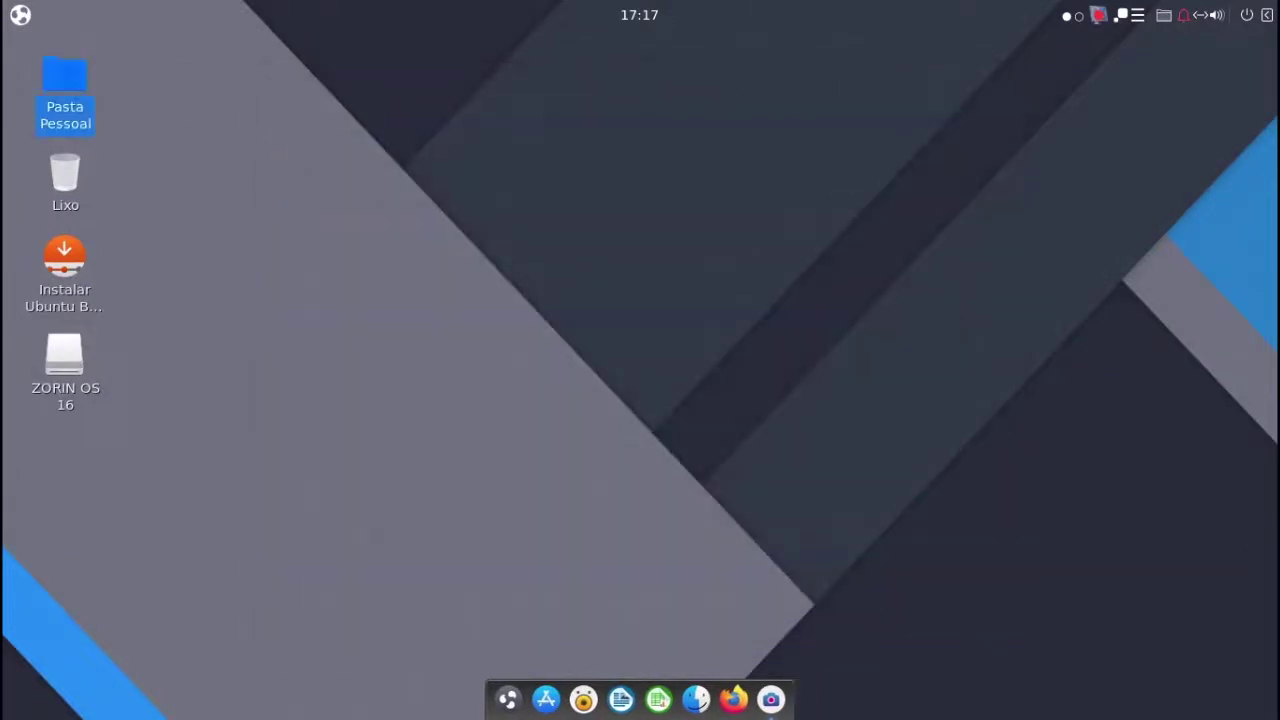
double_click(64, 85)
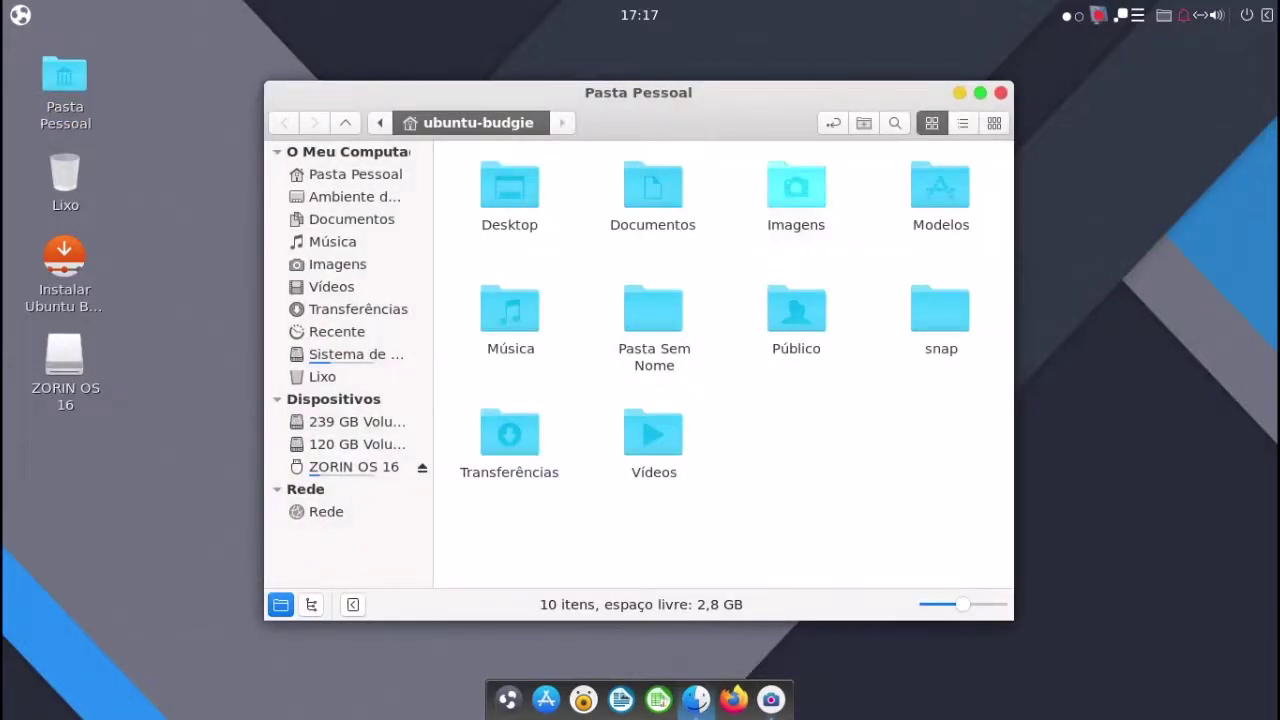
key("ctrl+w")
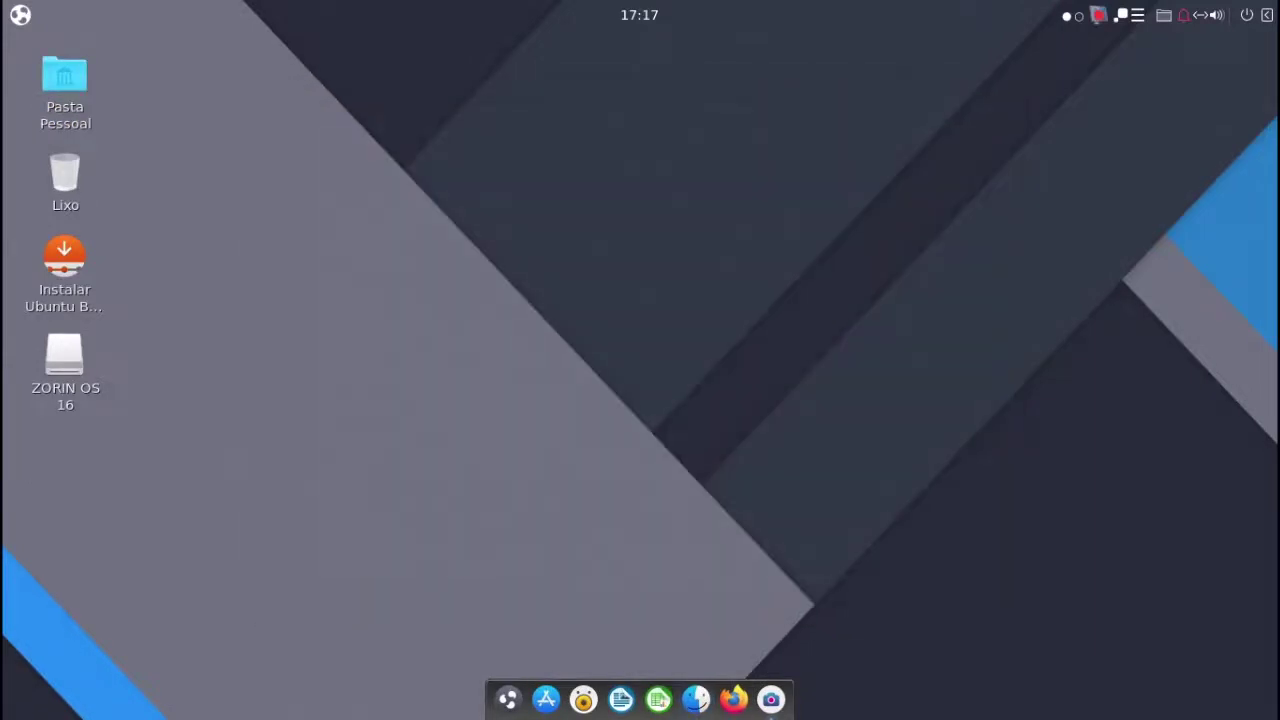
left_click(767, 697)
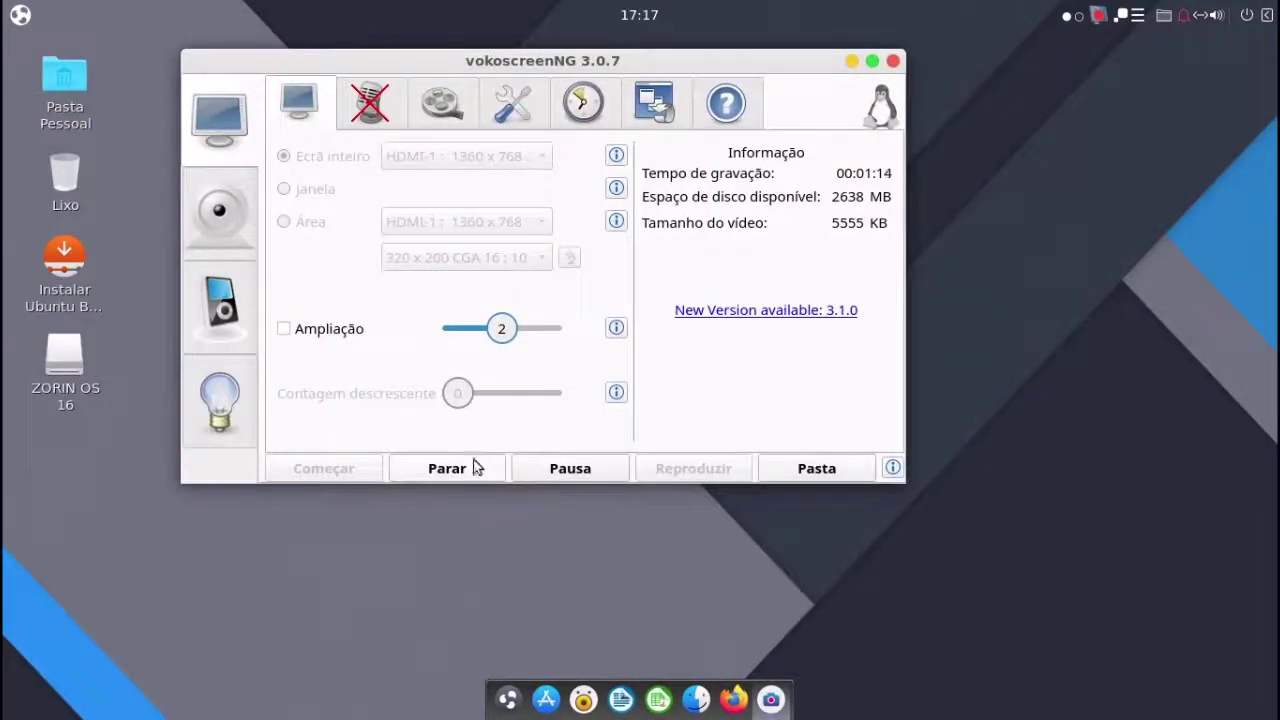